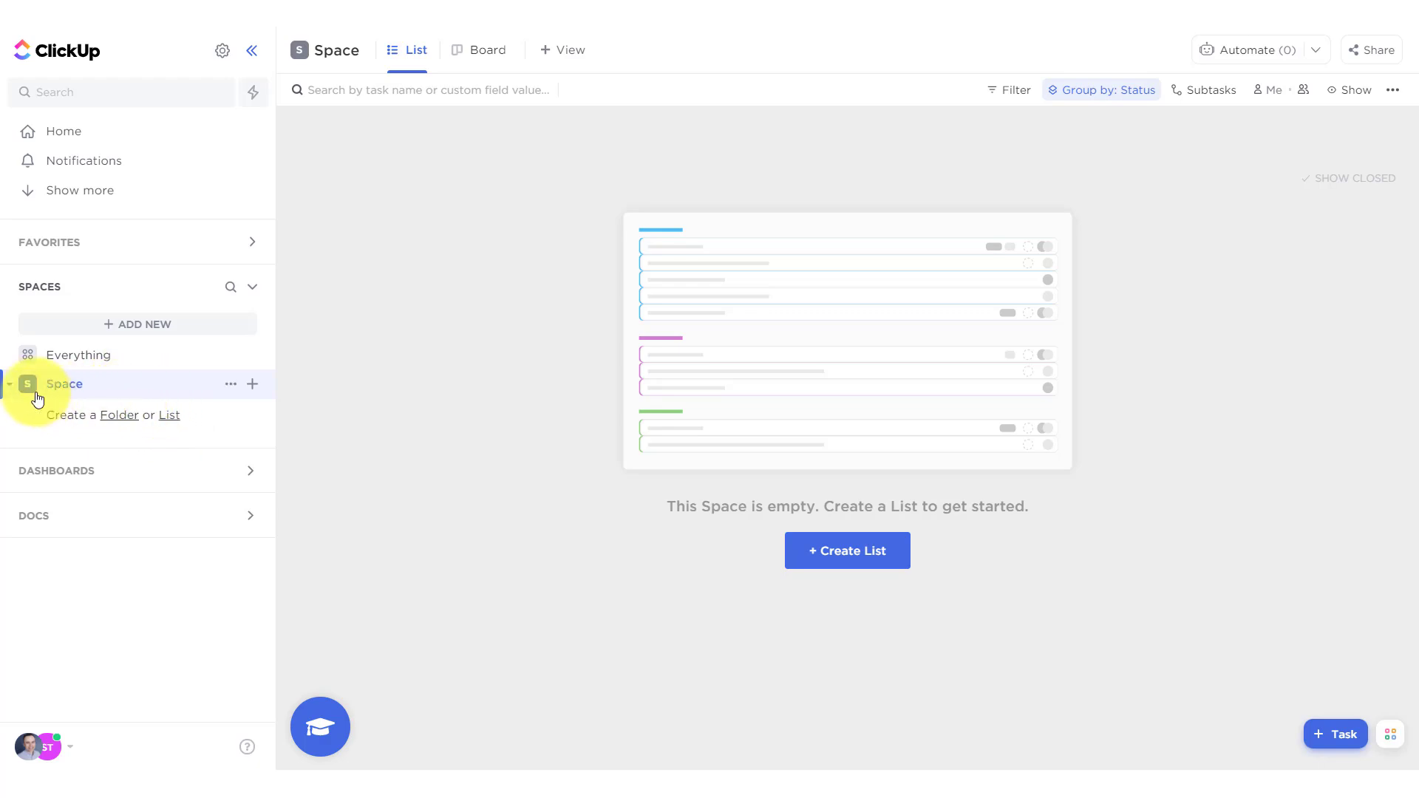
# - Replace the space's letter-S avatar with the power-symbol icon
pyautogui.click(14, 385)
pyautogui.click(14, 385)
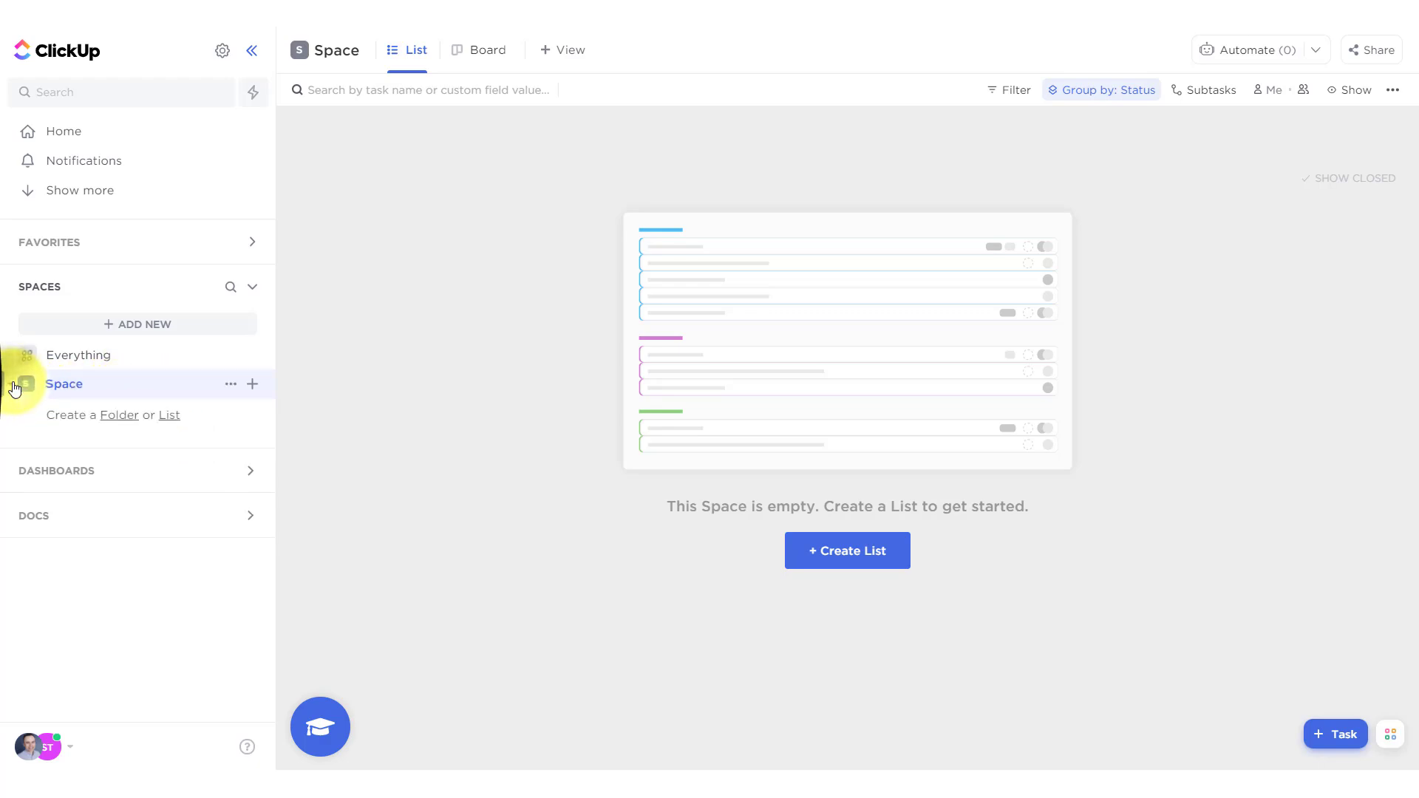
pyautogui.click(331, 54)
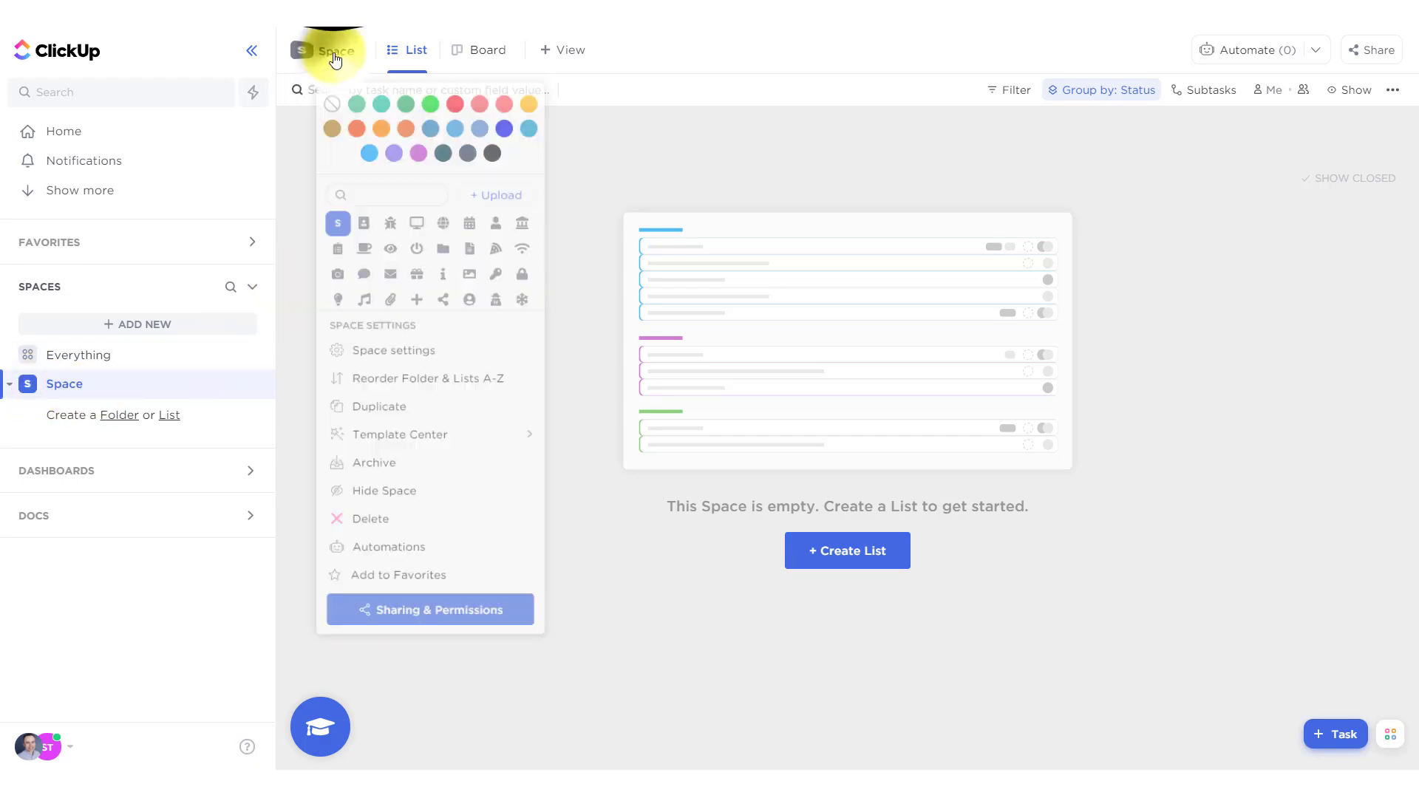
pyautogui.click(363, 184)
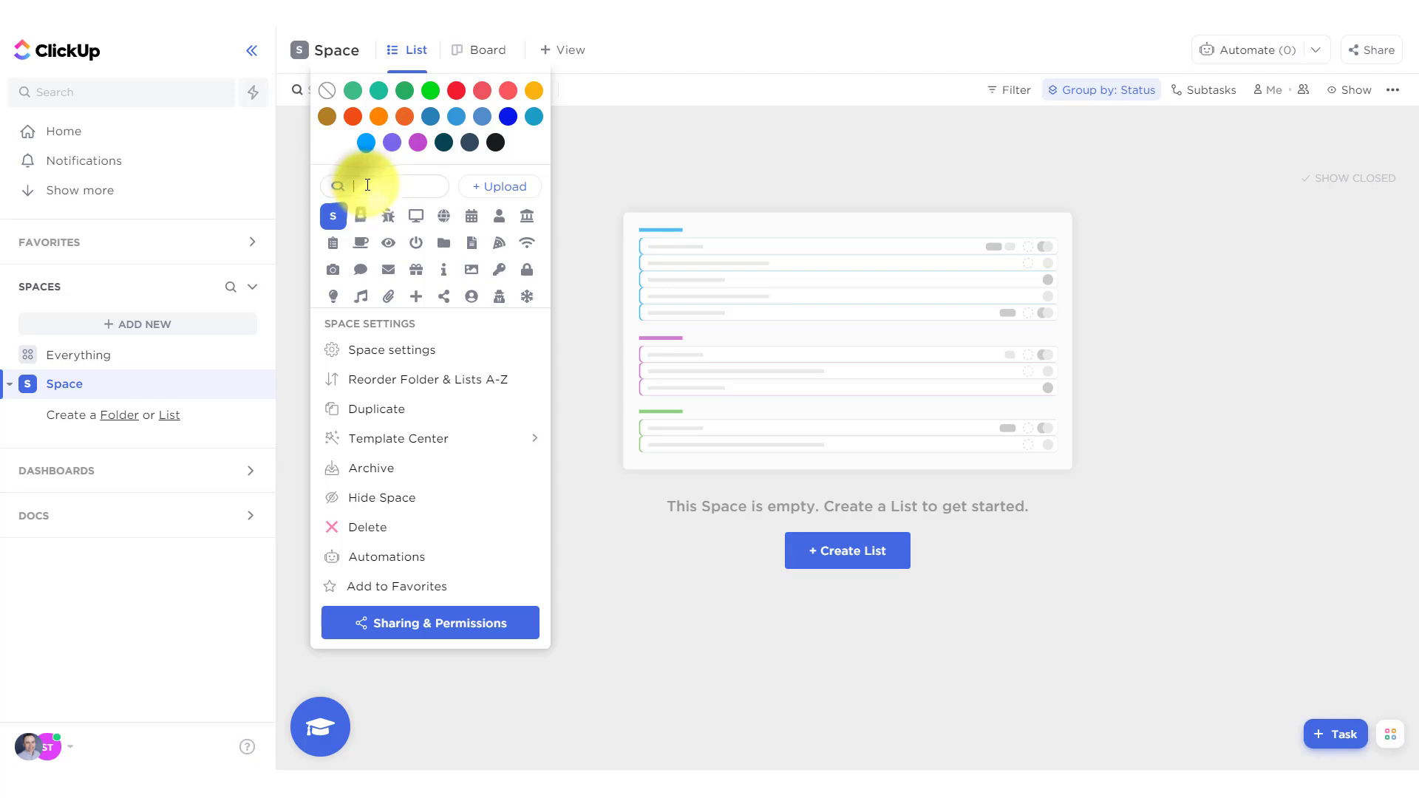
pyautogui.write('fdf')
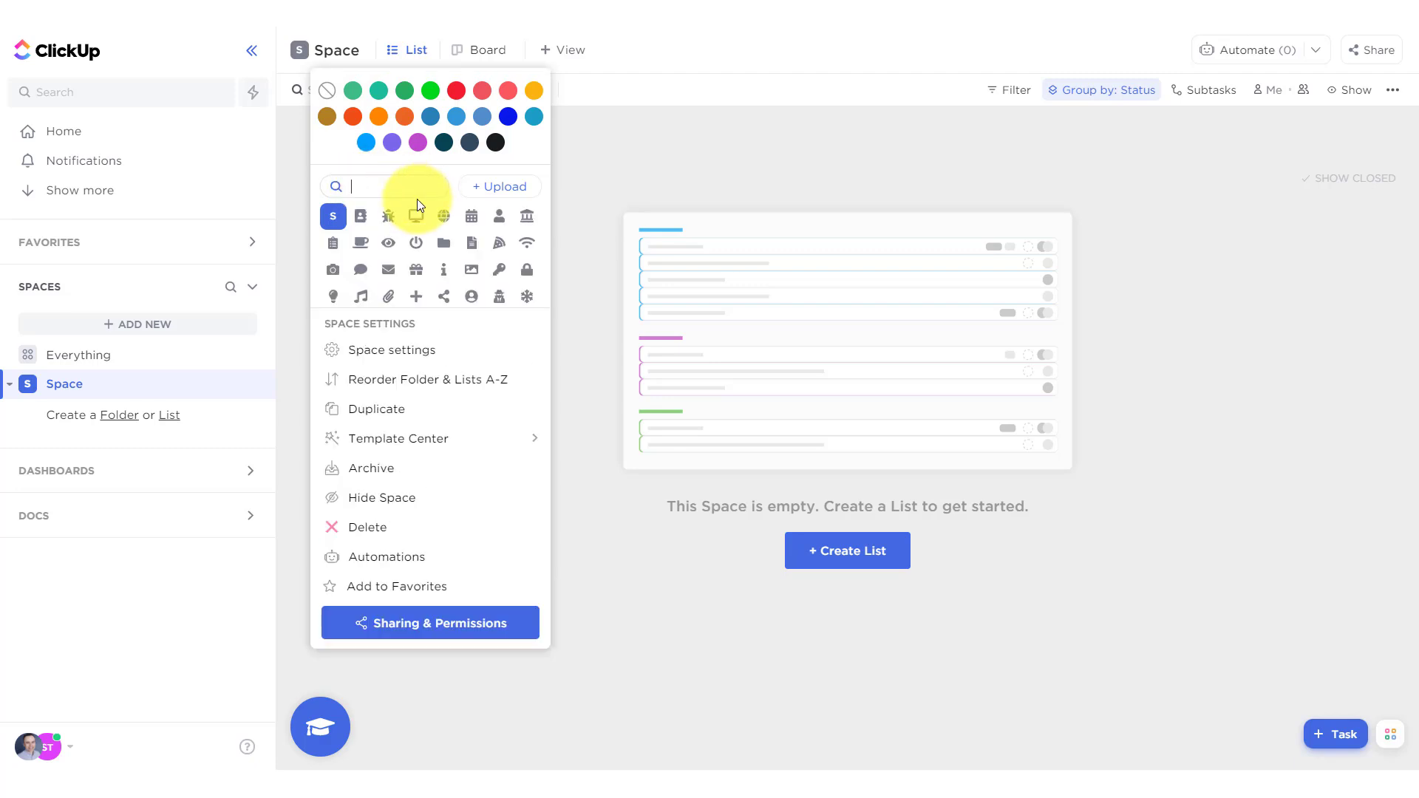
pyautogui.click(416, 243)
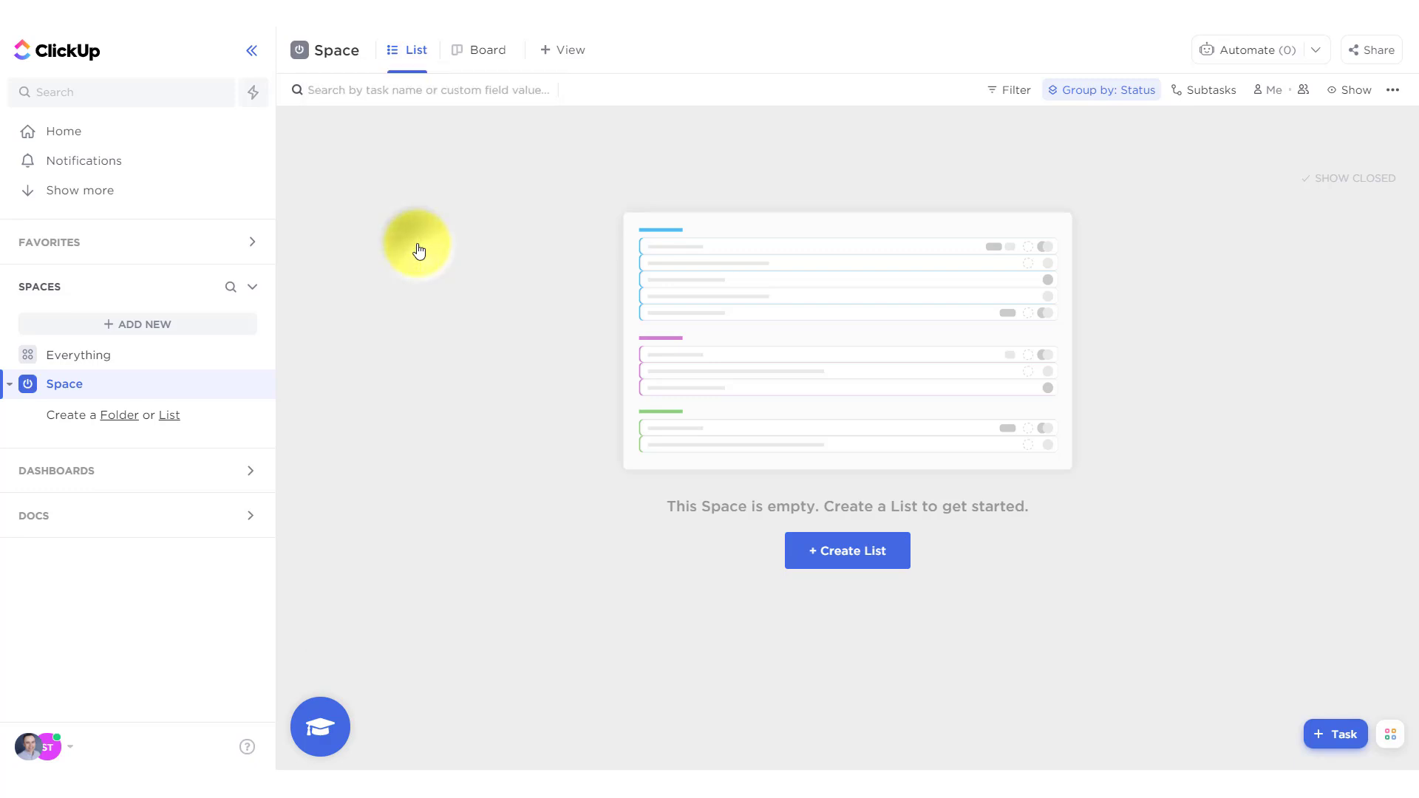
# - Reopen the space's header avatar menu to reach its settings
pyautogui.click(325, 48)
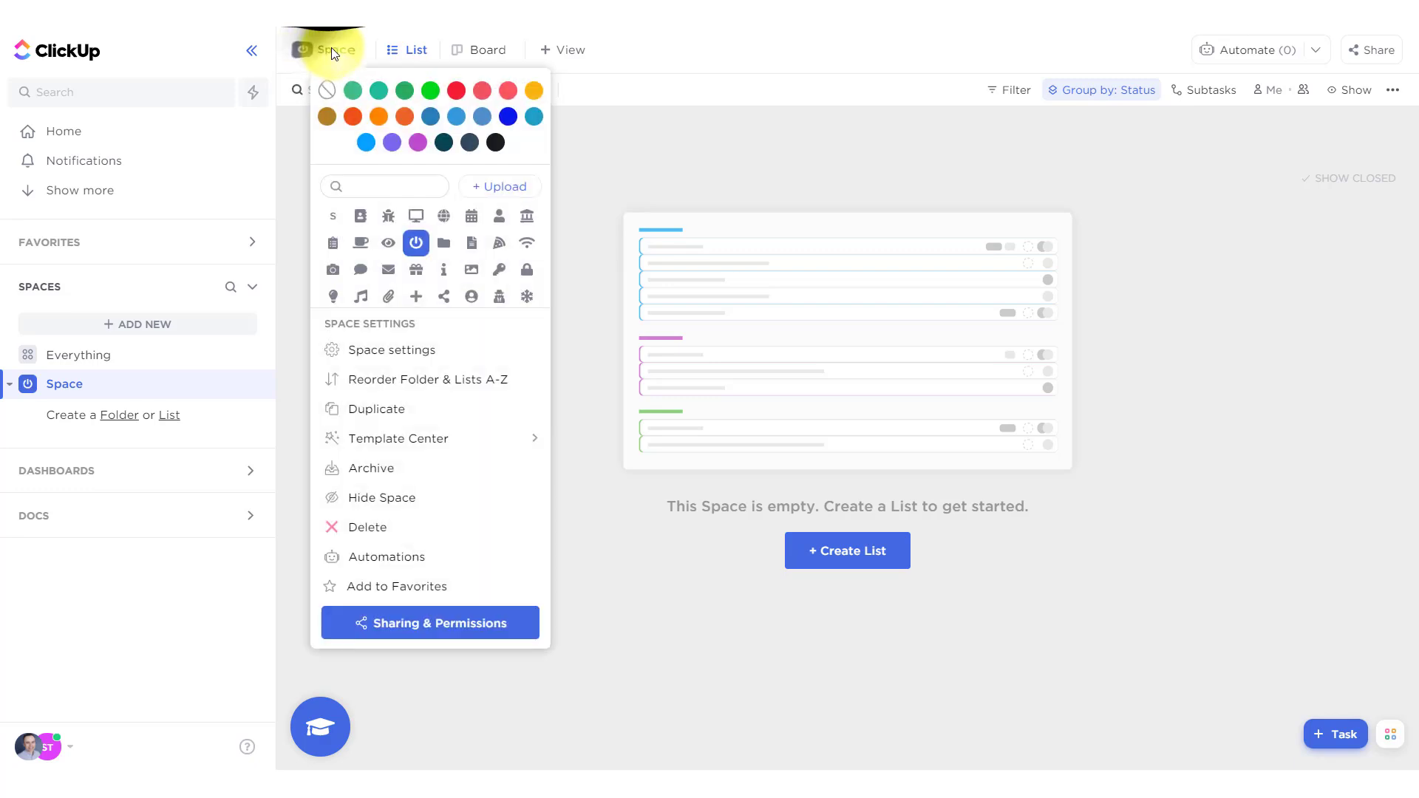
pyautogui.click(331, 48)
pyautogui.click(330, 51)
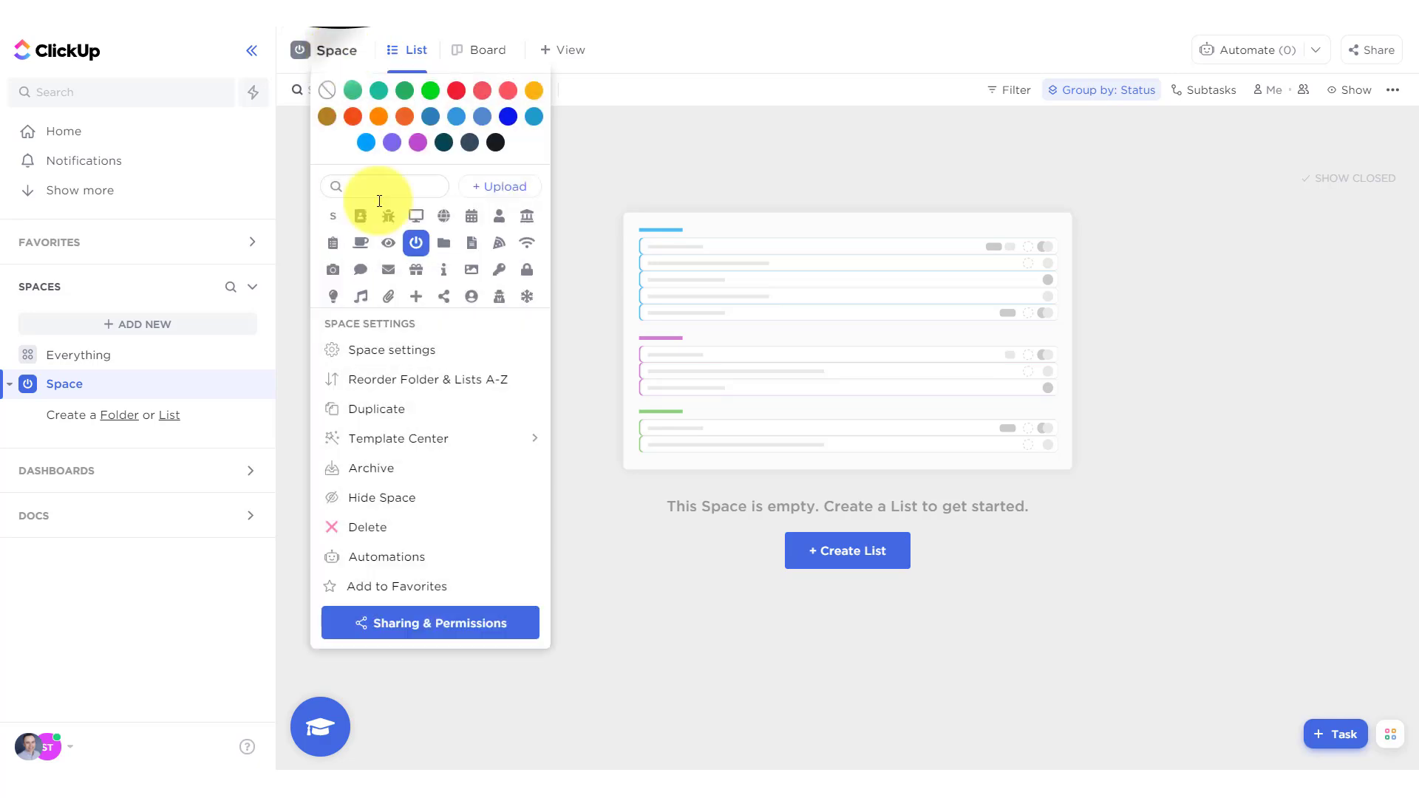
# - In Edit Space, change the name from Space to 'Marketing' and save the changes
pyautogui.click(392, 351)
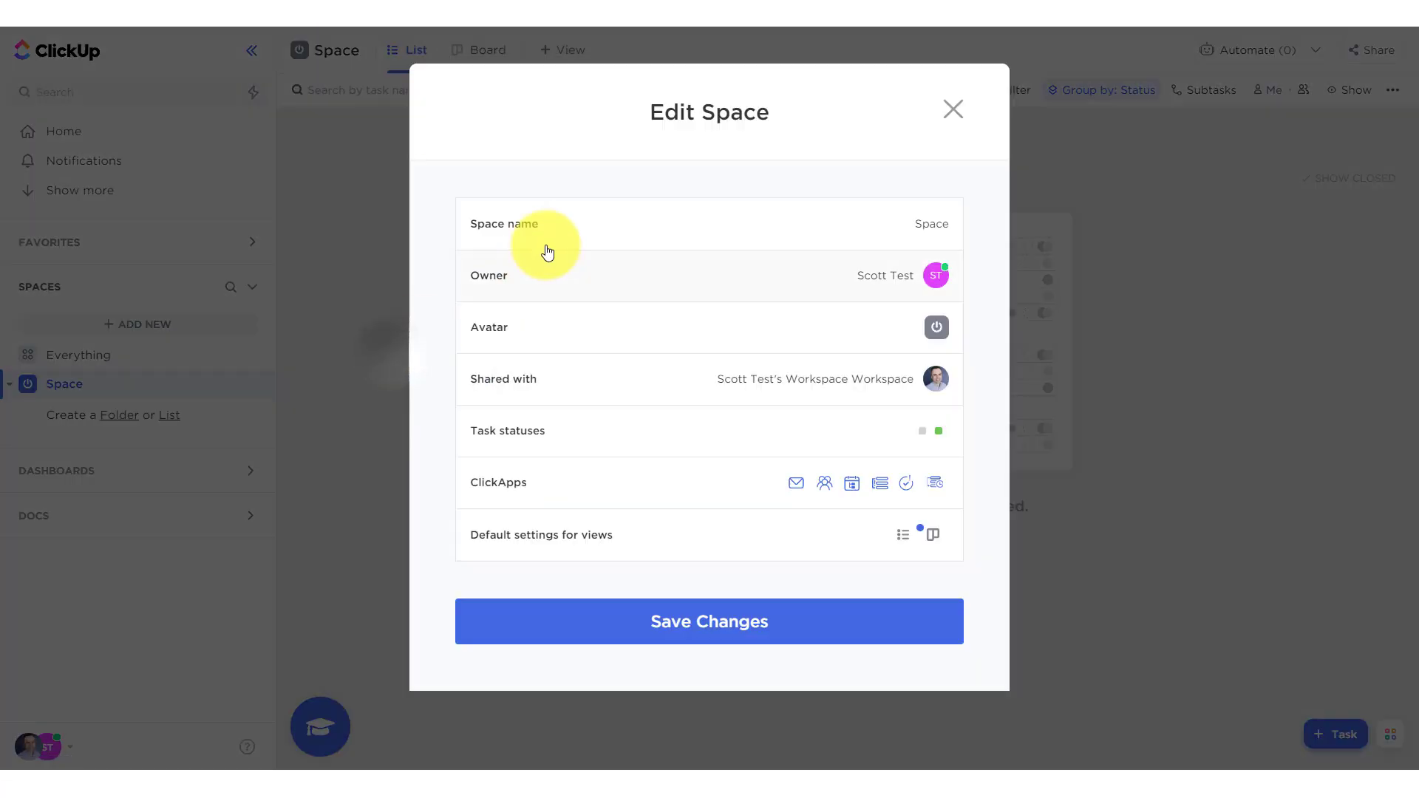
pyautogui.click(886, 226)
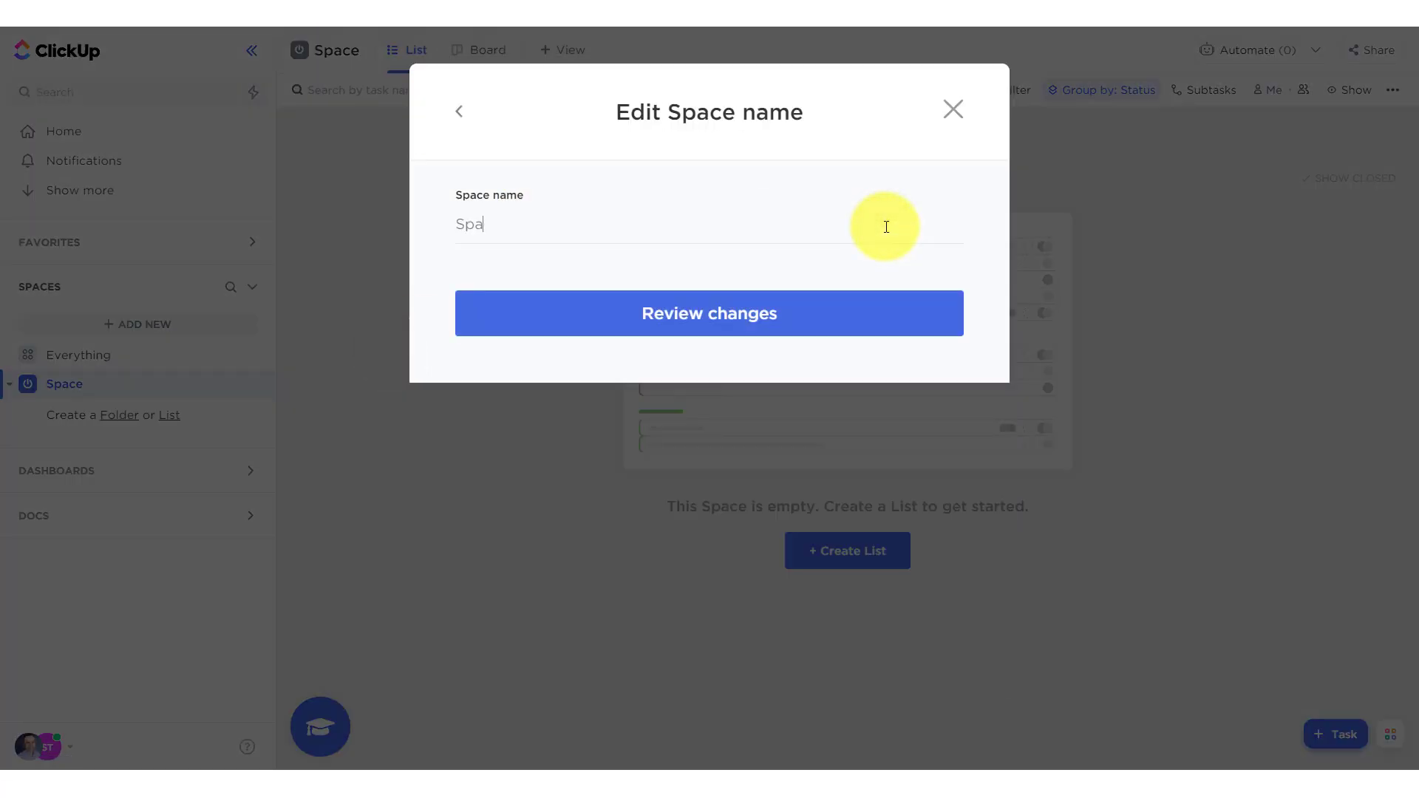
pyautogui.press('BackSpace')
pyautogui.press('BackSpace')
pyautogui.press('BackSpace')
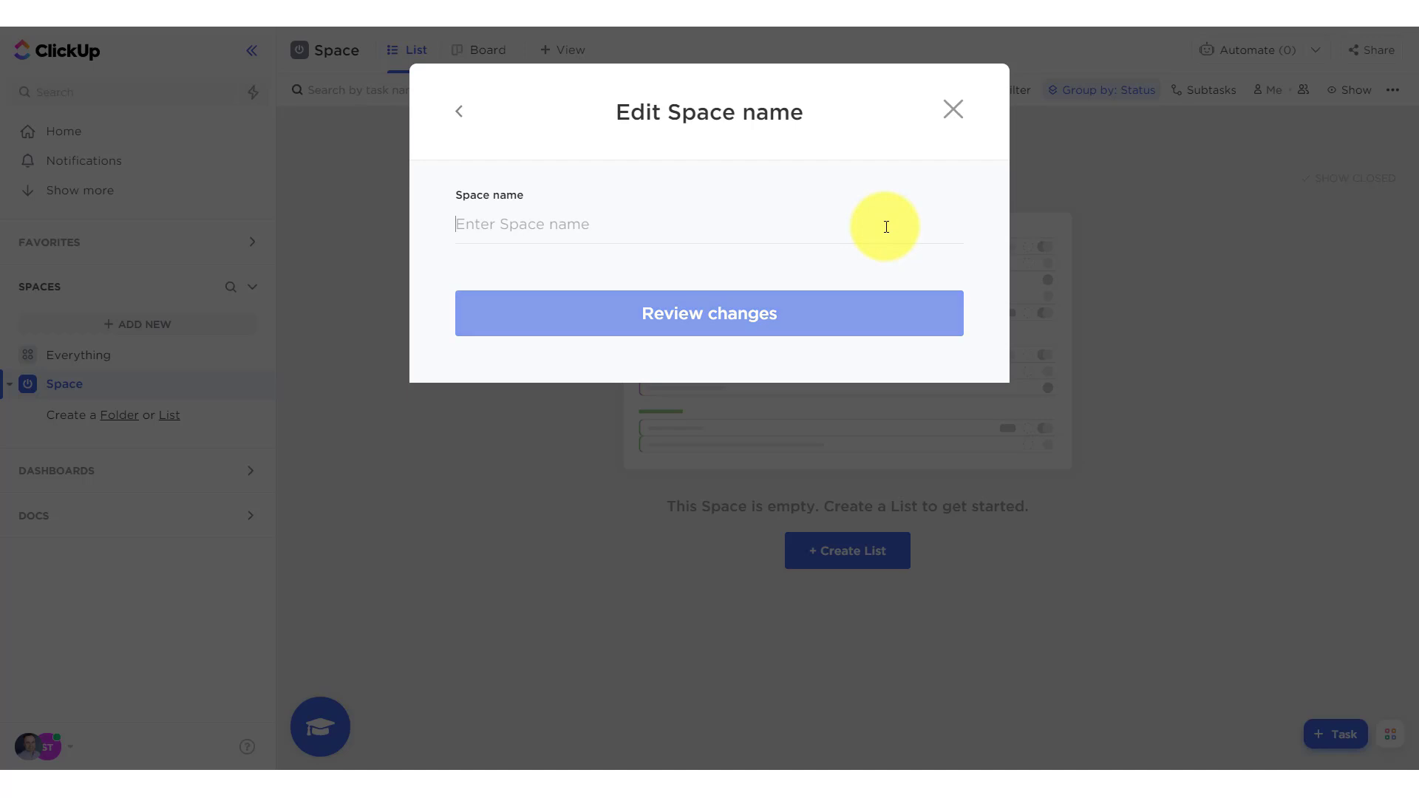
pyautogui.write('Marketing')
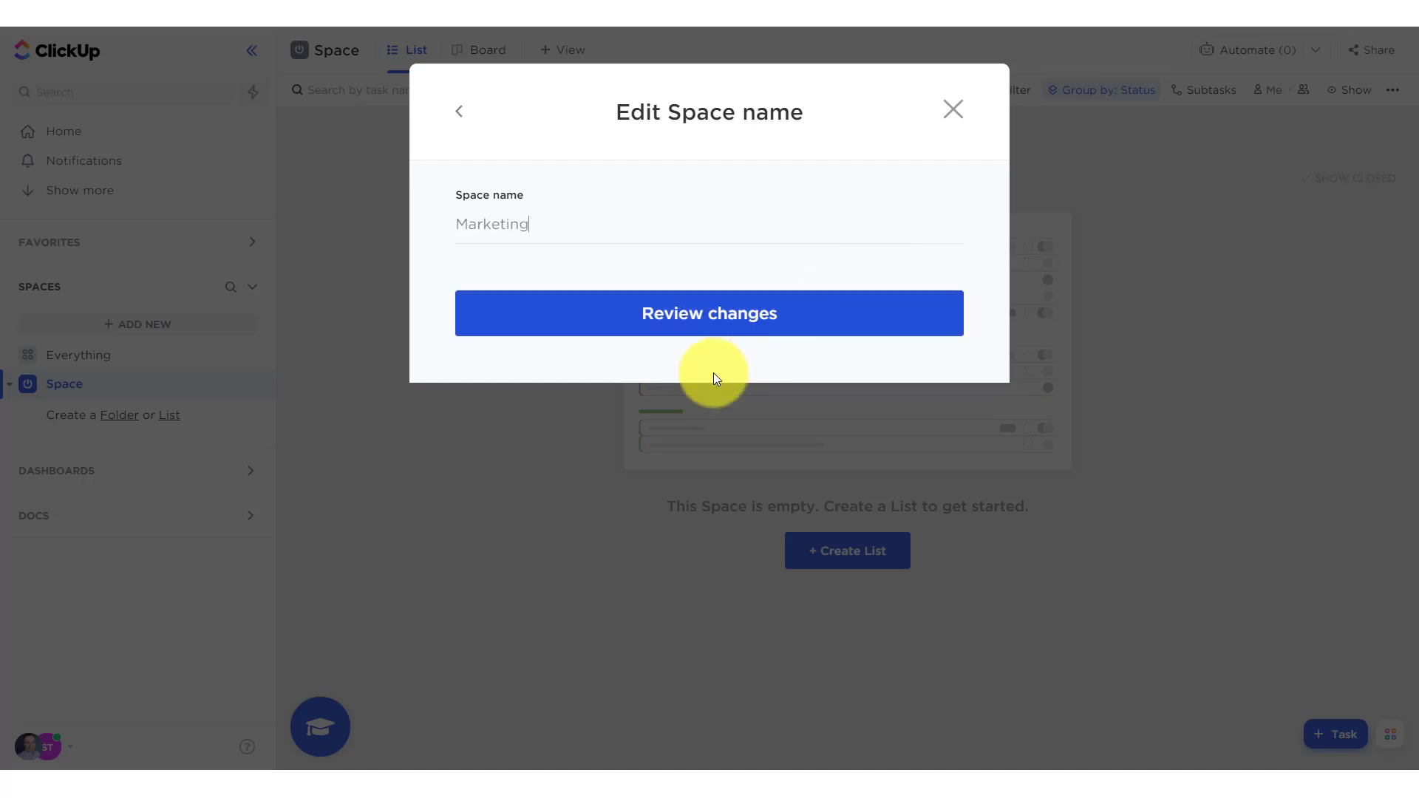
pyautogui.click(681, 314)
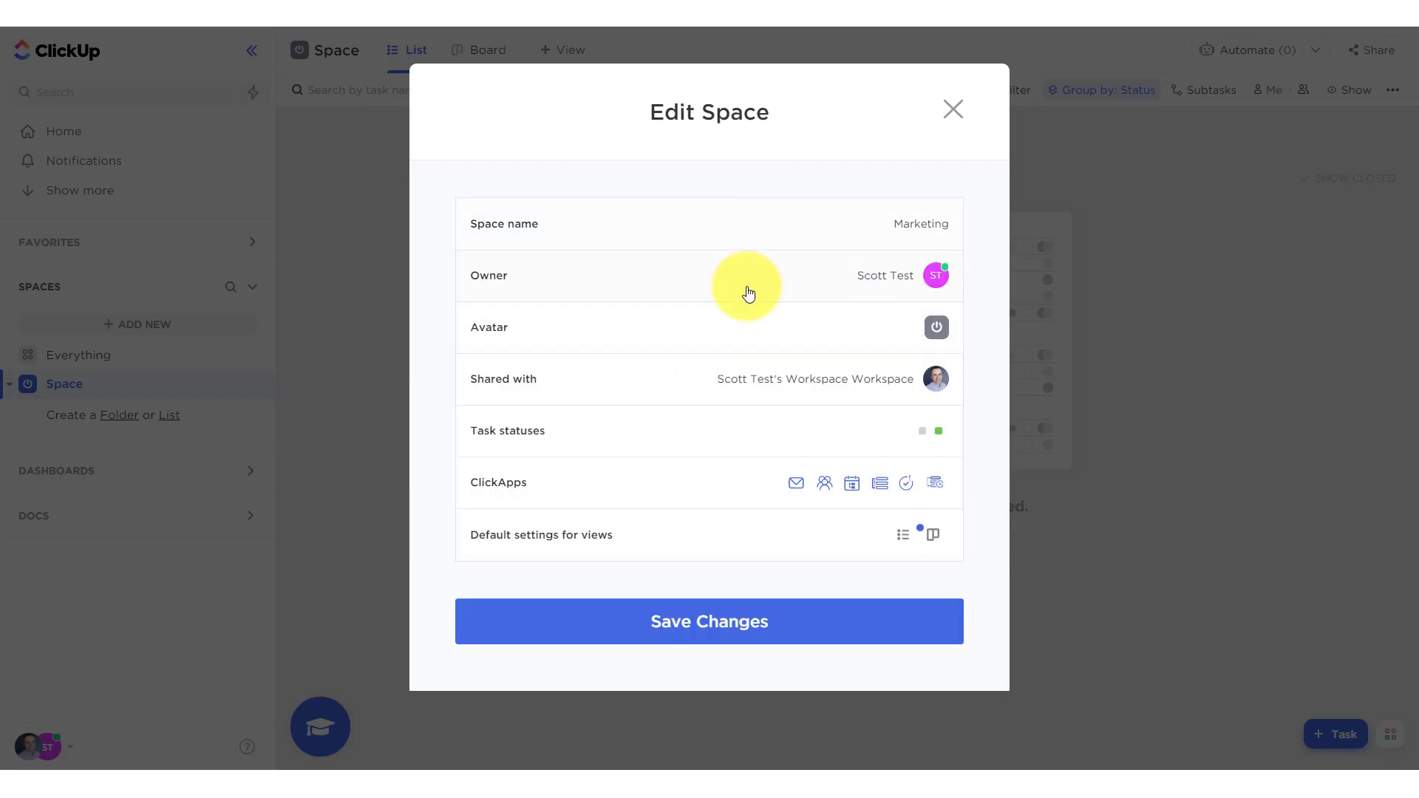
pyautogui.click(688, 621)
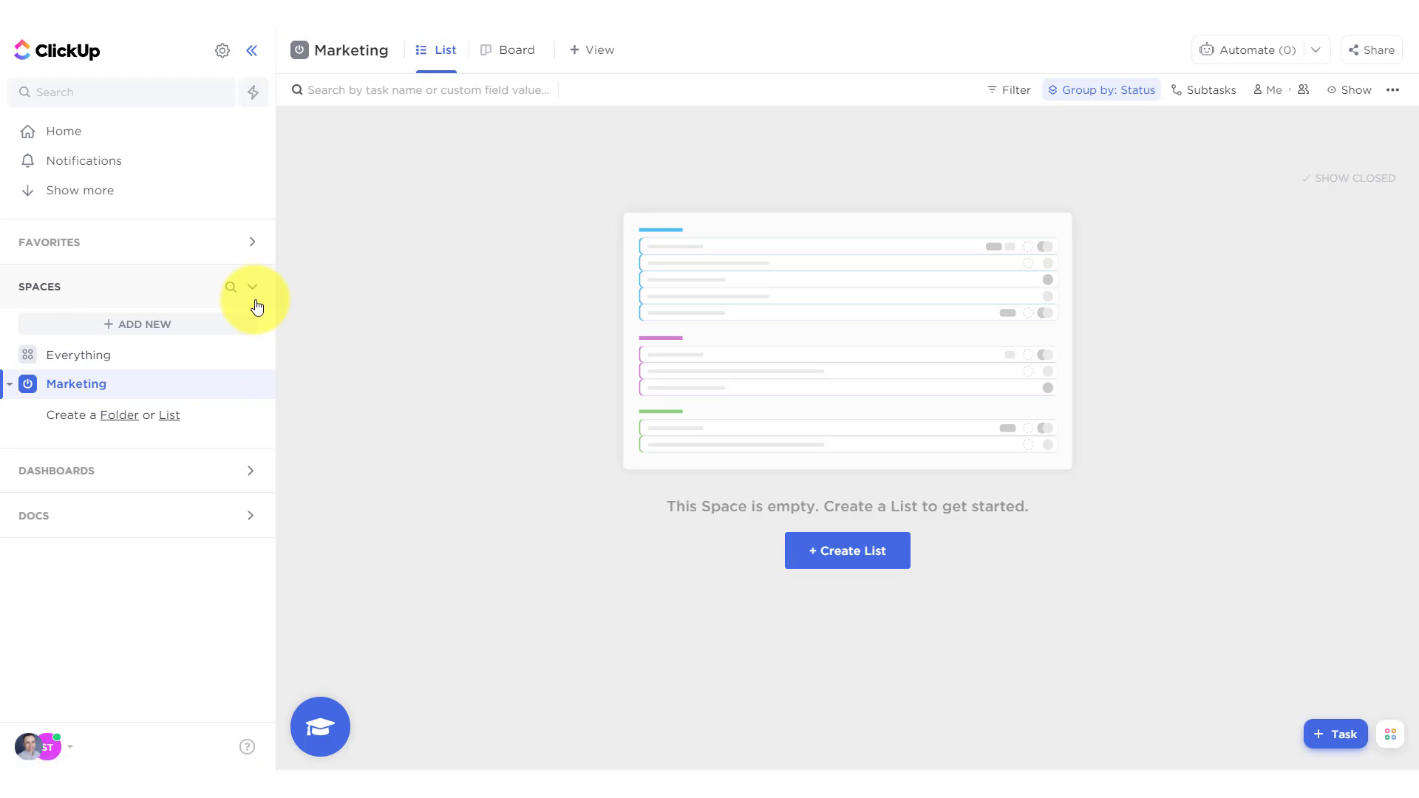
# - Start a new space from the Everything overview and name it 'Sales'
pyautogui.click(94, 361)
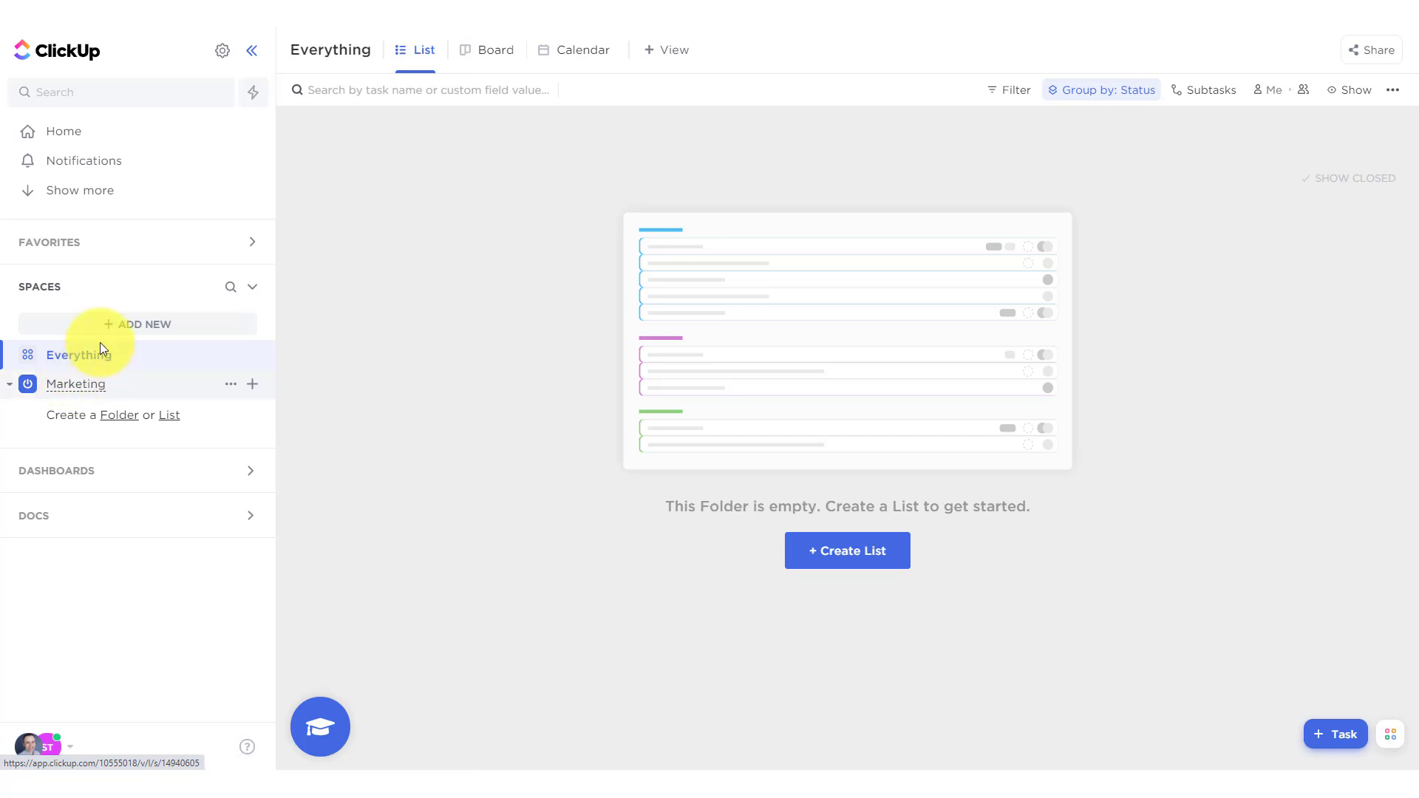
pyautogui.click(140, 326)
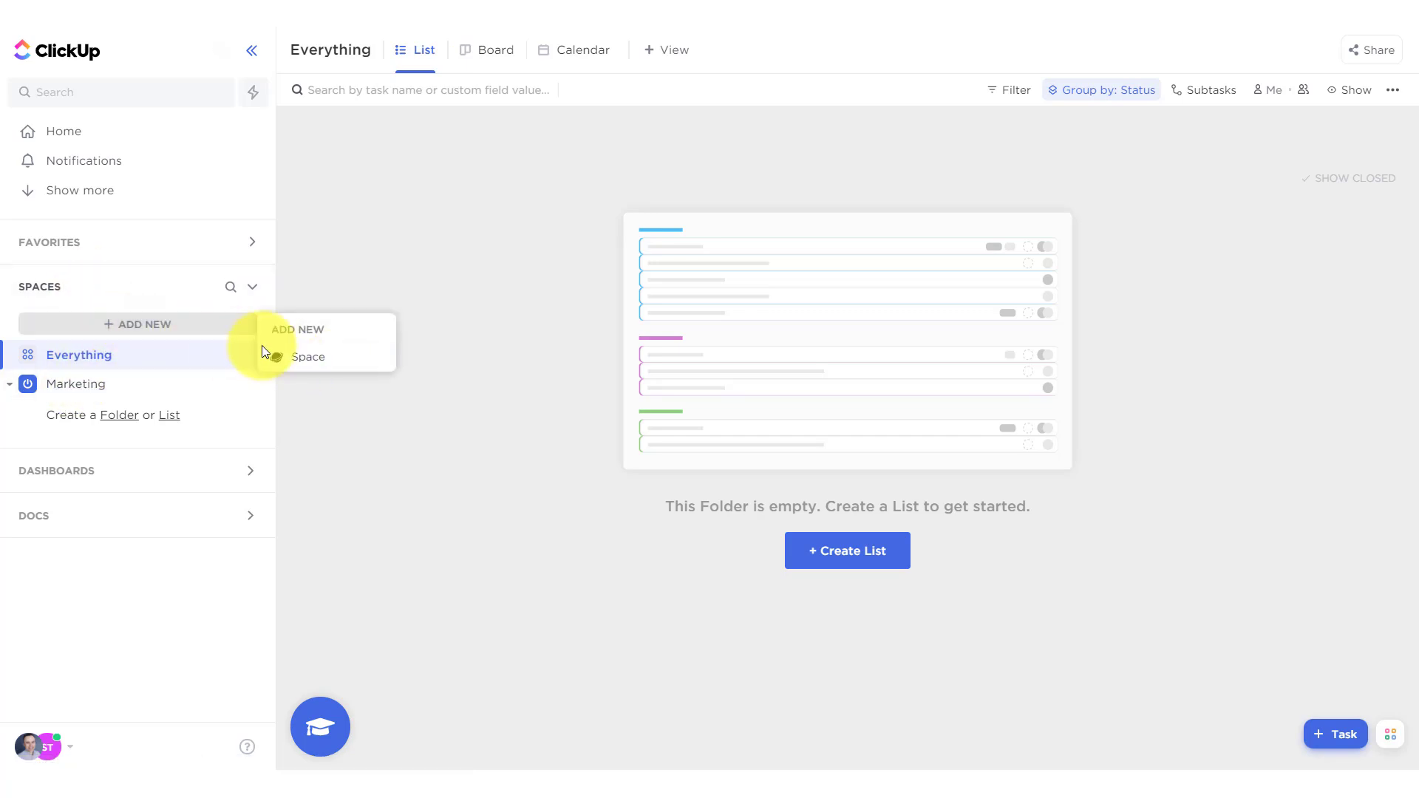
pyautogui.click(309, 357)
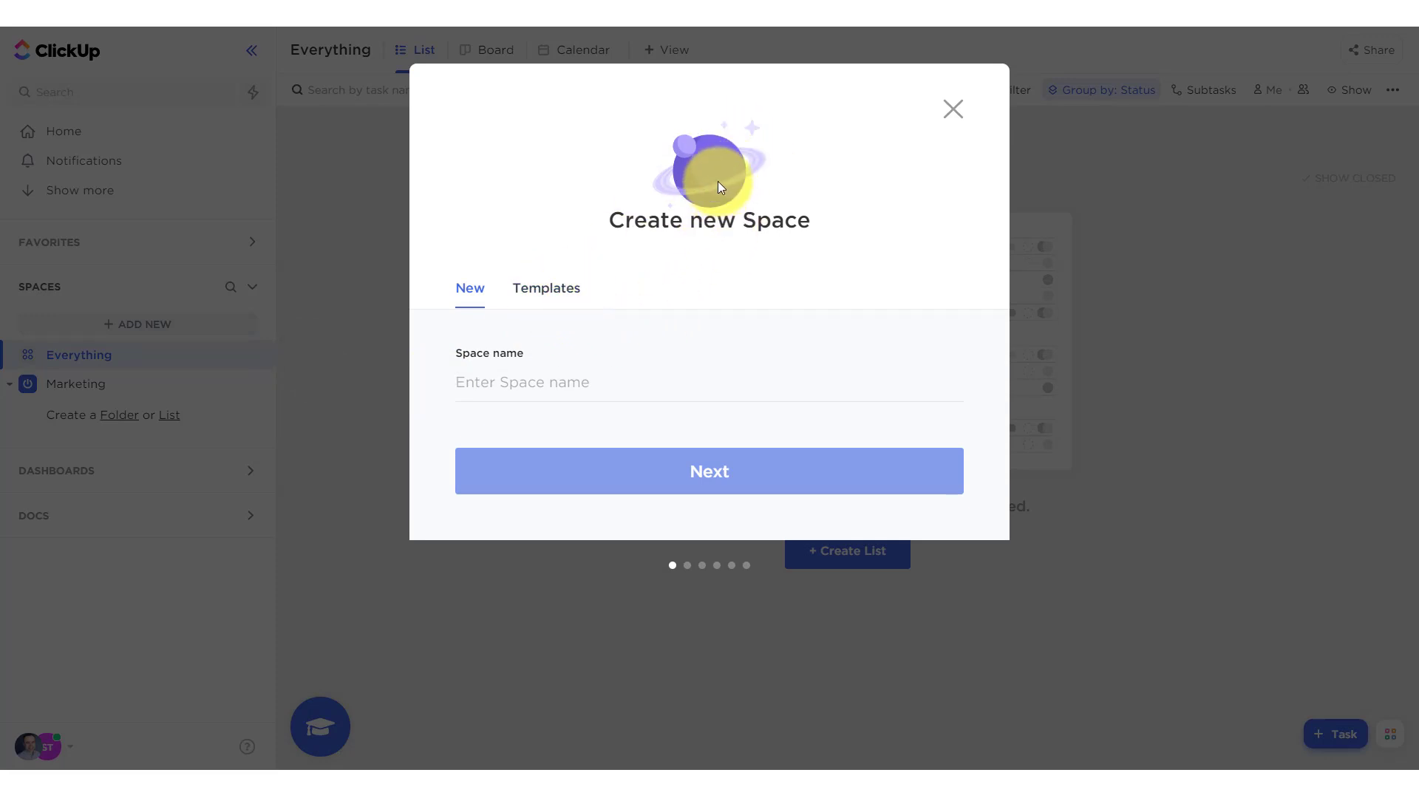
pyautogui.click(572, 382)
pyautogui.write('Sales')
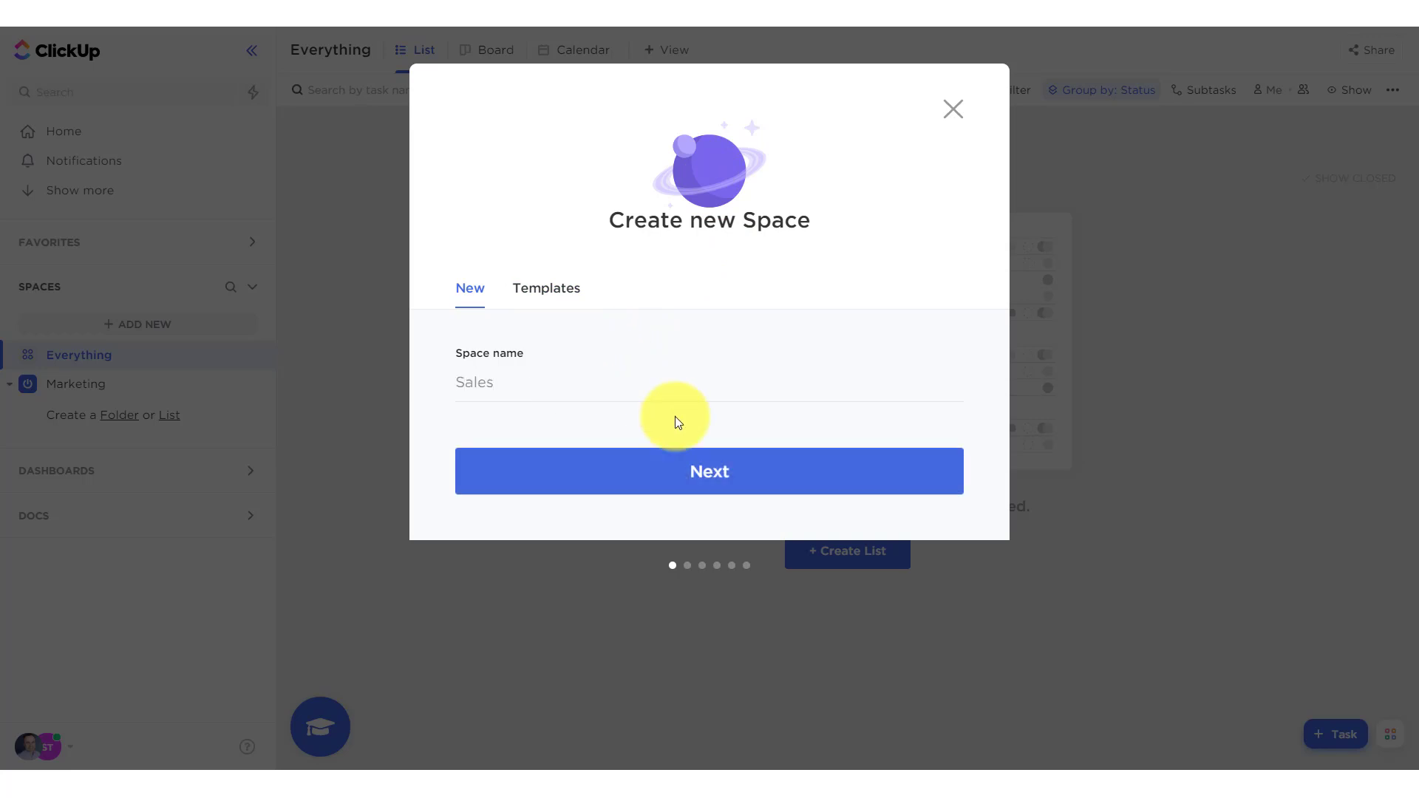
pyautogui.click(723, 474)
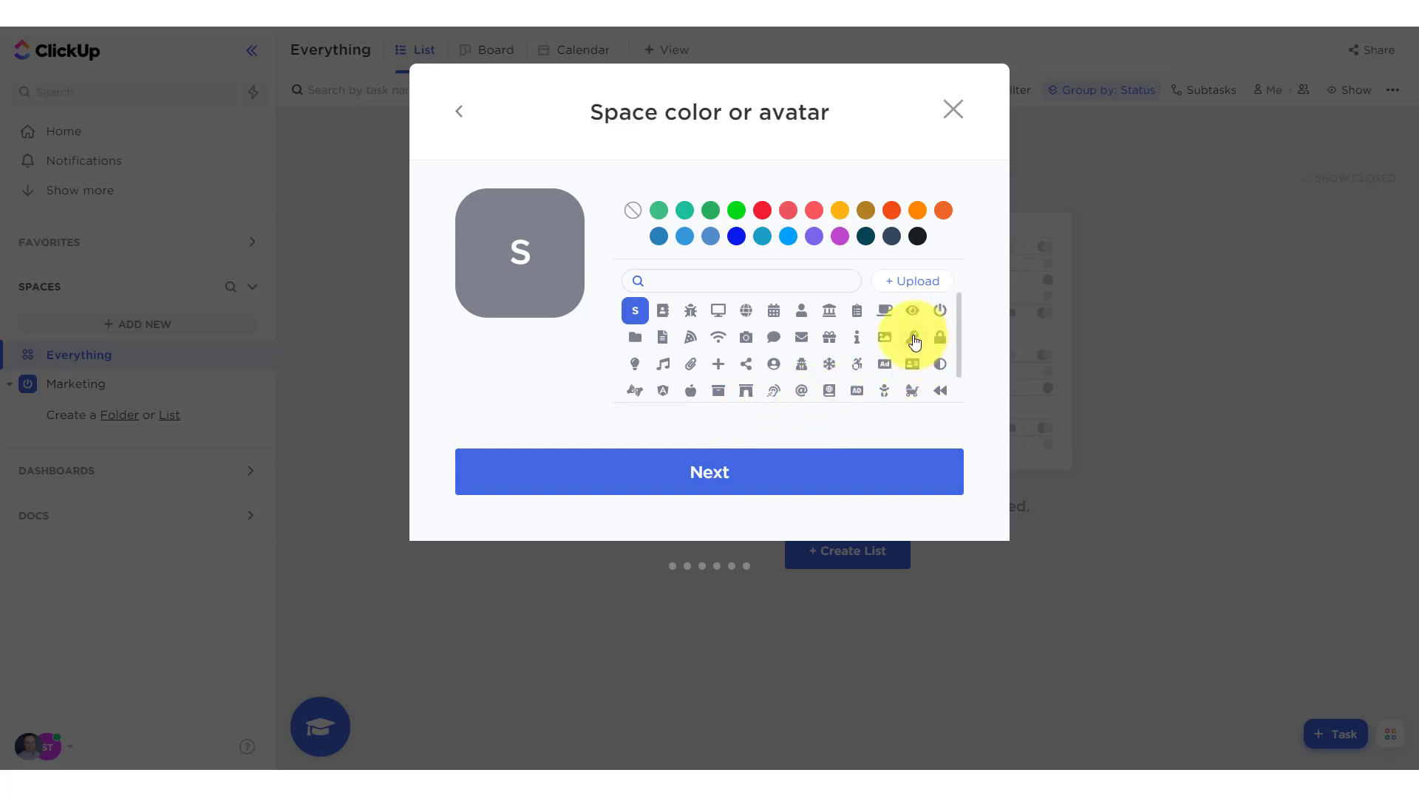
# - Give the Sales space a red key avatar and continue to who it's for
pyautogui.click(915, 340)
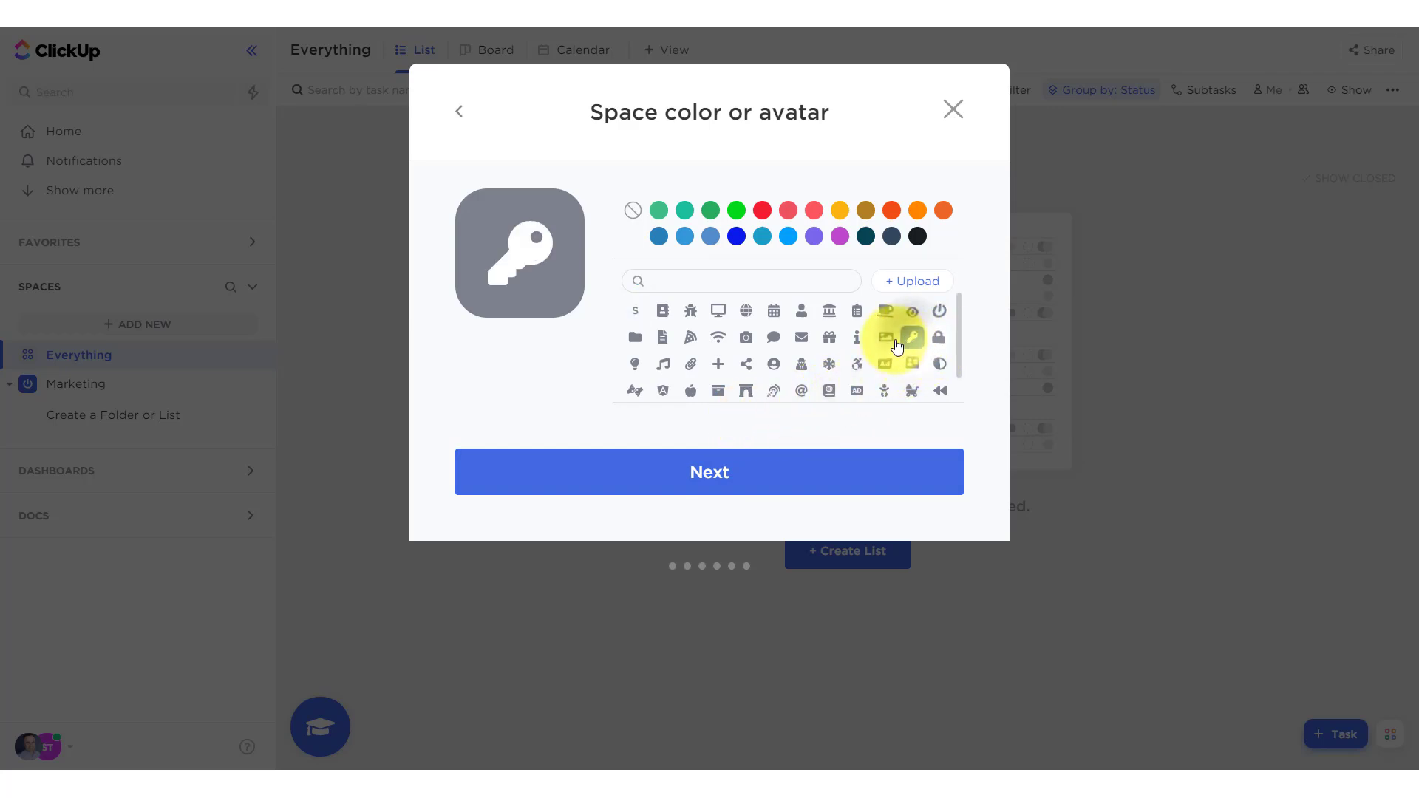
pyautogui.click(787, 212)
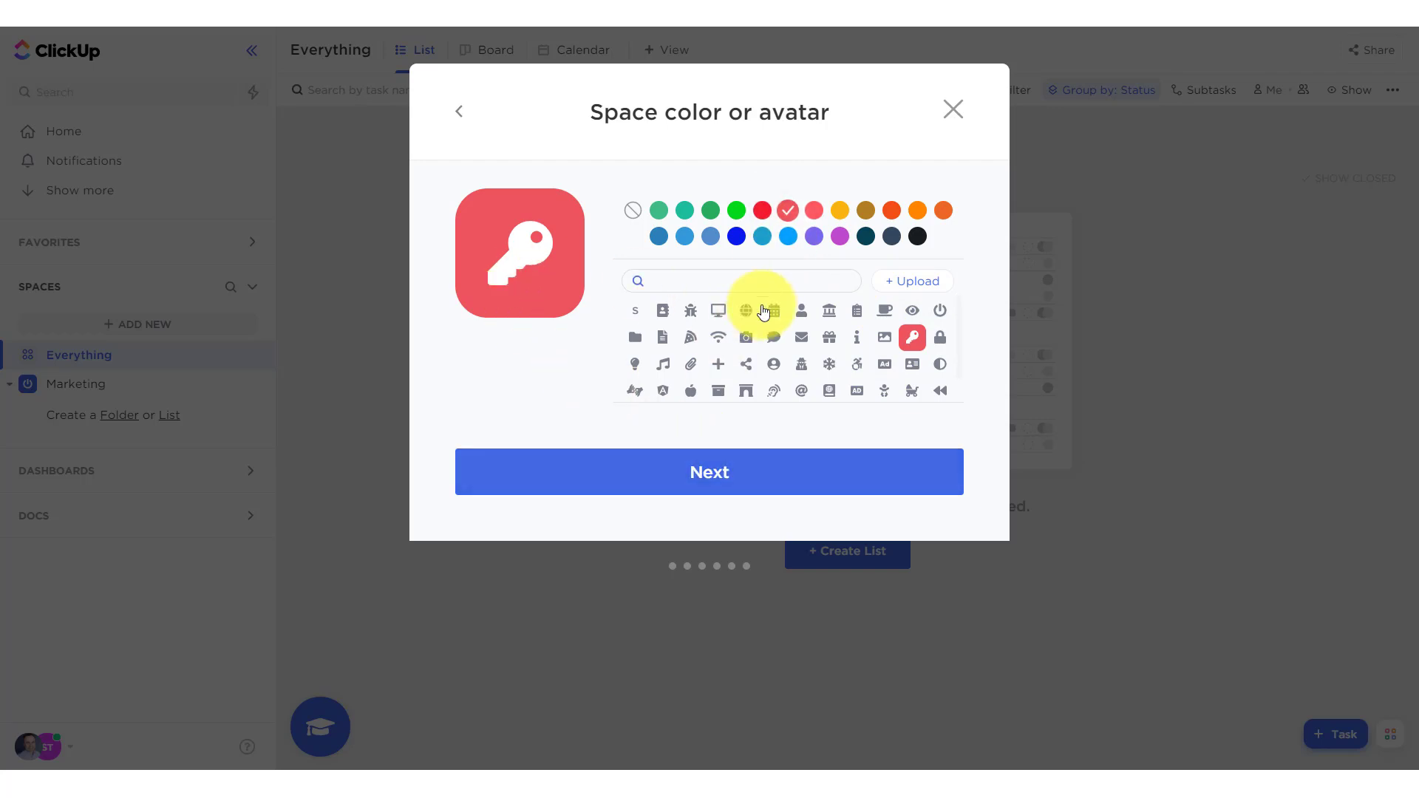
pyautogui.click(680, 477)
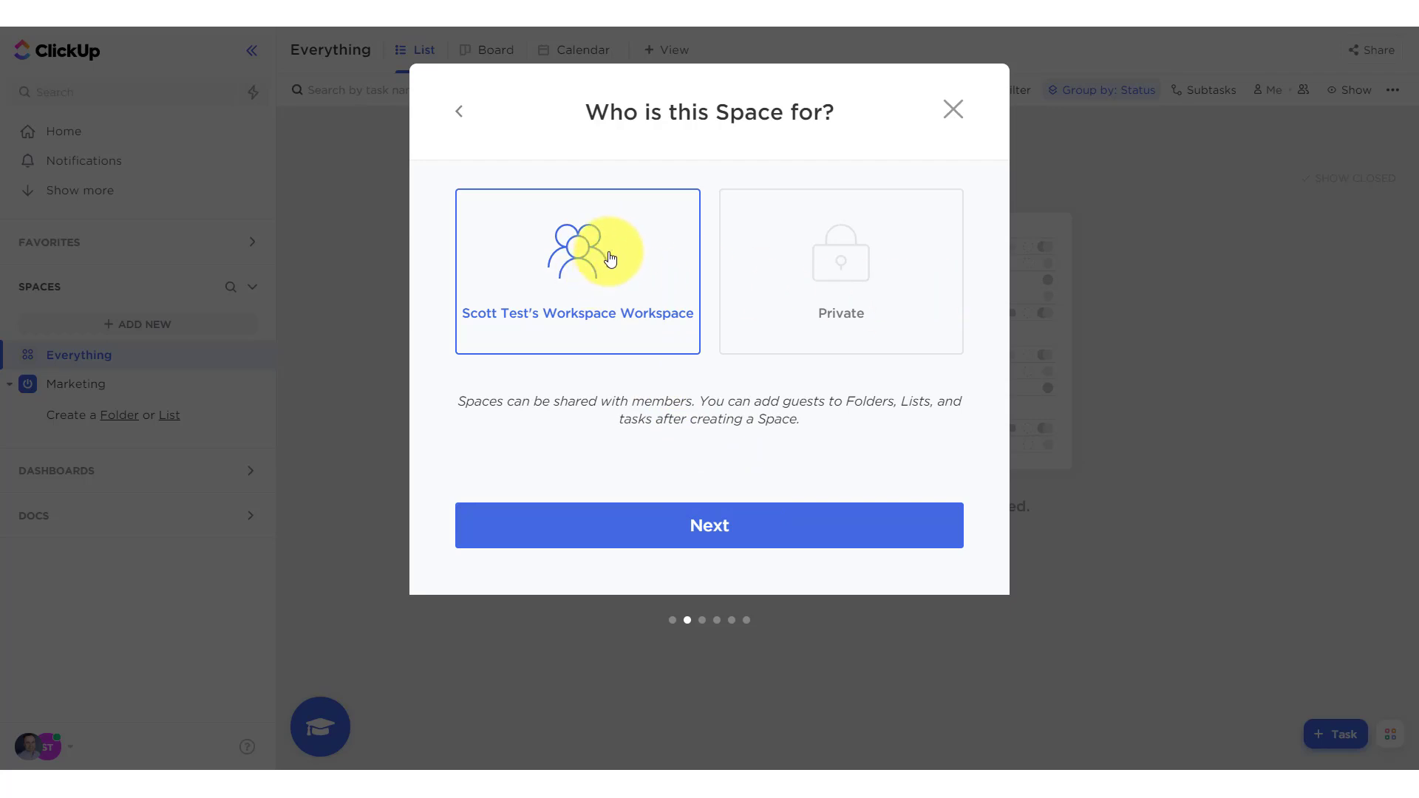
# - Compare the Normal, Kanban and Content status templates, keep Kanban, and continue to ClickApps
pyautogui.click(709, 517)
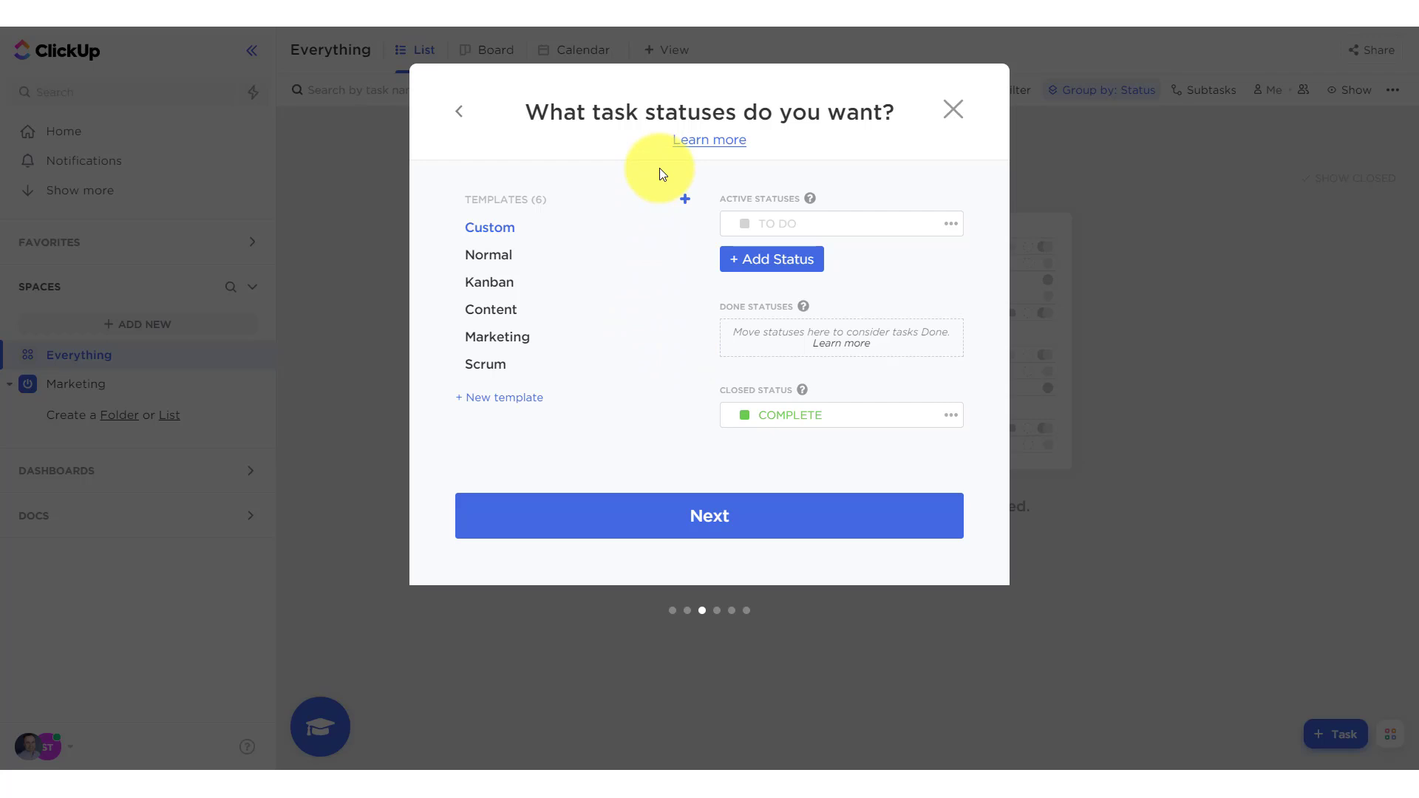
pyautogui.click(489, 259)
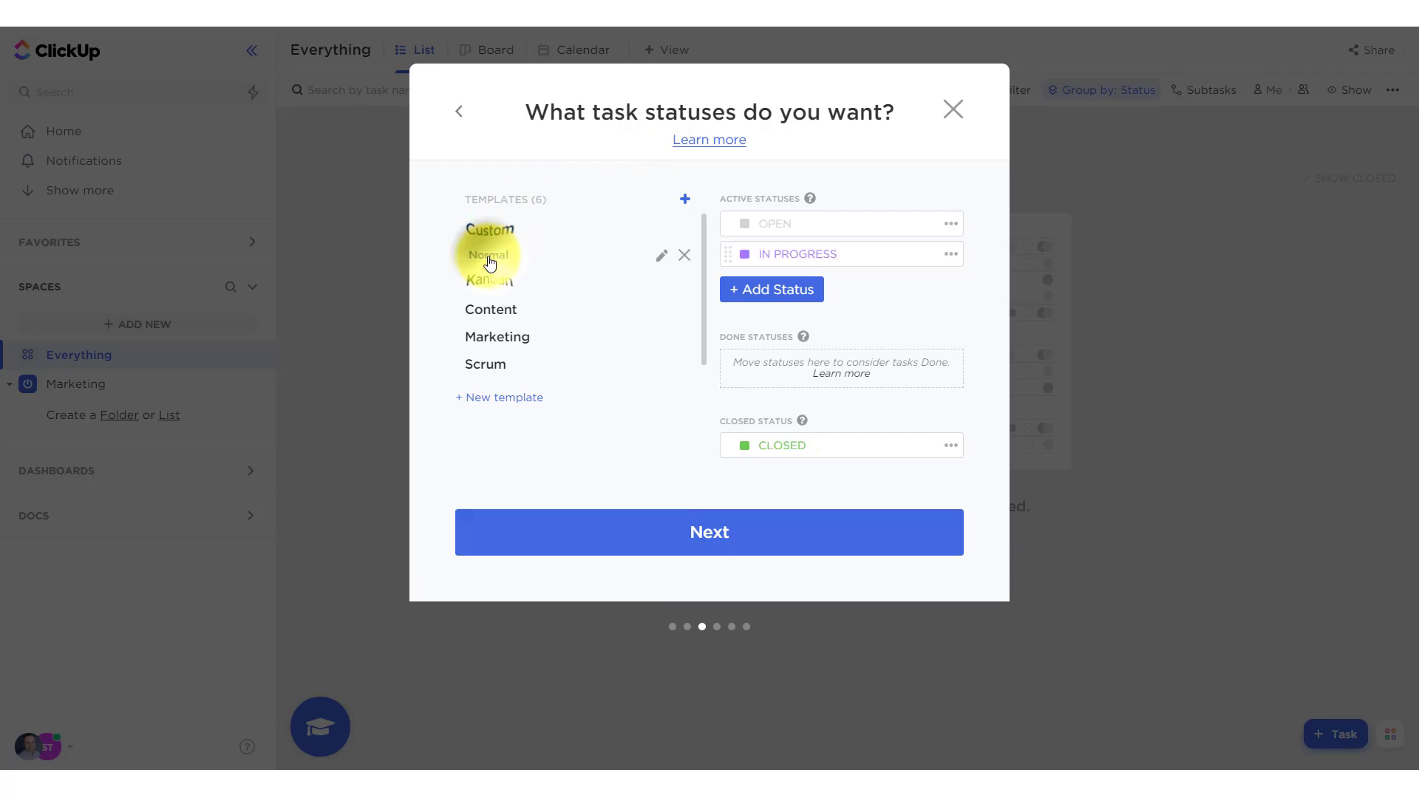
pyautogui.click(486, 286)
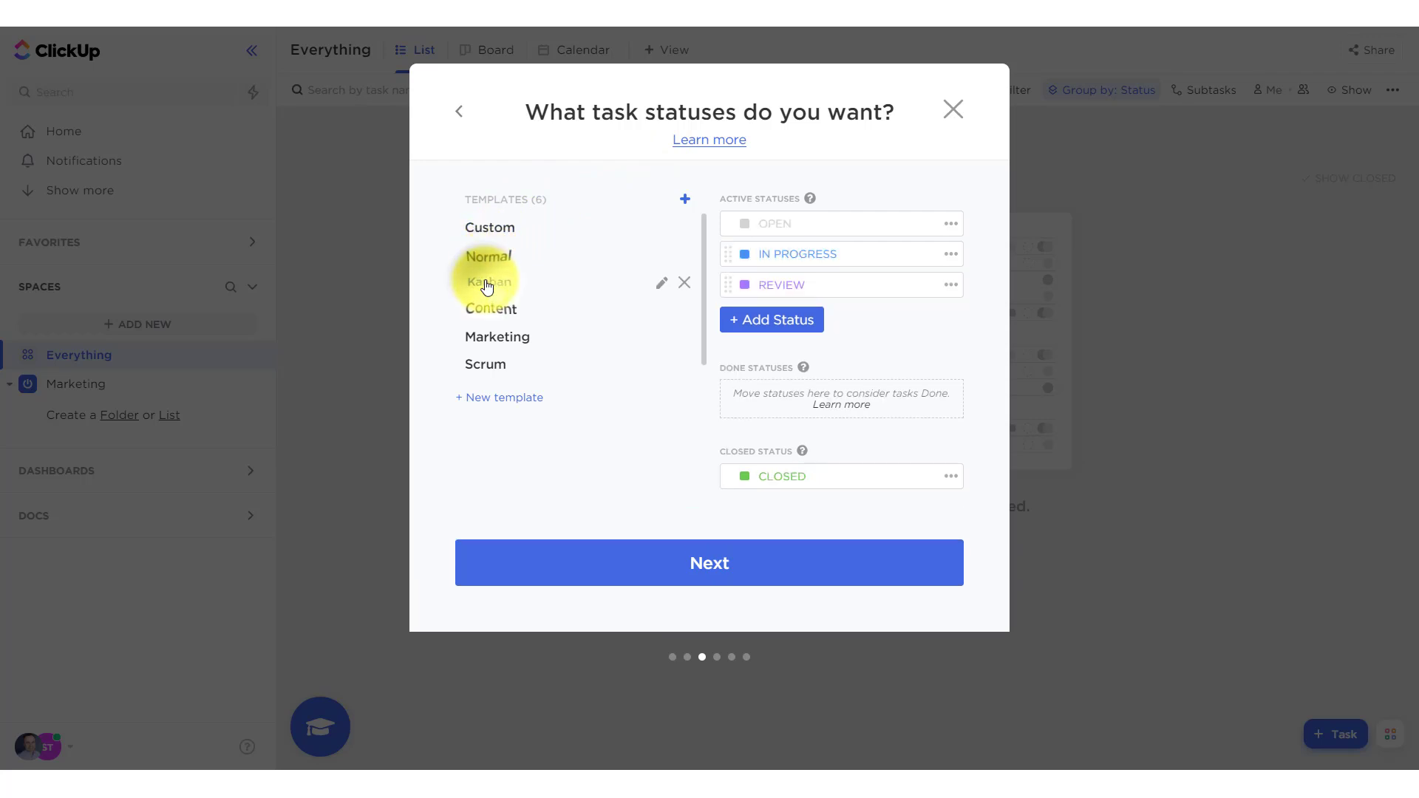
pyautogui.click(491, 308)
pyautogui.click(488, 284)
pyautogui.click(490, 308)
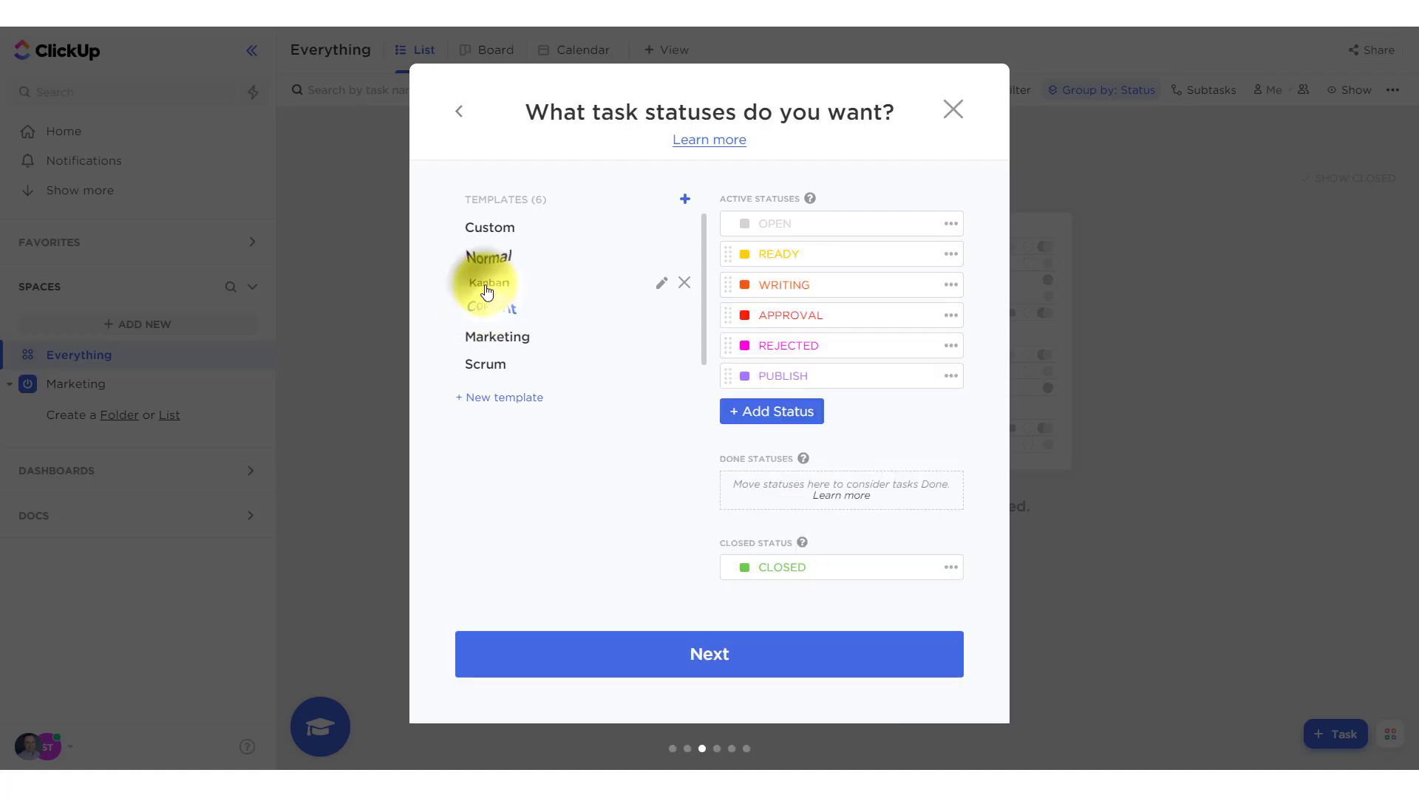
pyautogui.click(486, 287)
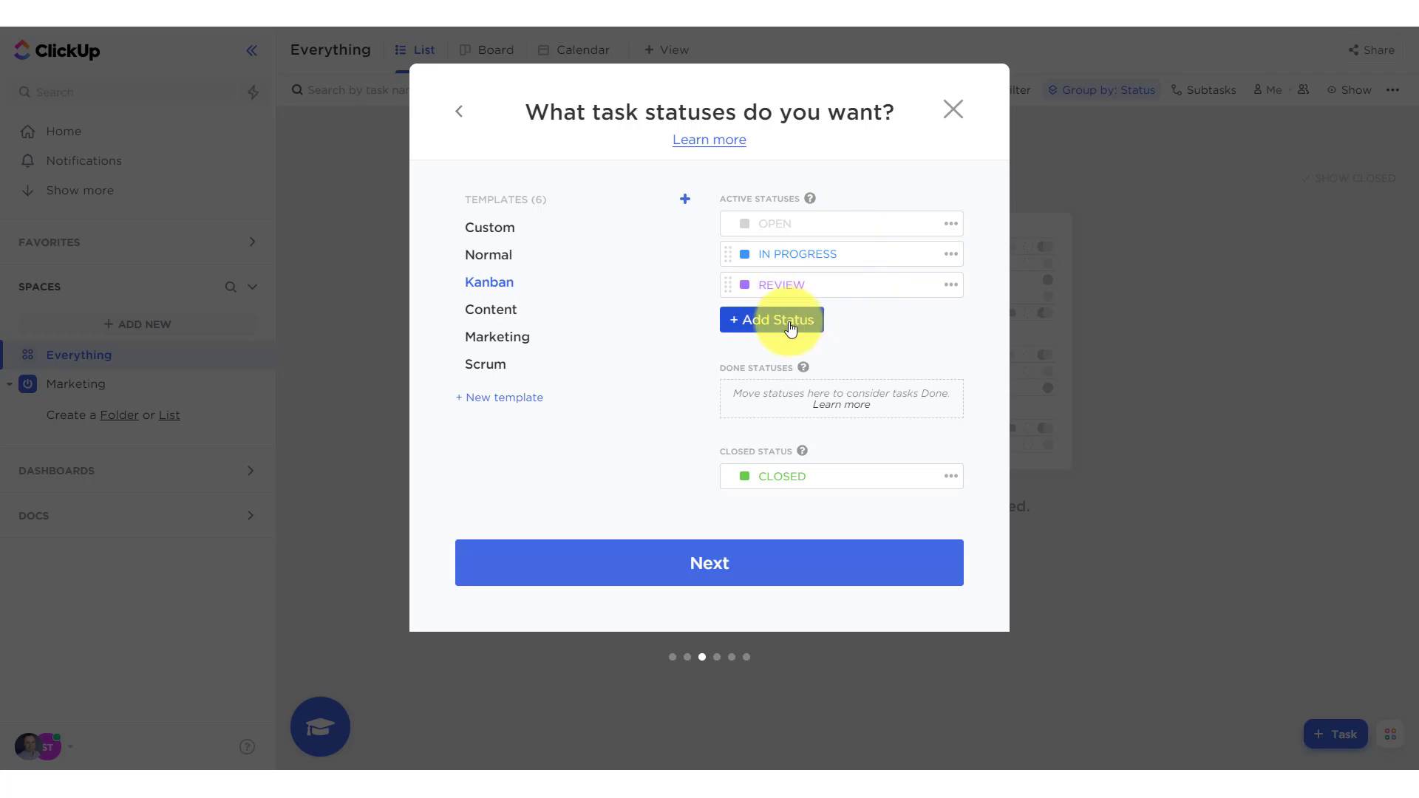
pyautogui.click(488, 313)
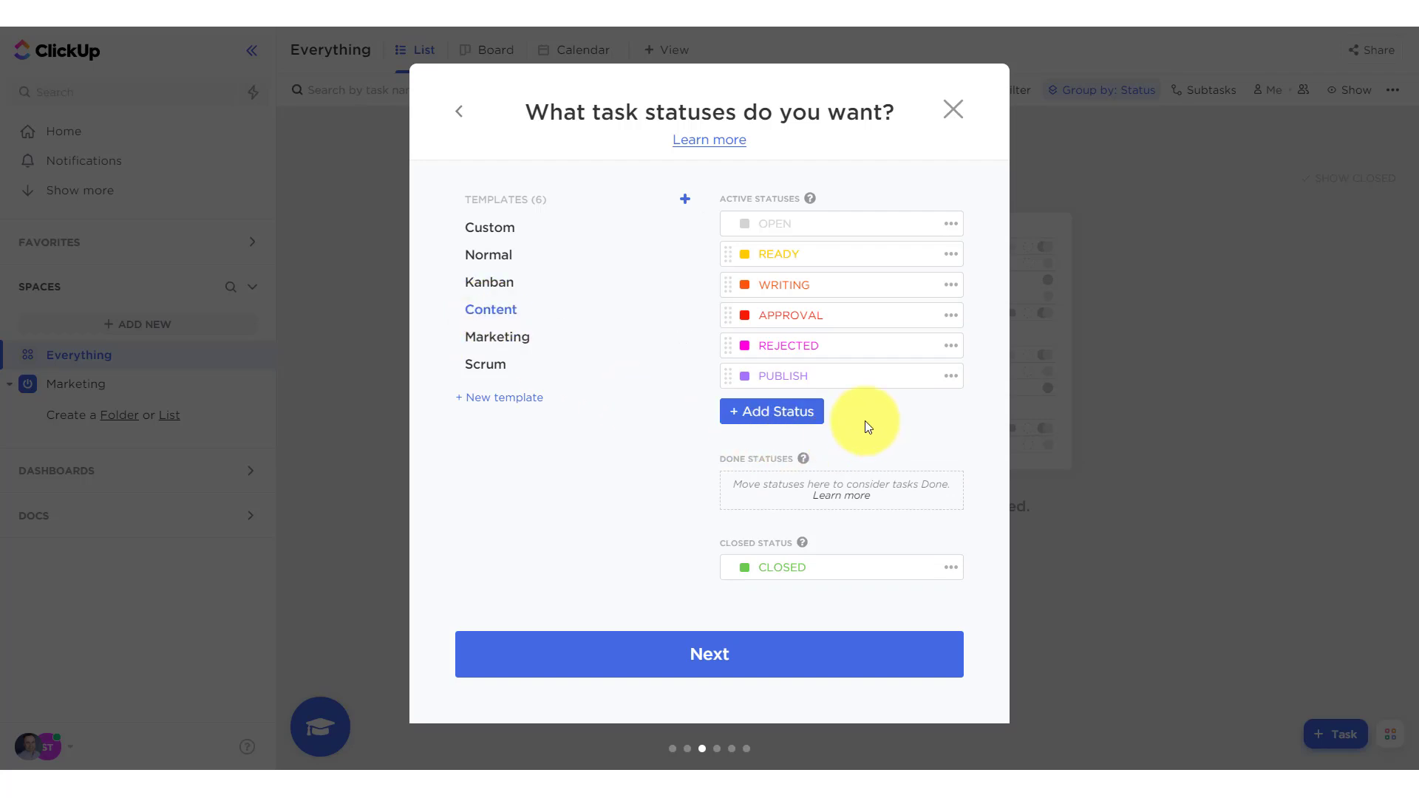
pyautogui.click(493, 260)
pyautogui.click(486, 283)
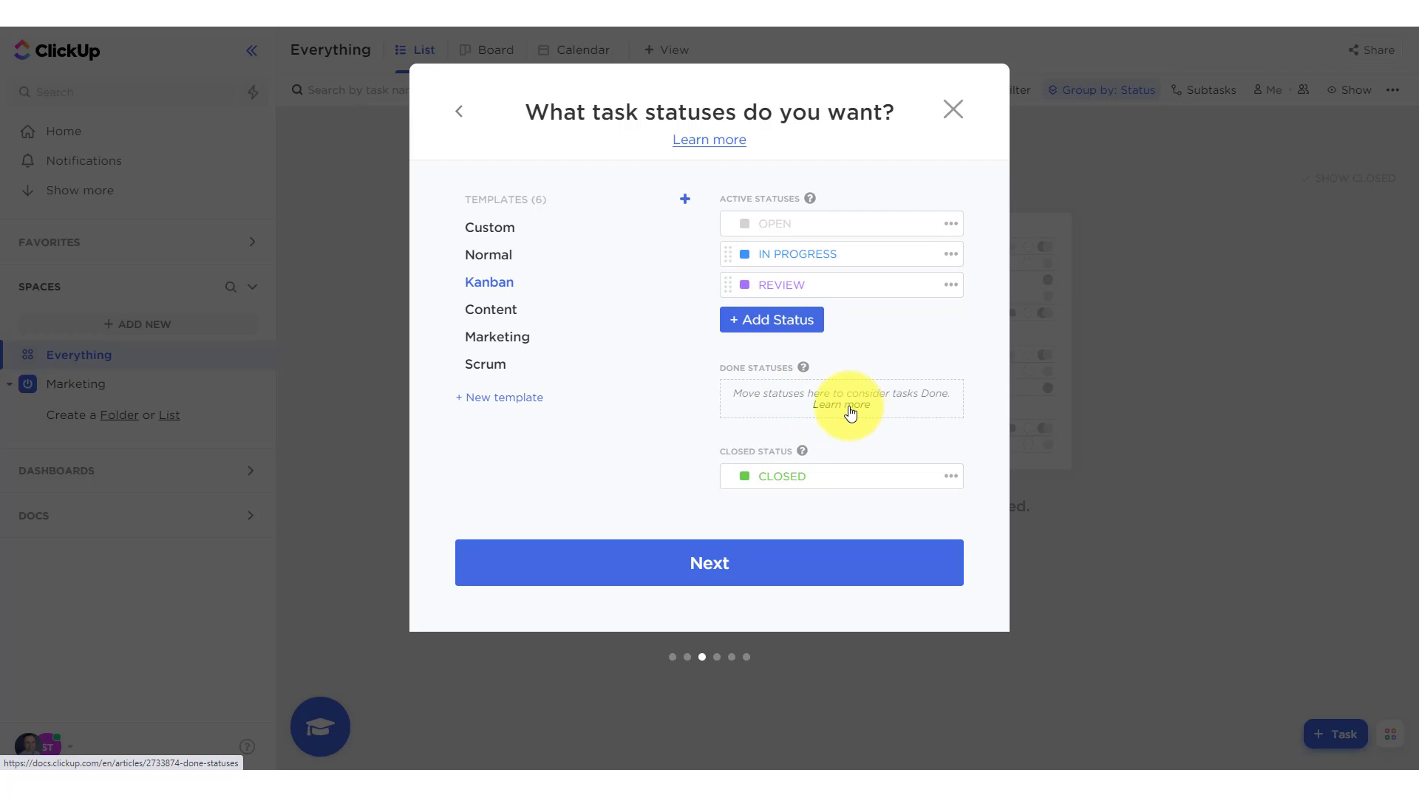
pyautogui.click(701, 568)
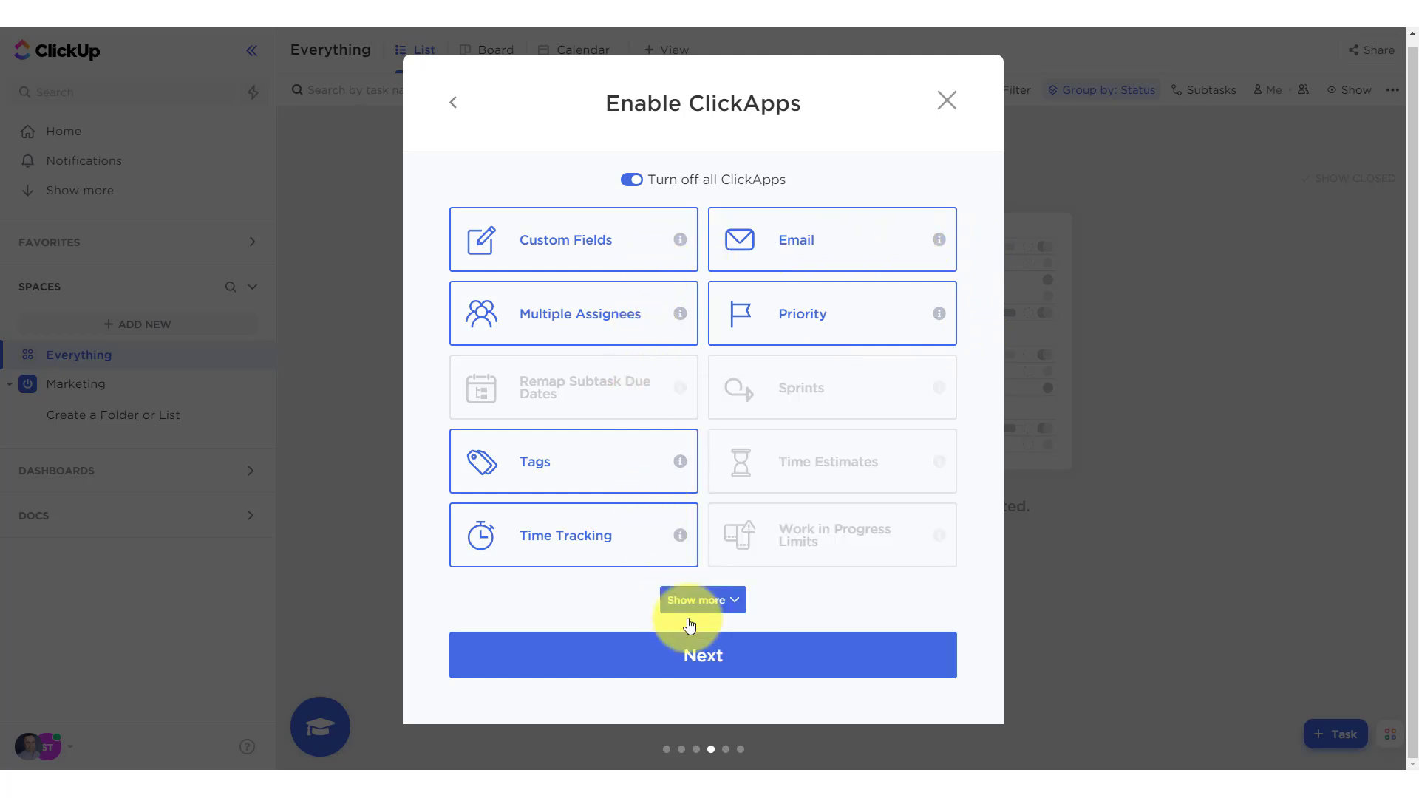
# - Turn on Calendar as a required view beside List and Board, then review the space
pyautogui.click(737, 658)
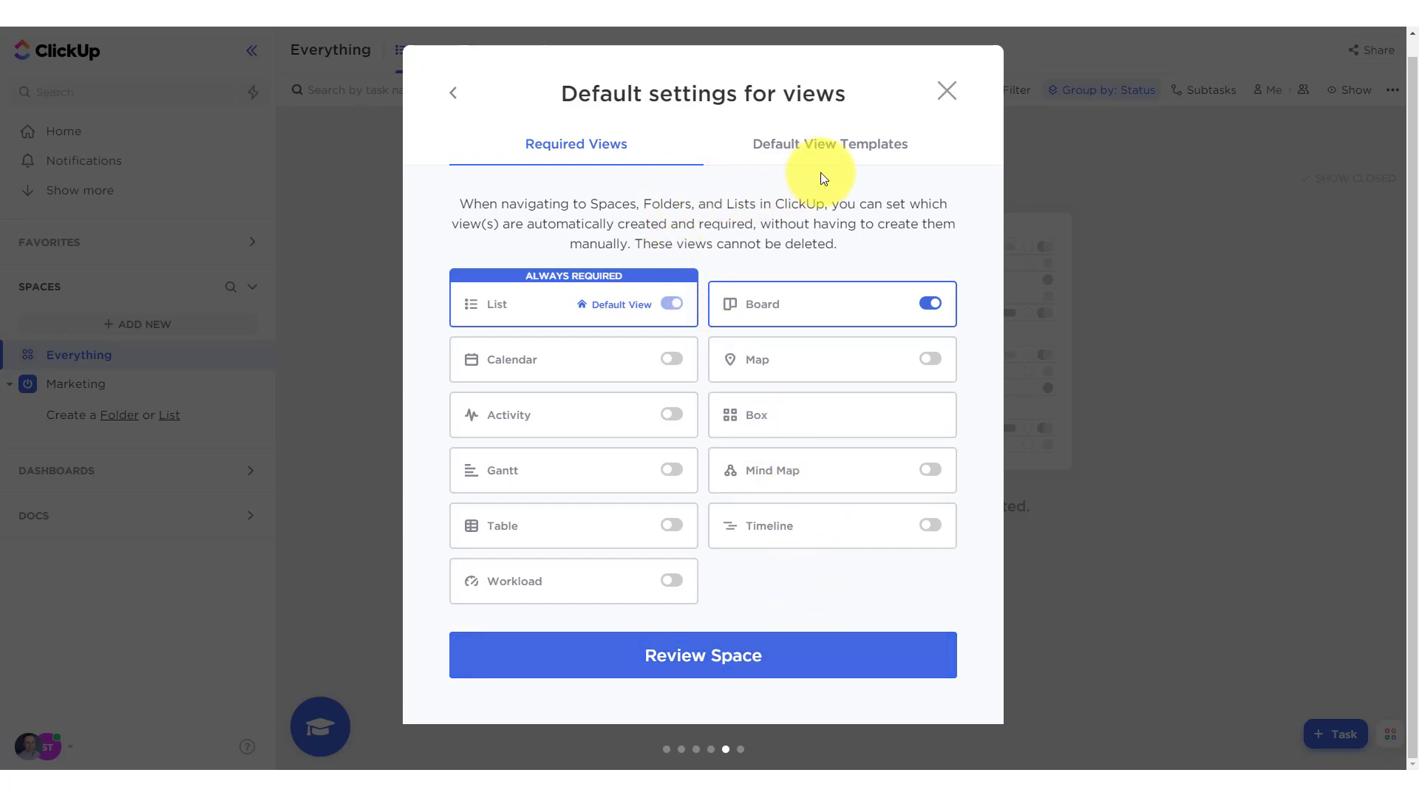
pyautogui.click(840, 150)
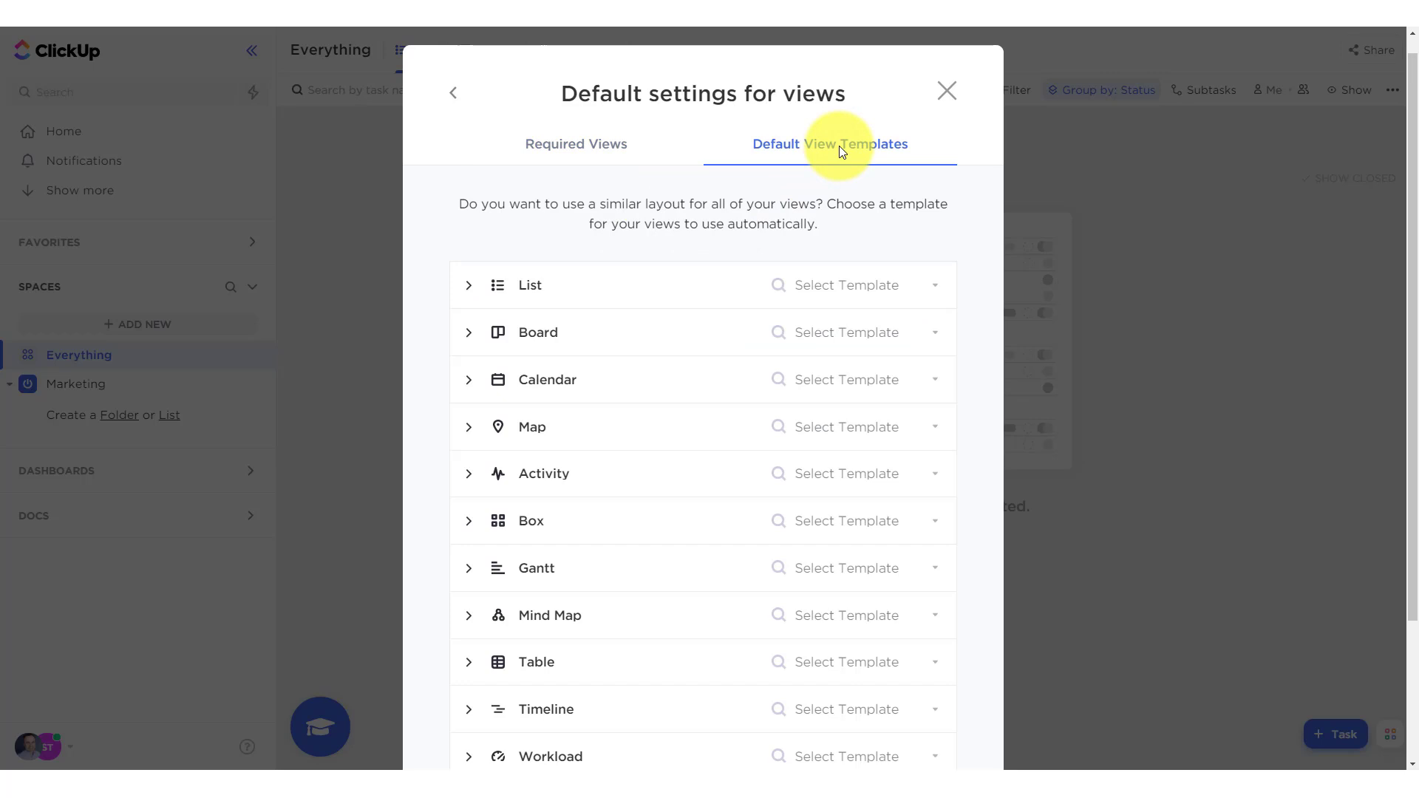
pyautogui.click(584, 147)
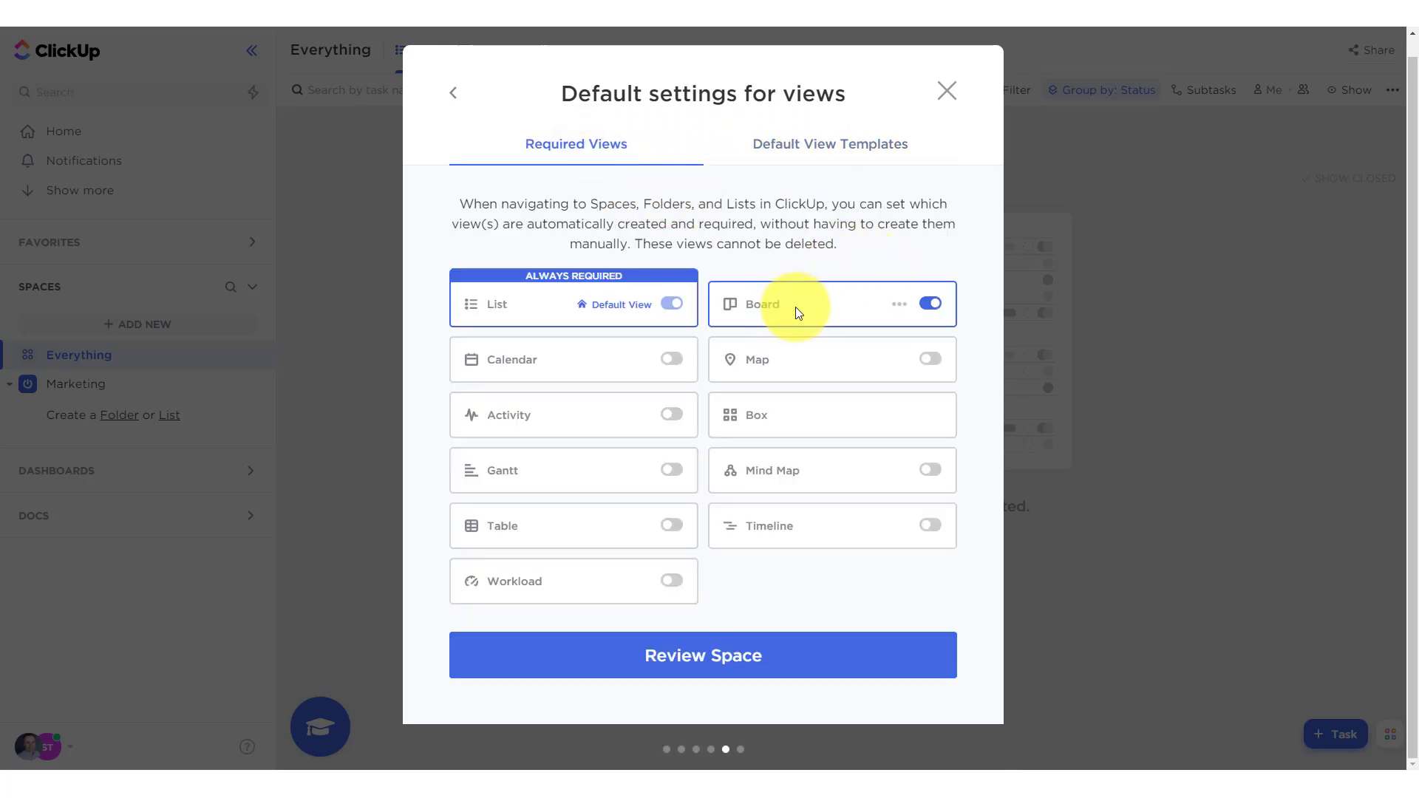
pyautogui.click(672, 363)
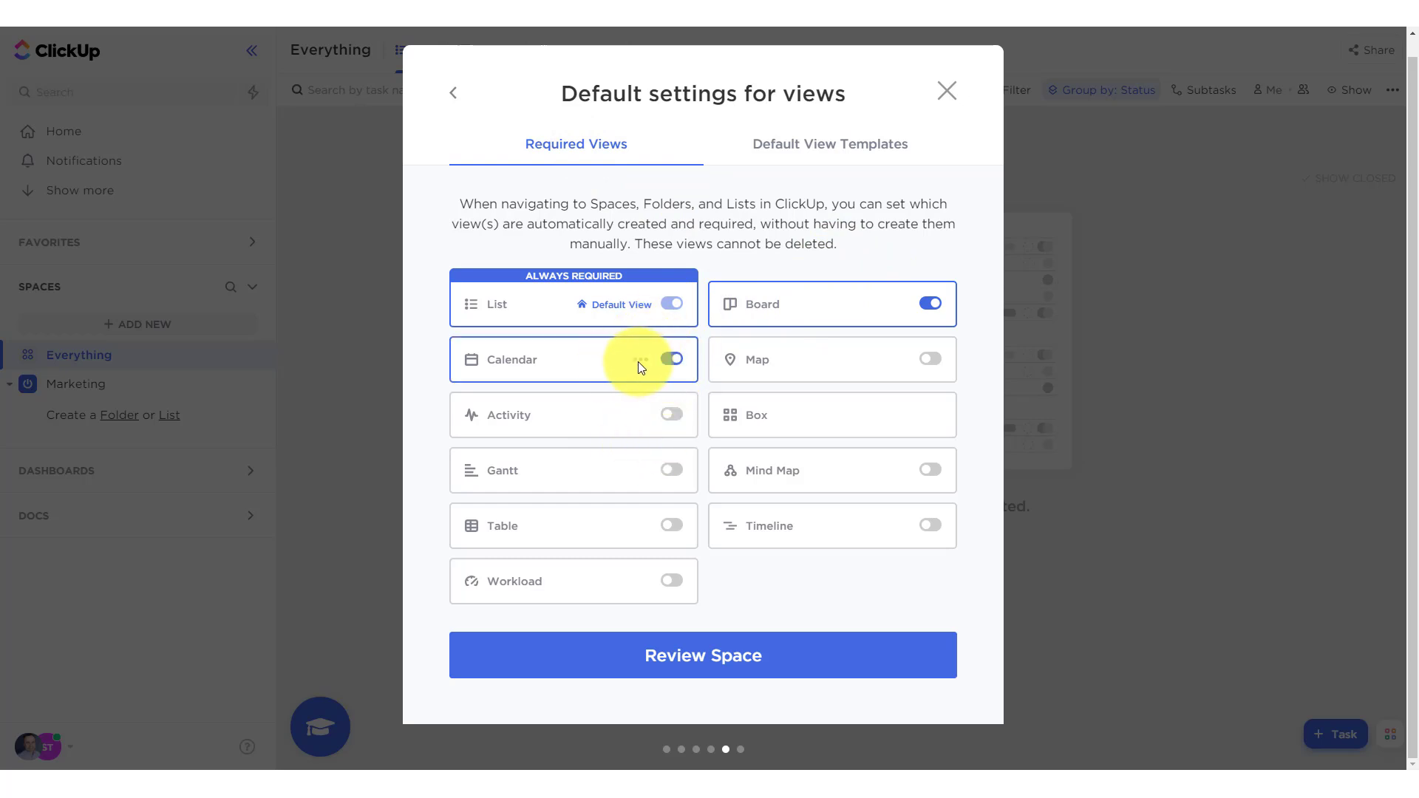
pyautogui.click(703, 665)
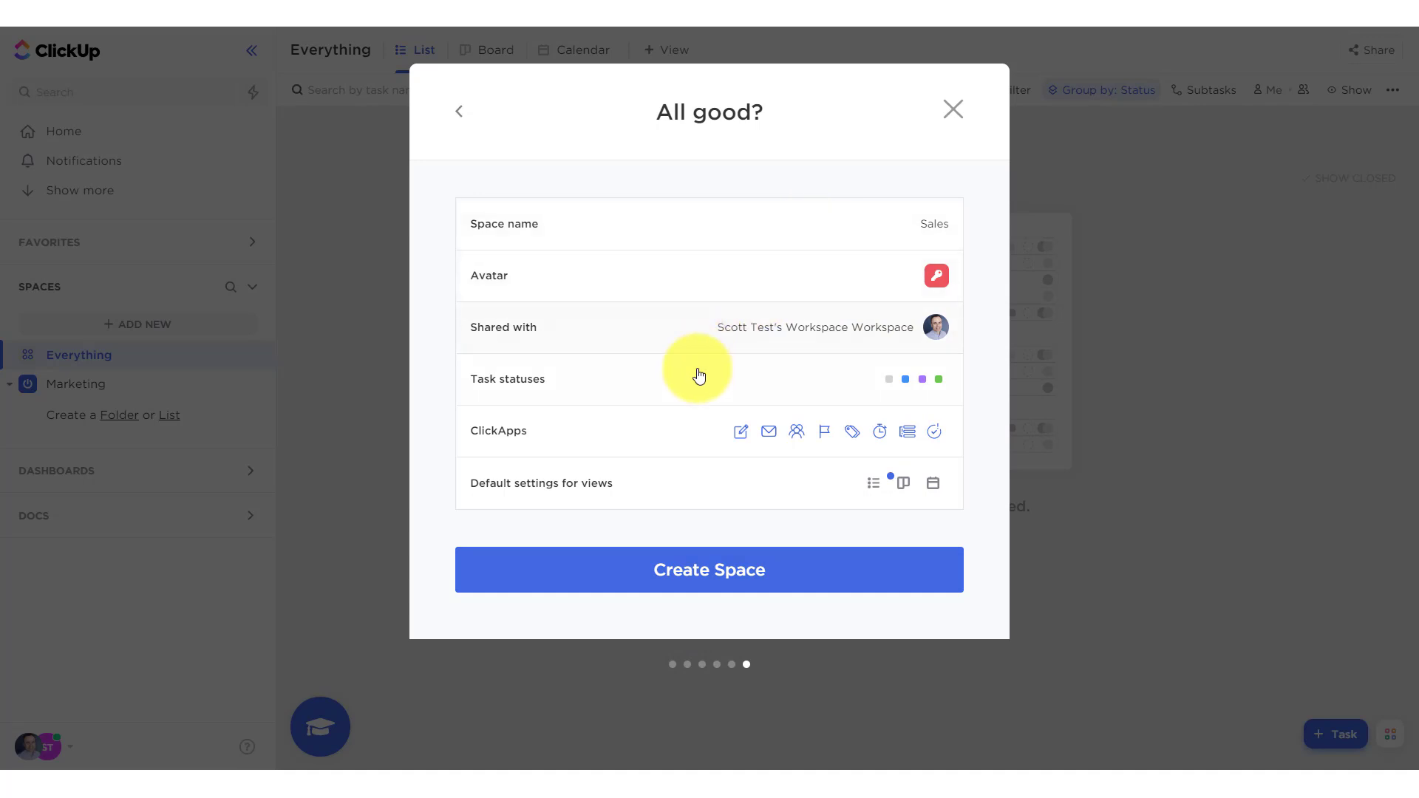
# - Create the Sales space and open its List
pyautogui.click(708, 573)
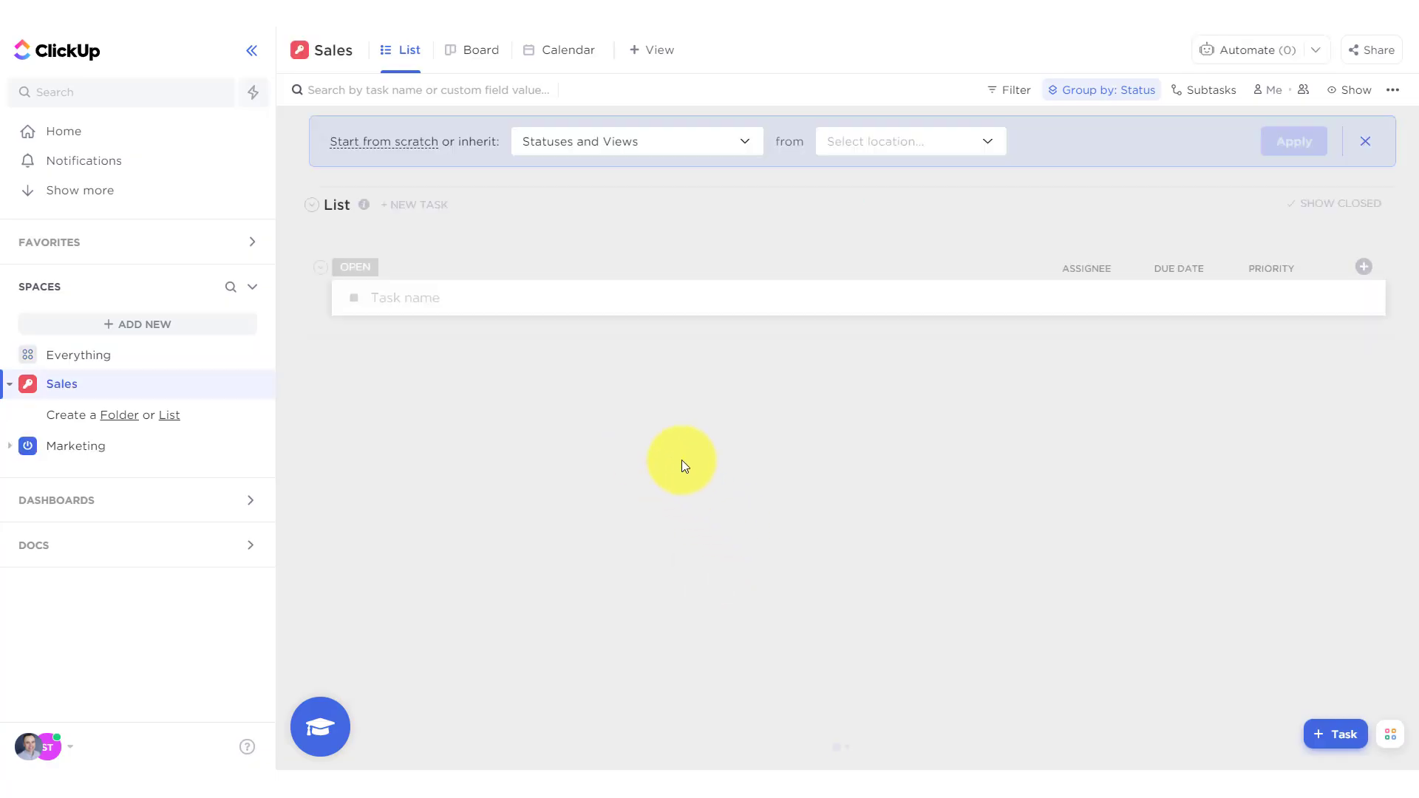
pyautogui.click(77, 445)
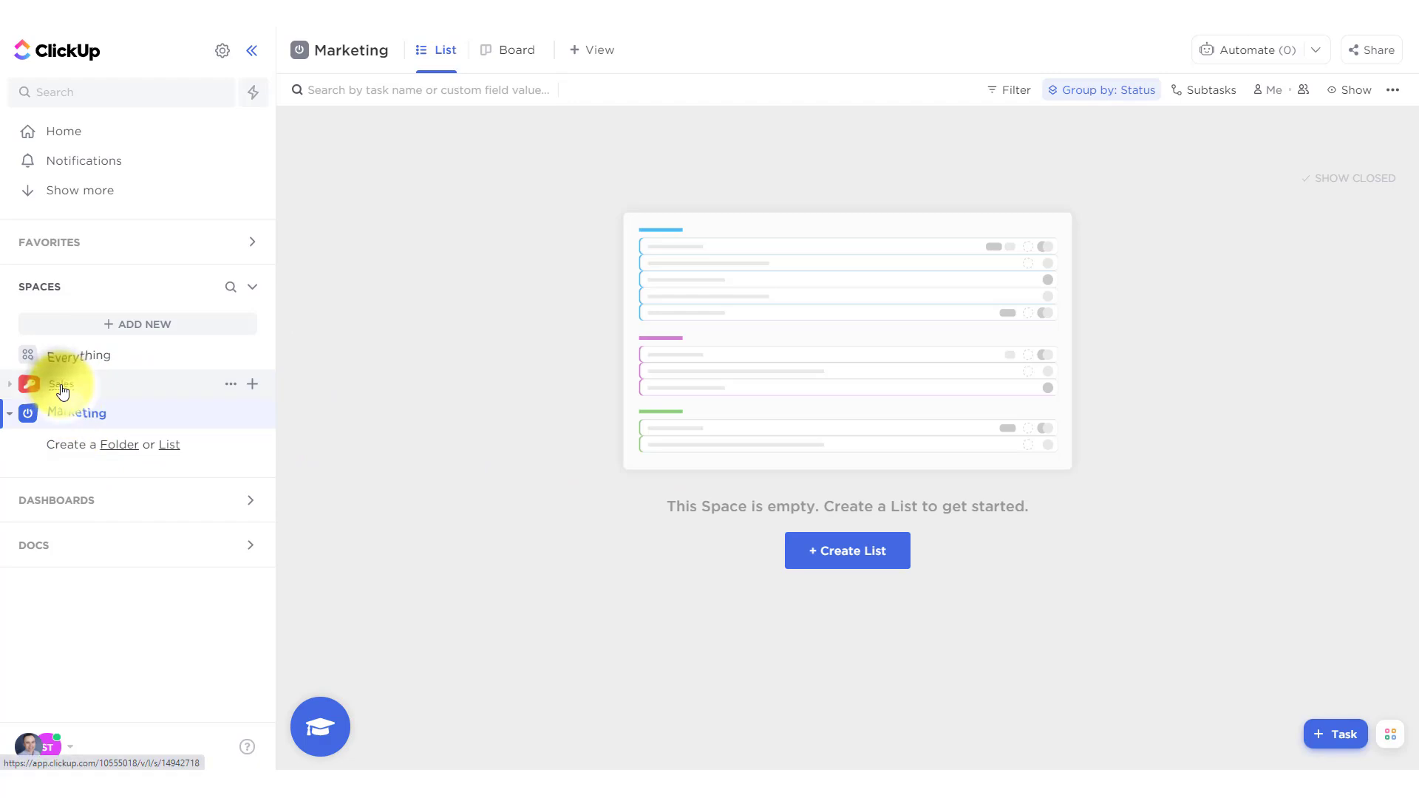
pyautogui.click(59, 390)
pyautogui.click(100, 420)
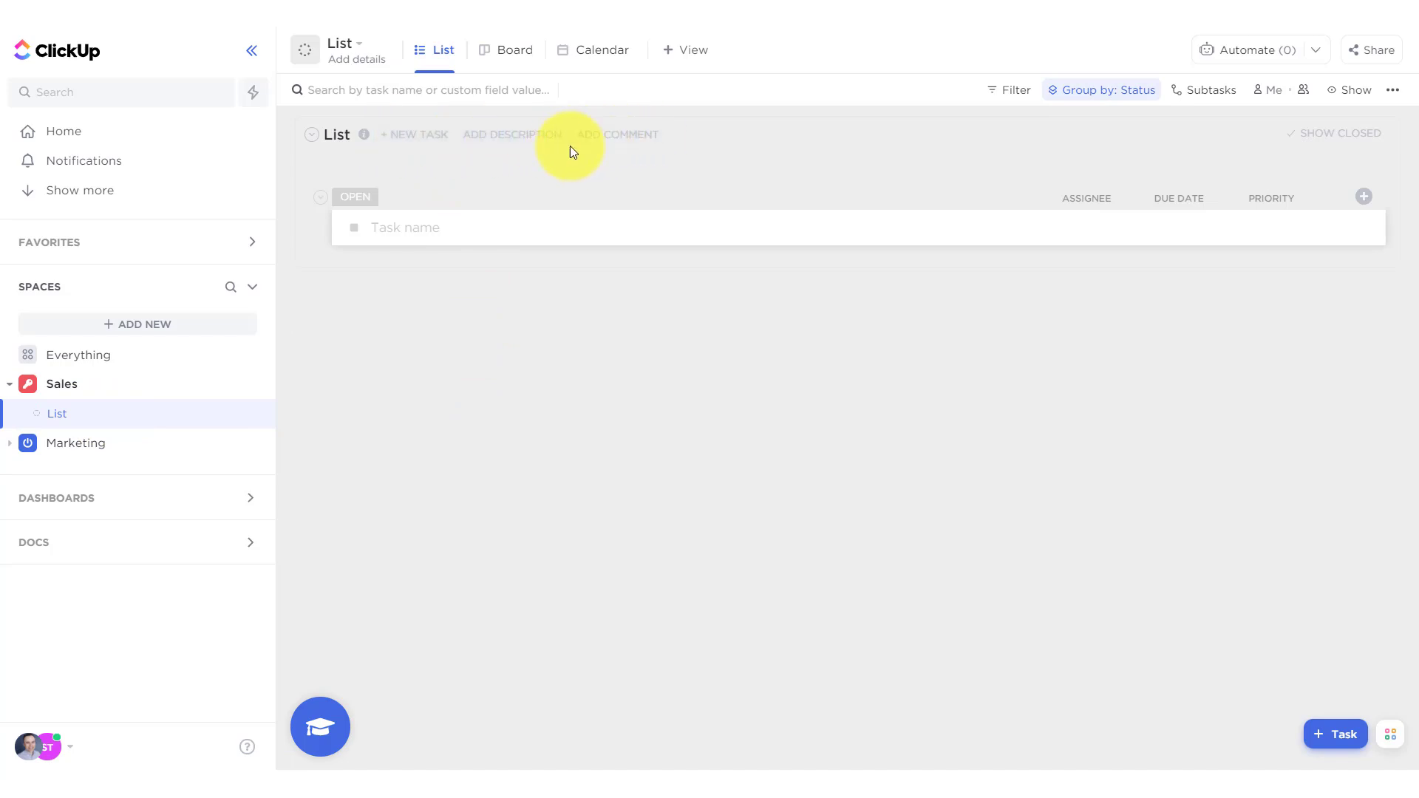
# - Add tasks 'Review our sales numbers', 'Call our former clients' and 'Setup new phone campaign'
pyautogui.click(536, 233)
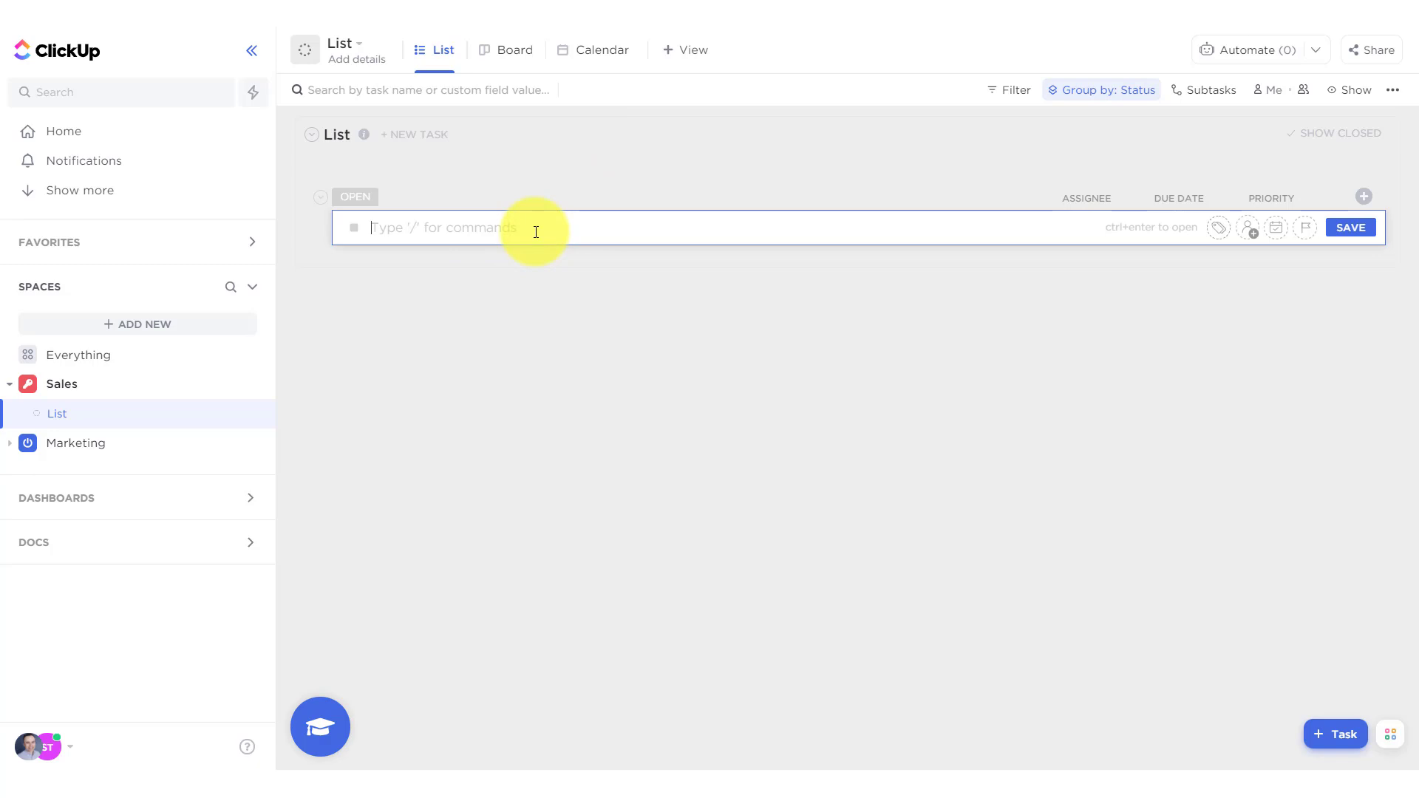
pyautogui.write('Review our sales nu')
pyautogui.press('Return')
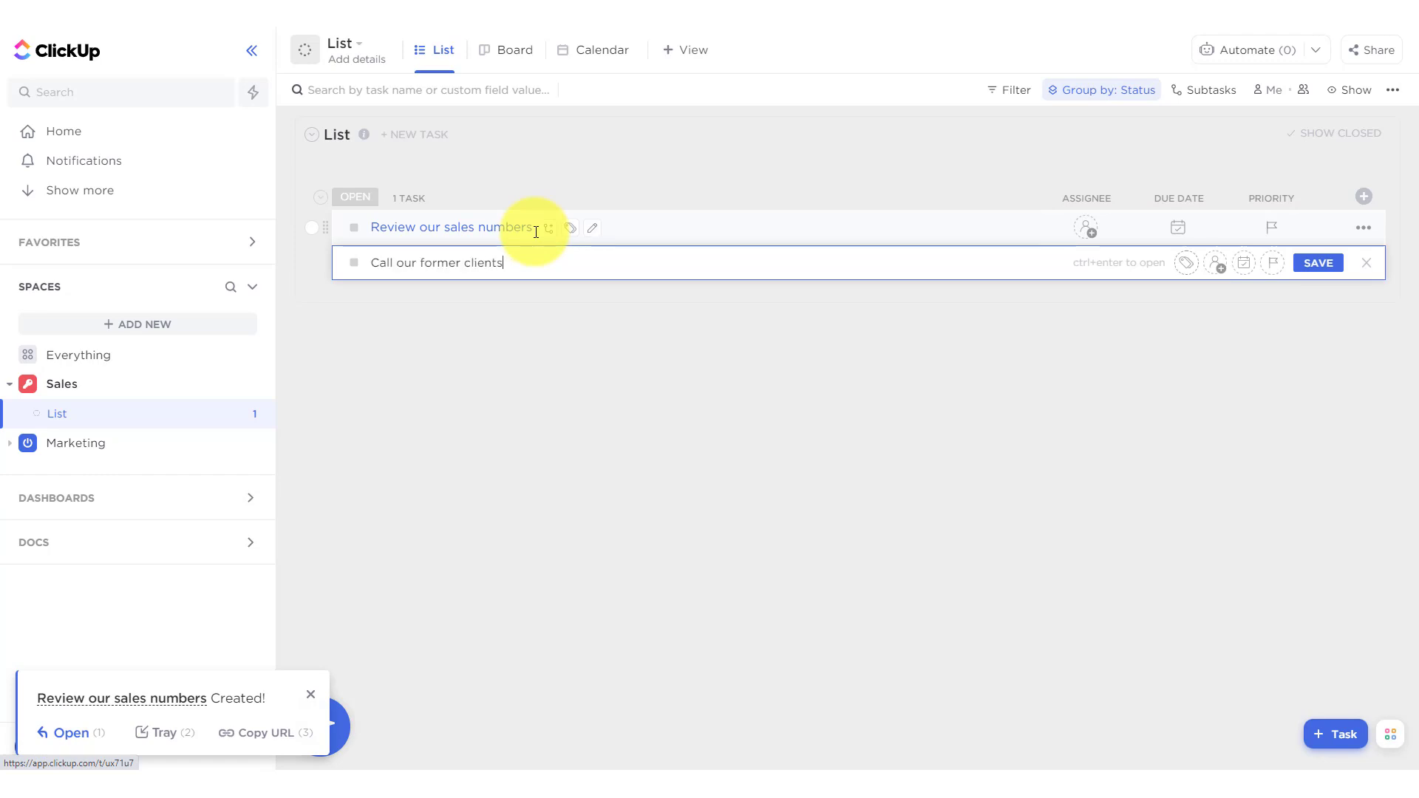
pyautogui.press('Return')
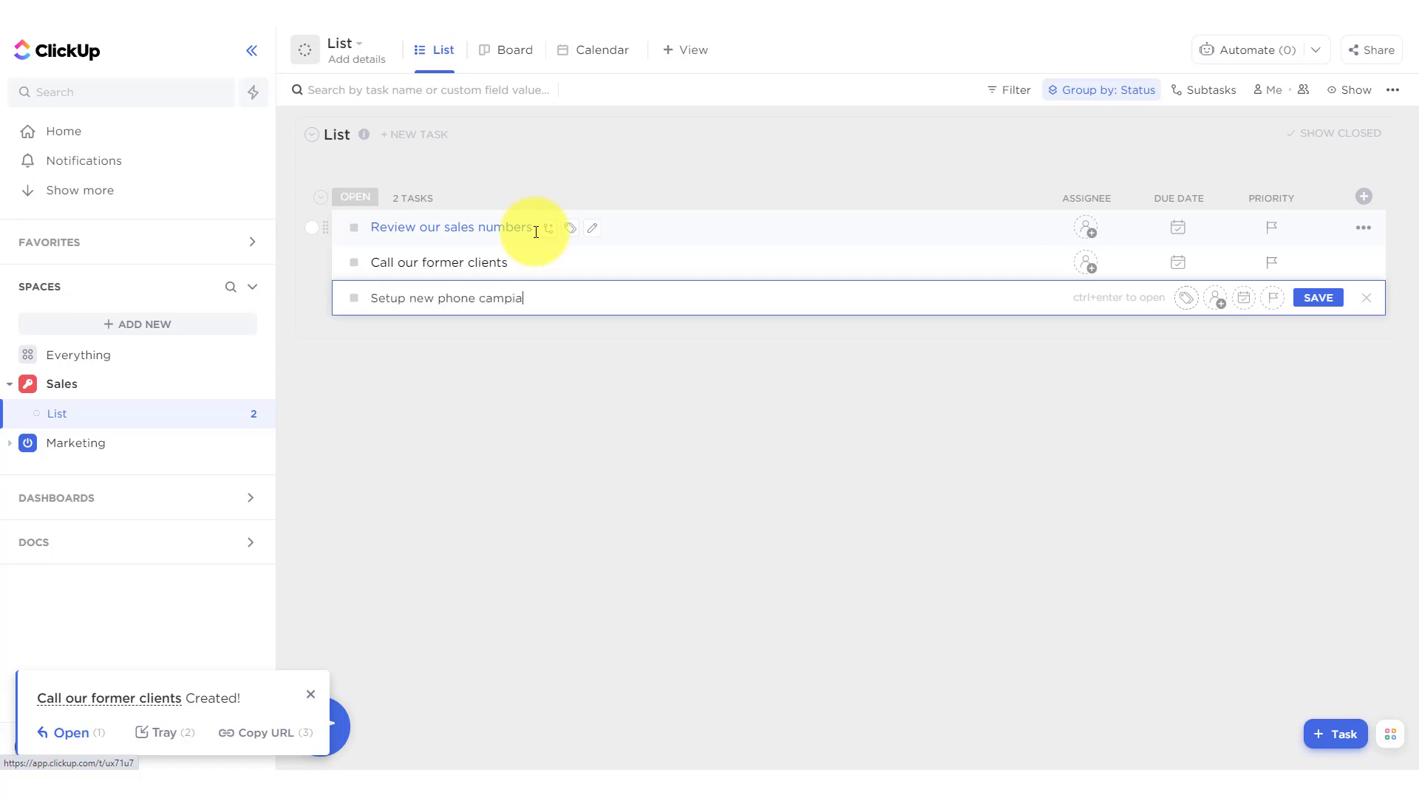
pyautogui.write('aign')
pyautogui.press('Return')
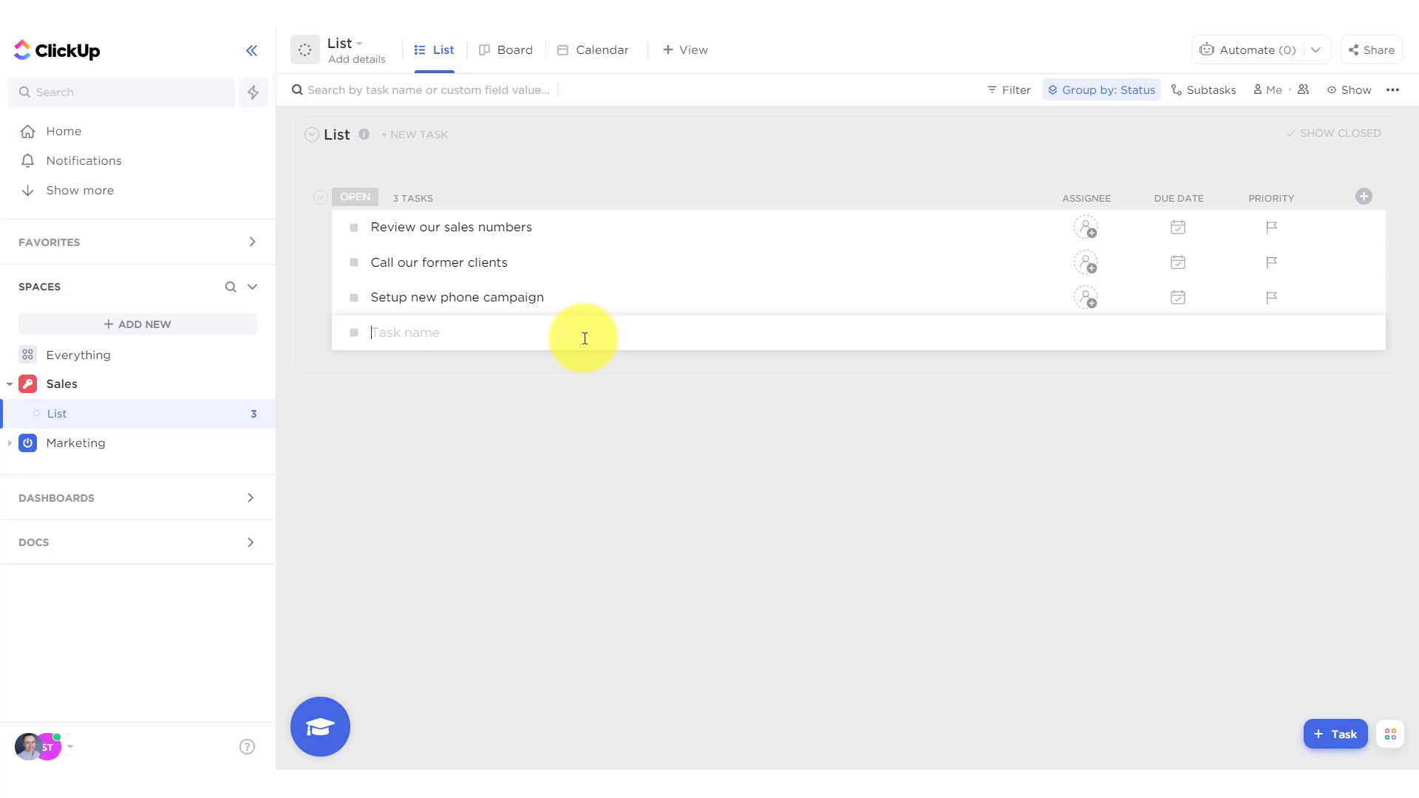
pyautogui.click(504, 342)
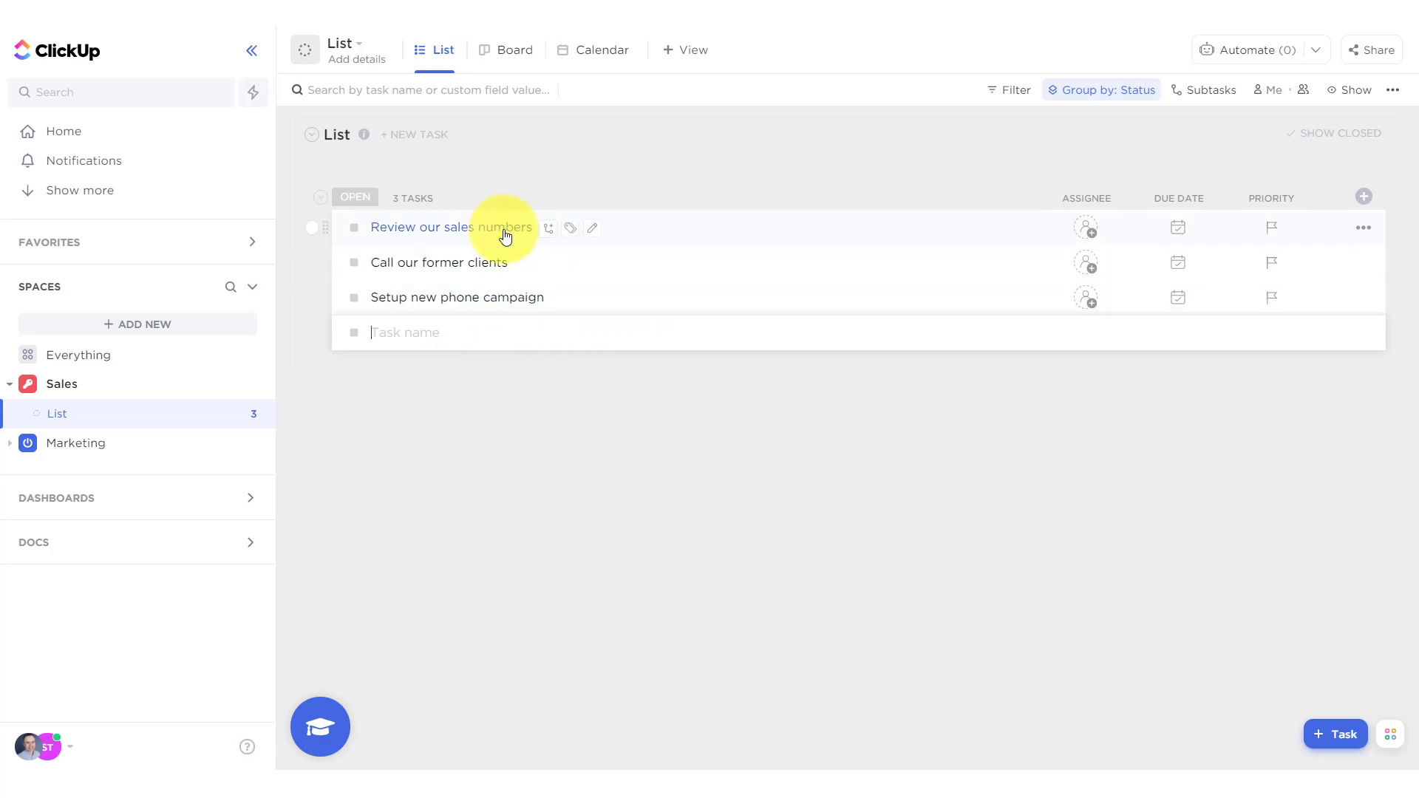
# - Assign 'Review our sales numbers' and 'Setup new phone campaign' to Me
pyautogui.click(1088, 240)
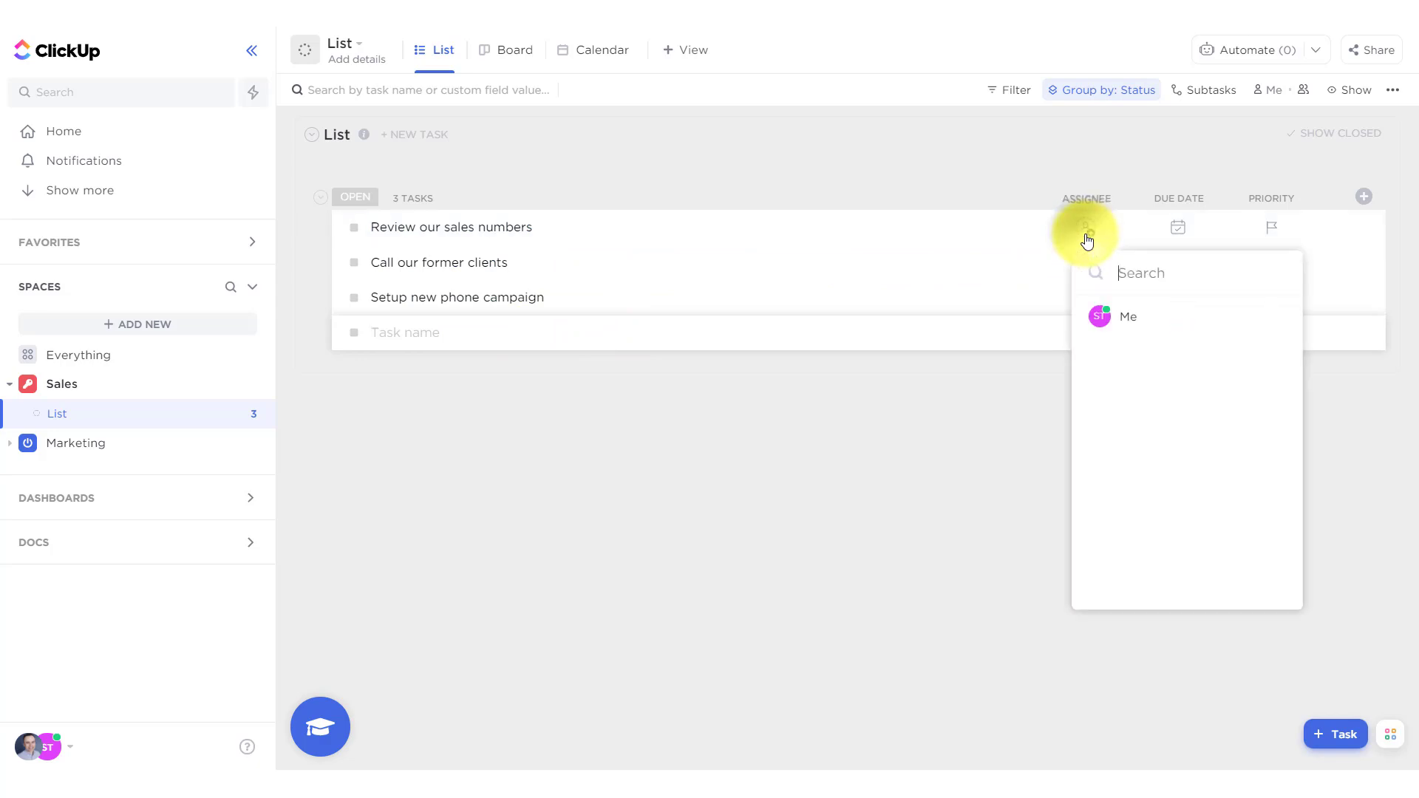
pyautogui.click(1126, 324)
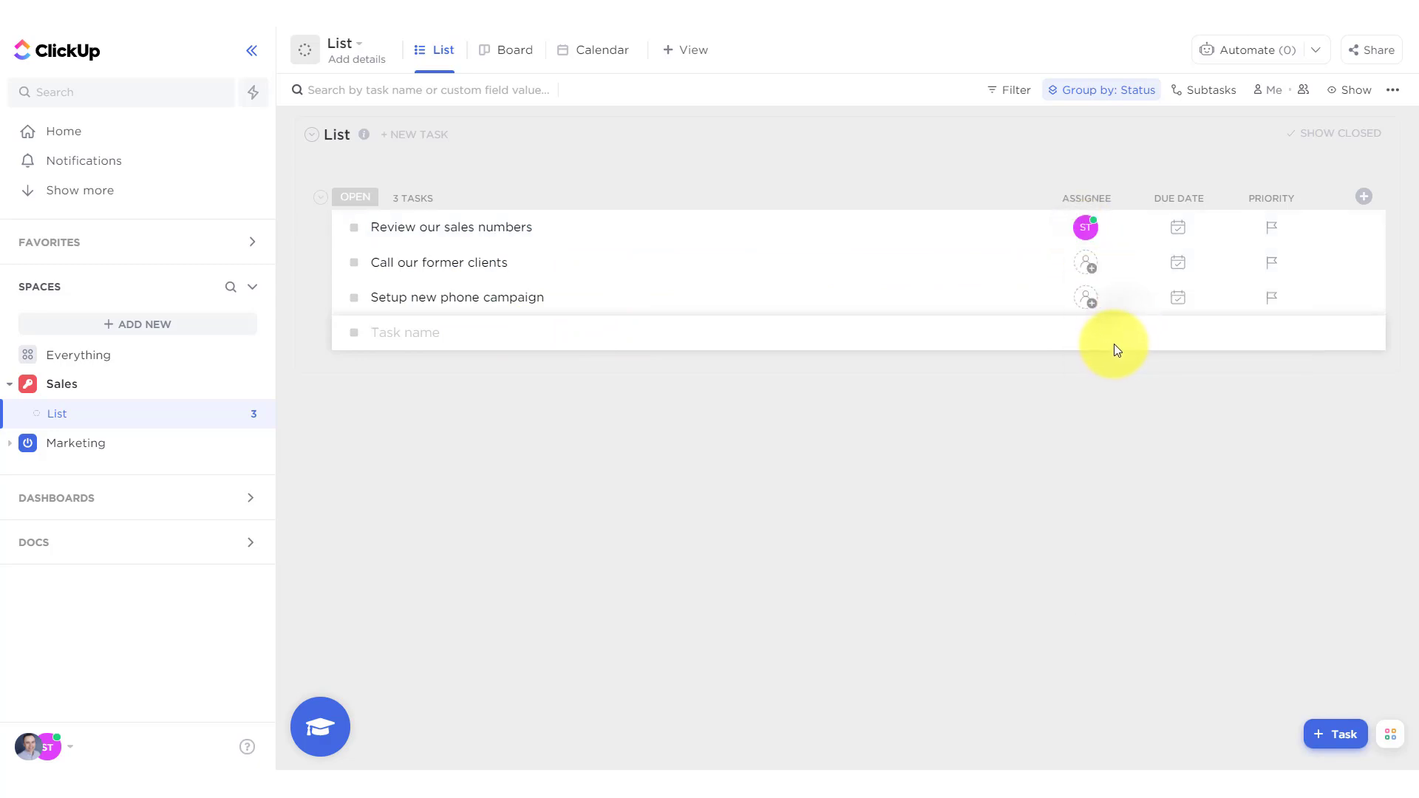
pyautogui.click(1087, 302)
pyautogui.click(1125, 397)
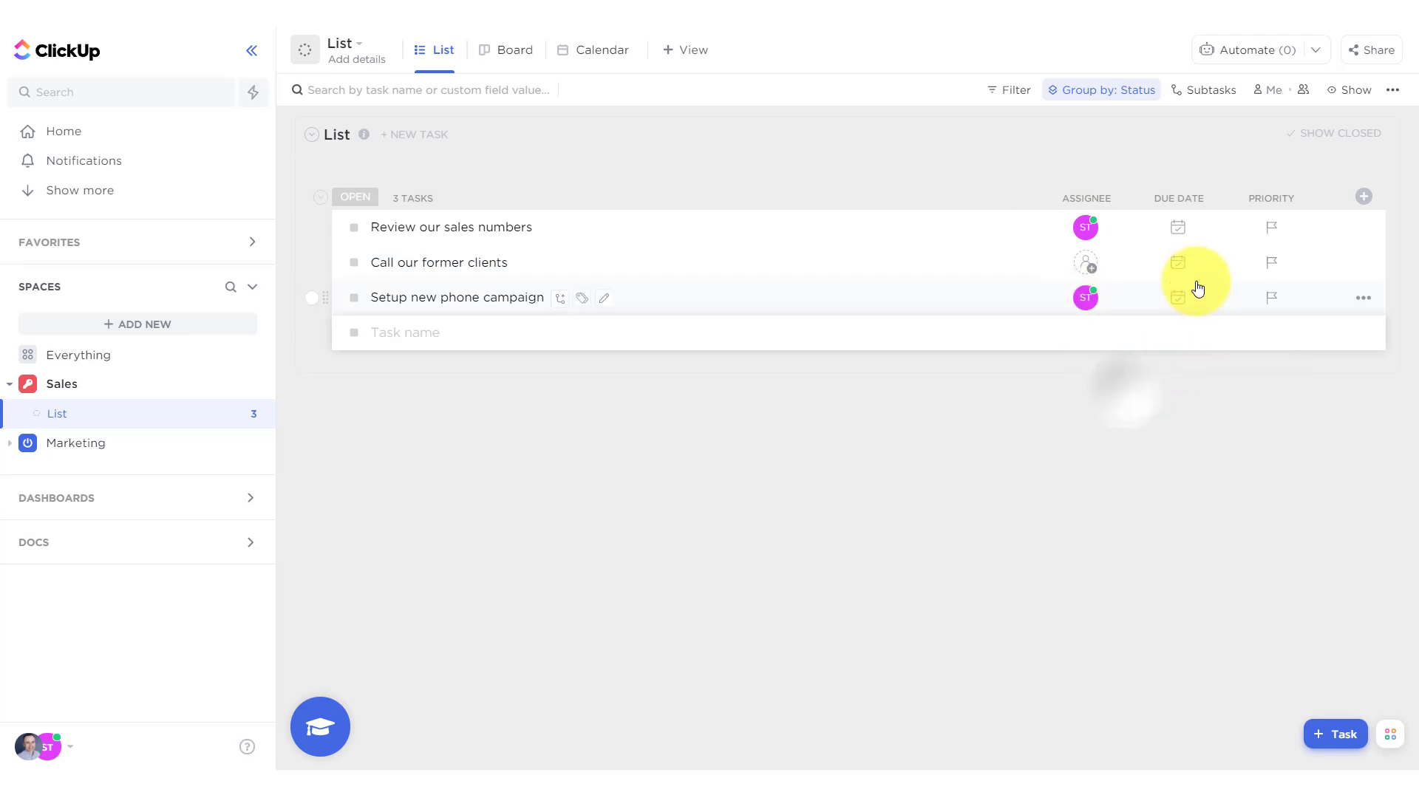
# - Make 'Call our former clients' due Tomorrow and 'Review our sales numbers' due next Monday
pyautogui.click(1178, 264)
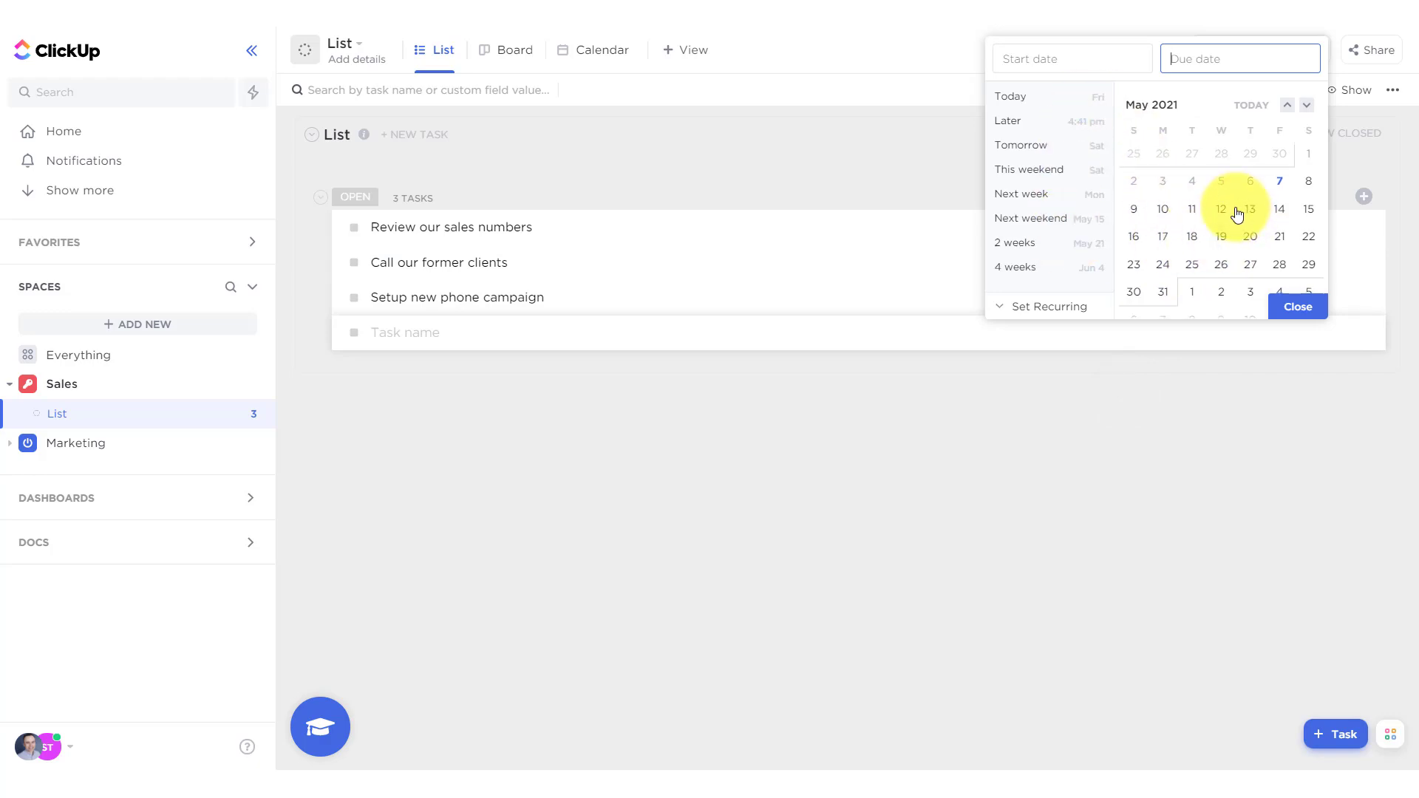
pyautogui.scroll(5, 1238, 214)
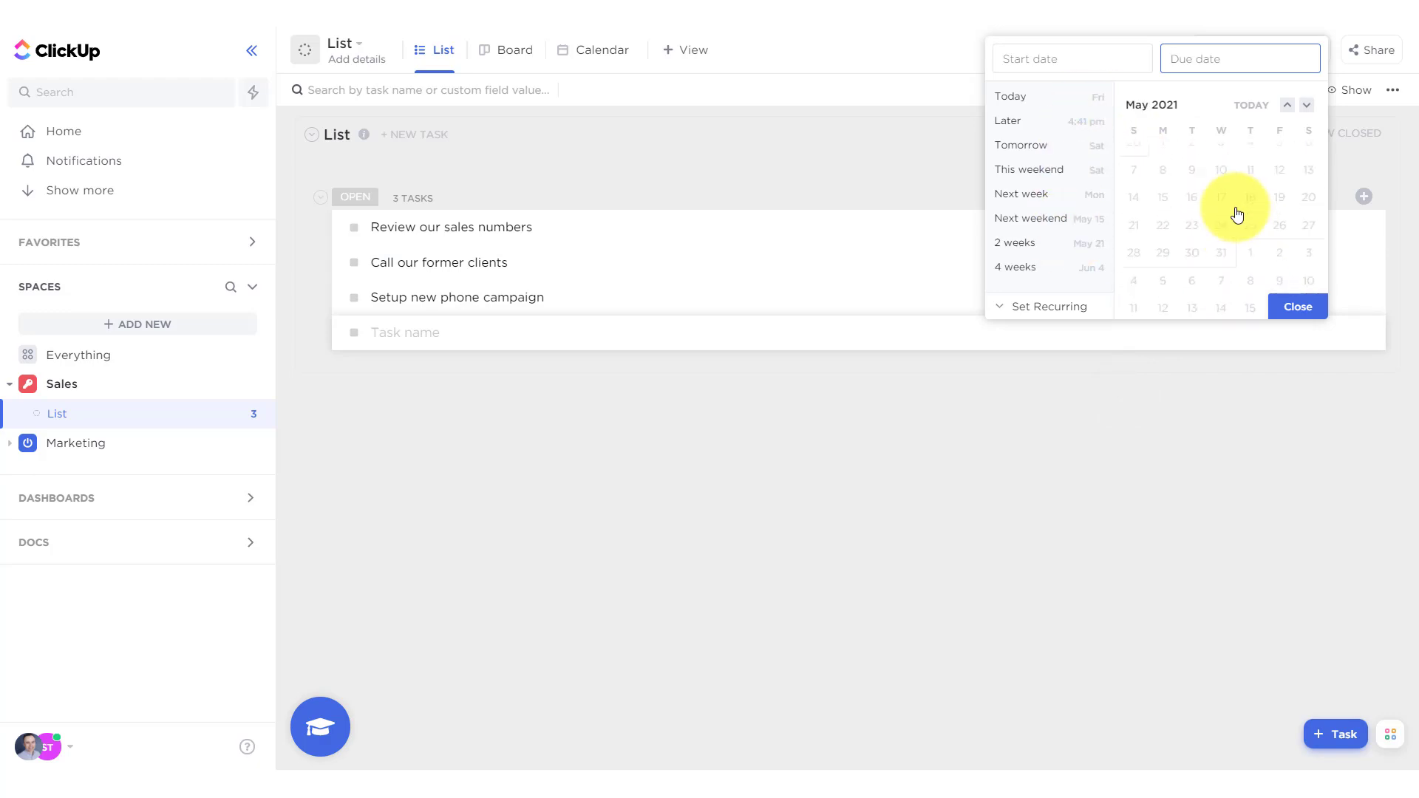
pyautogui.scroll(-10, 1239, 214)
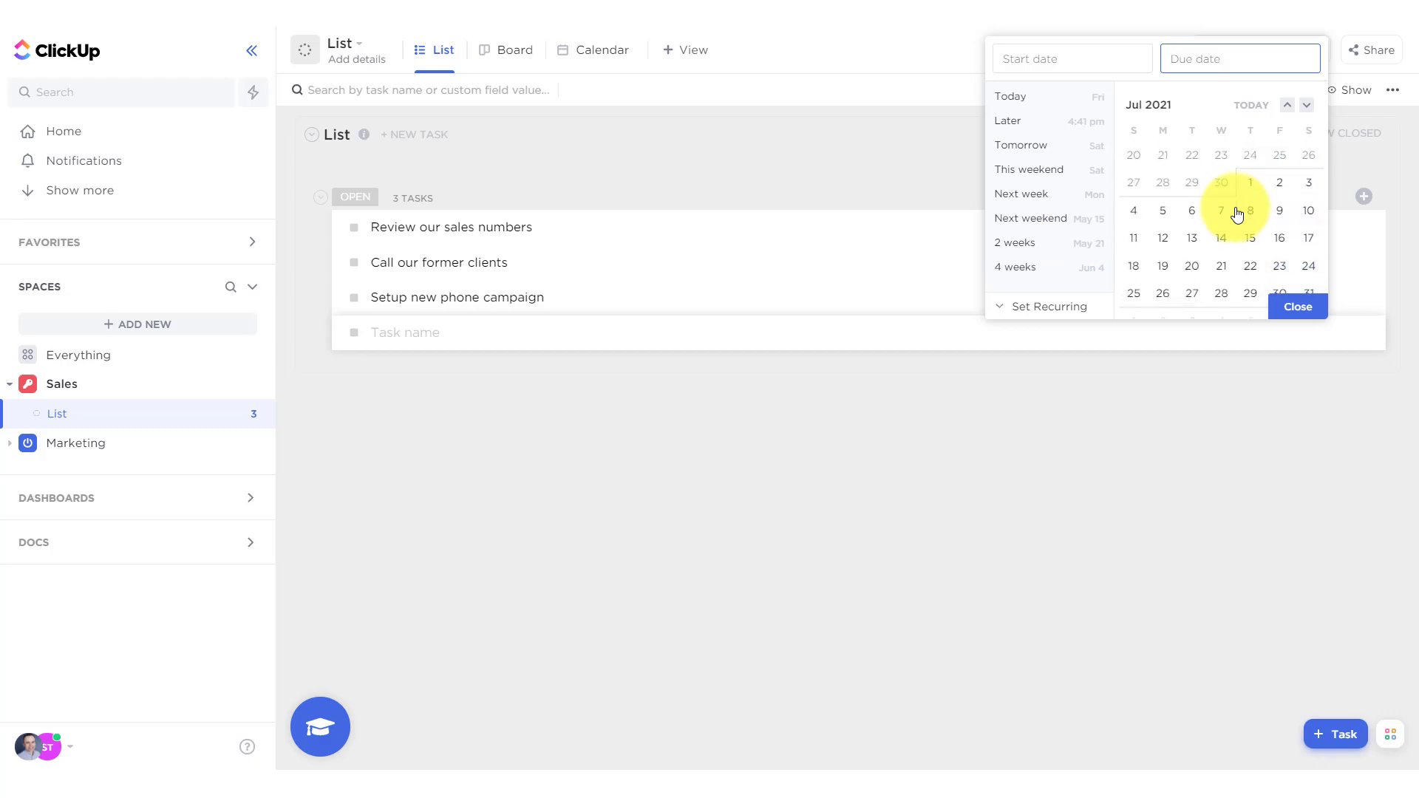
pyautogui.scroll(-3, 1238, 214)
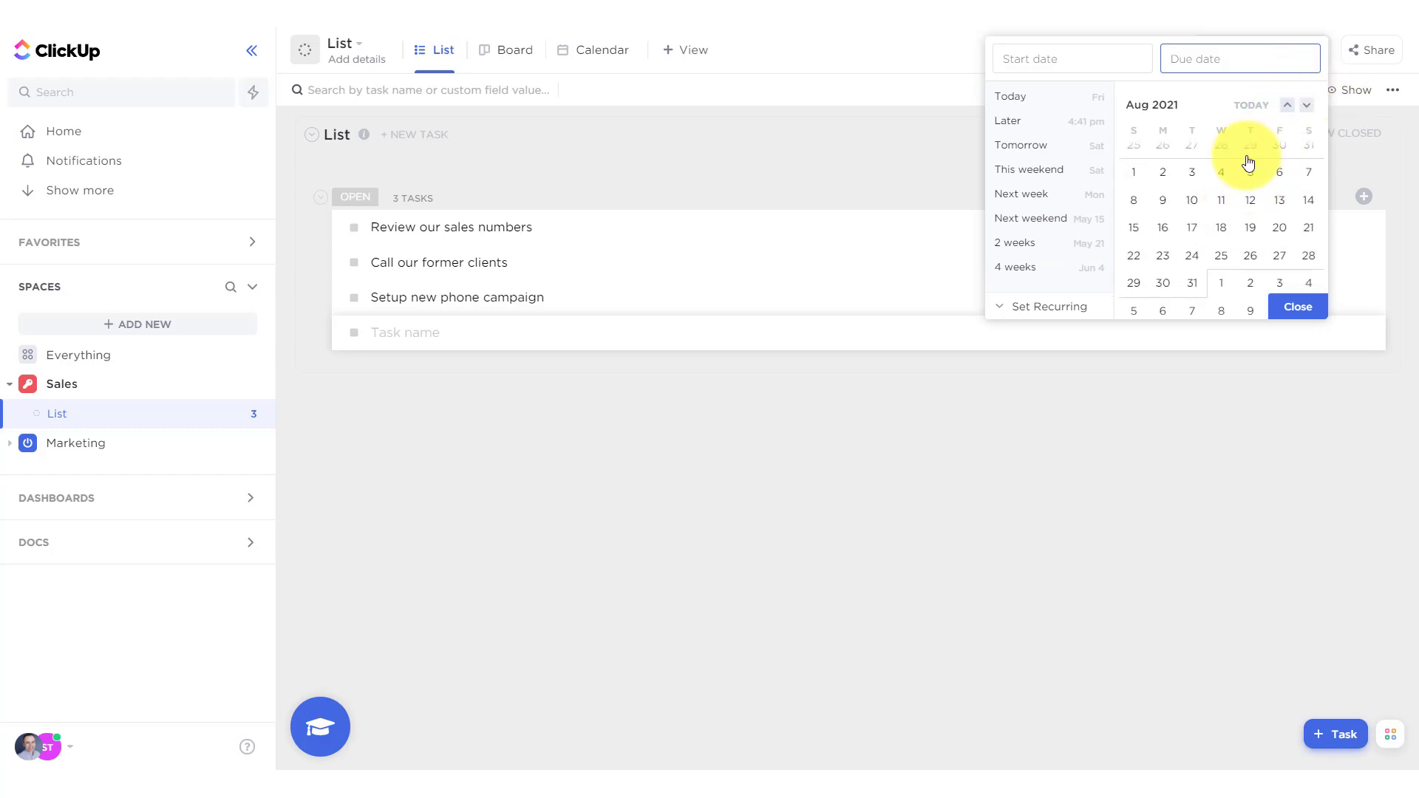
pyautogui.scroll(8, 1249, 162)
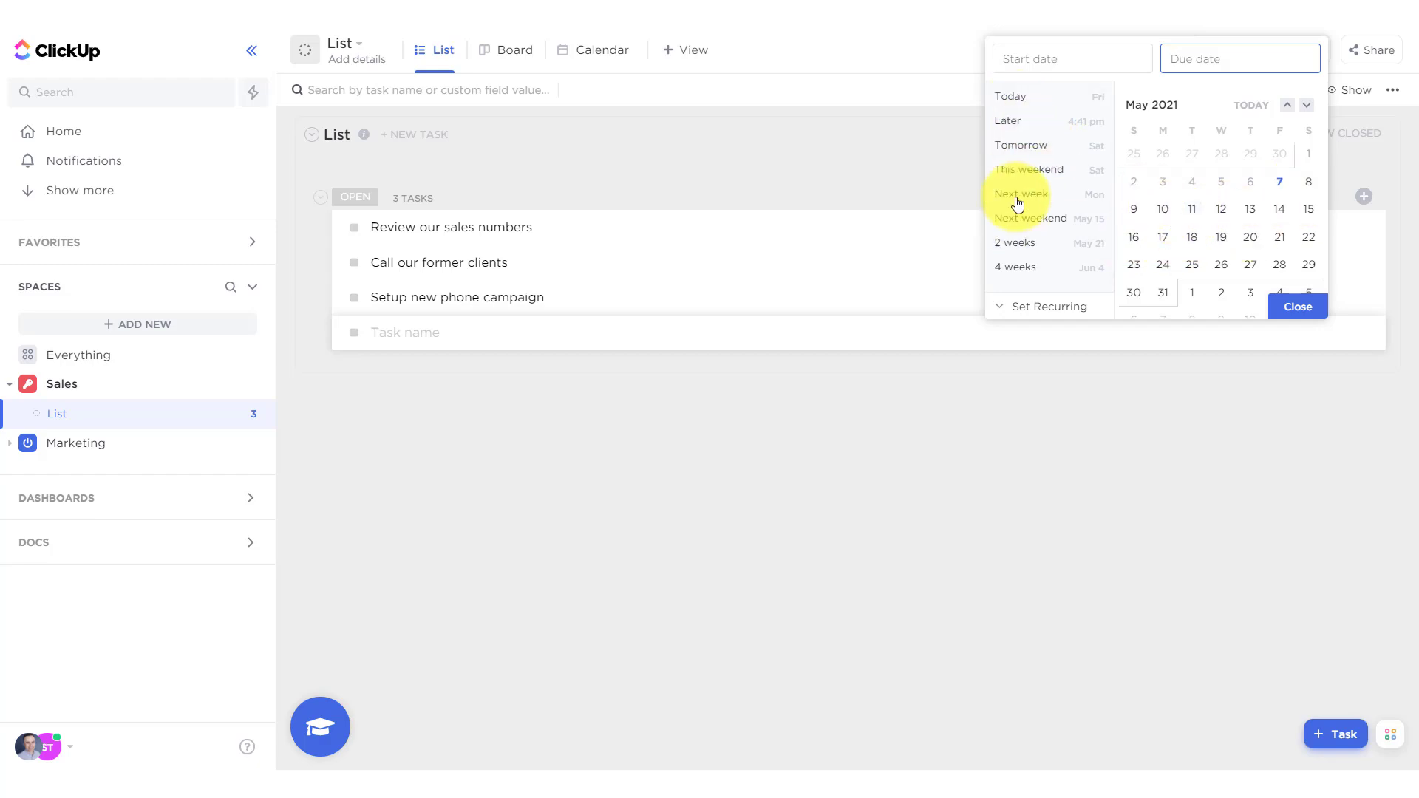
pyautogui.click(1026, 150)
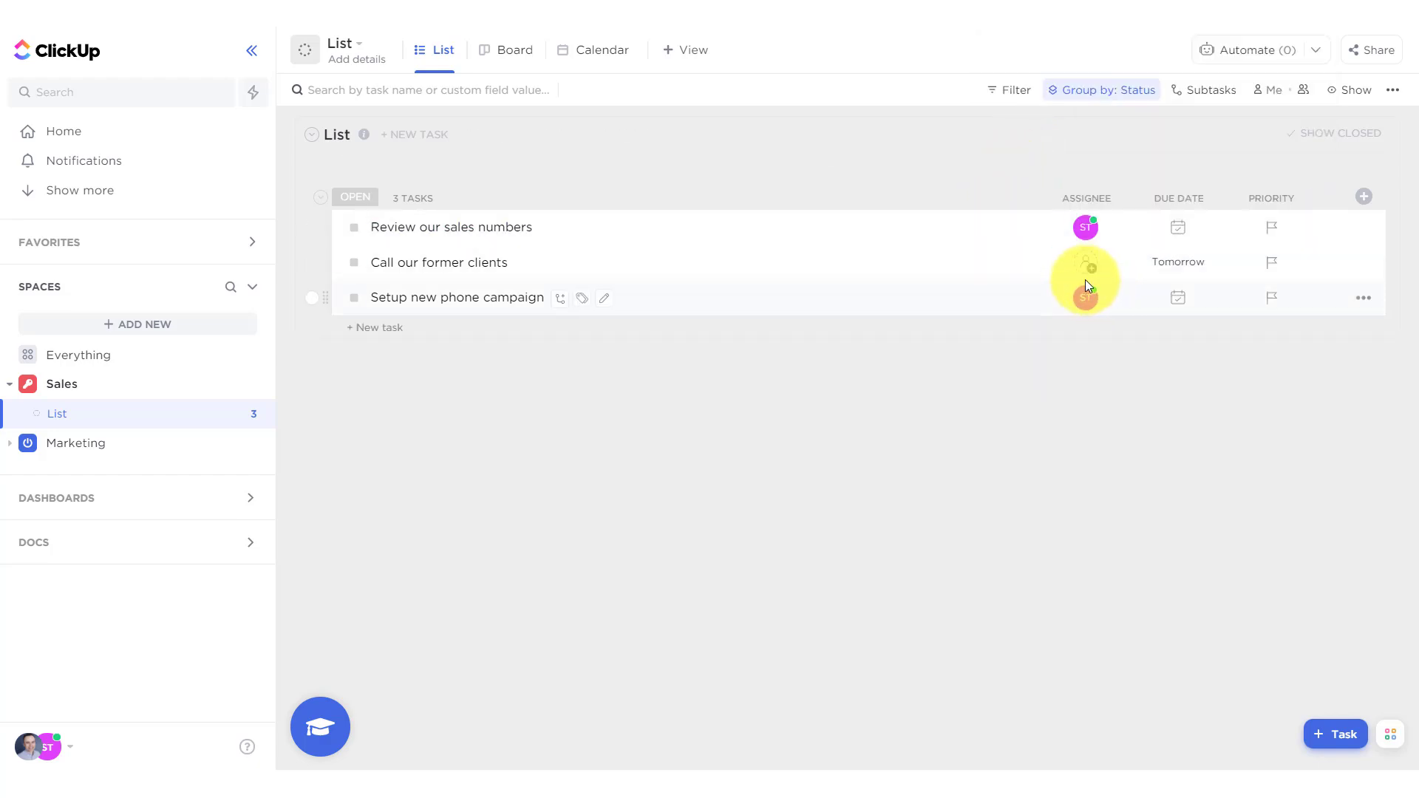
pyautogui.click(1179, 231)
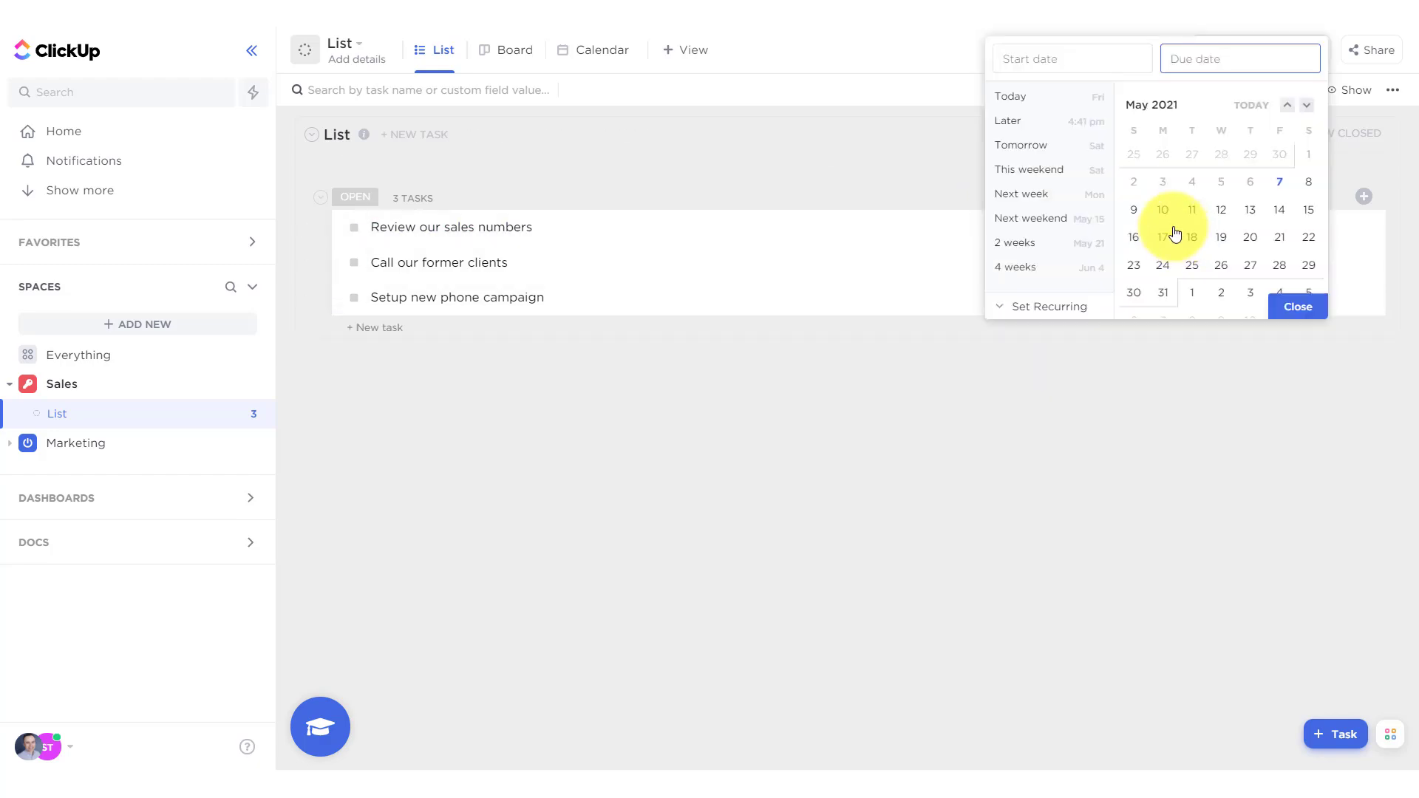
pyautogui.click(1035, 196)
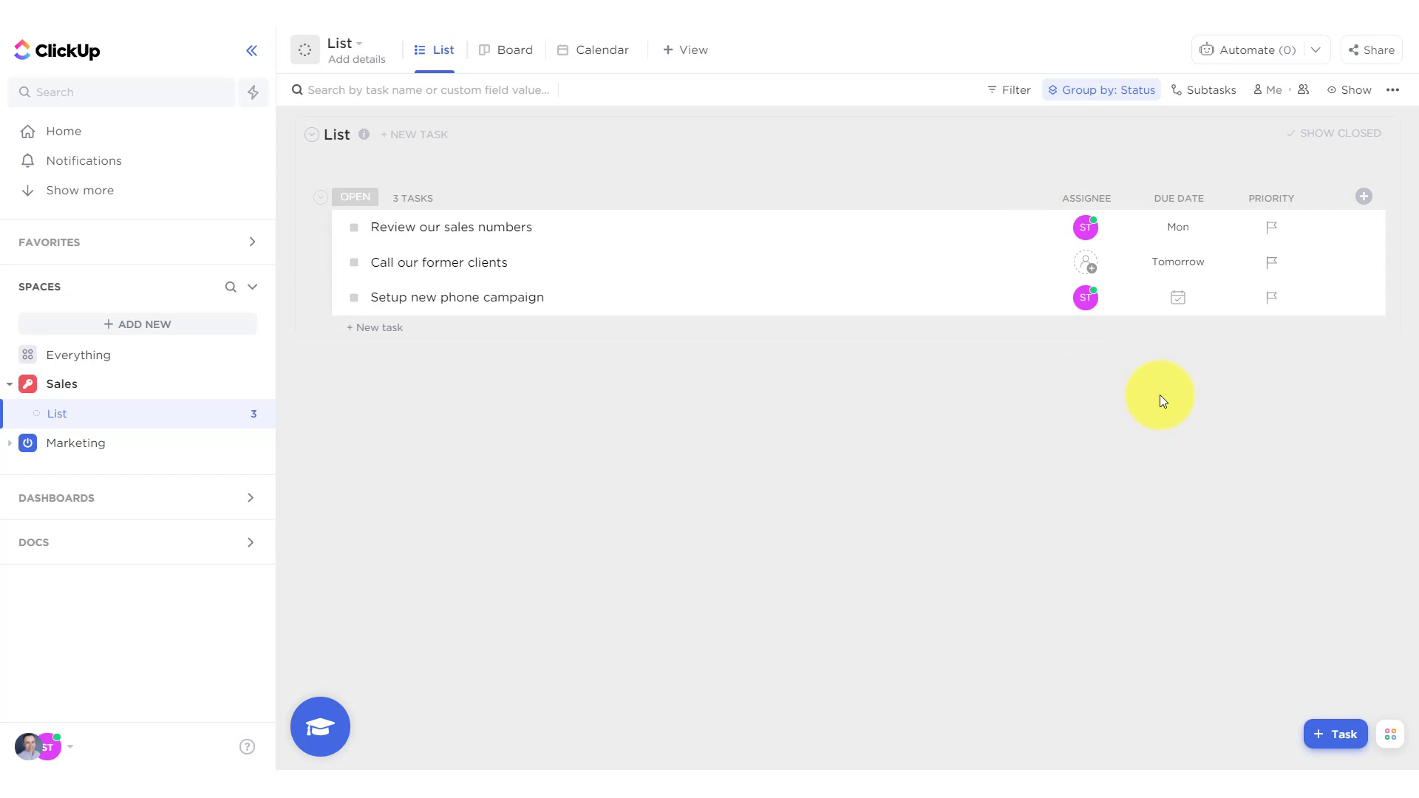
# - Set priorities: Review our sales numbers High, Call our former clients Normal, Setup new phone campaign Low
pyautogui.click(1272, 228)
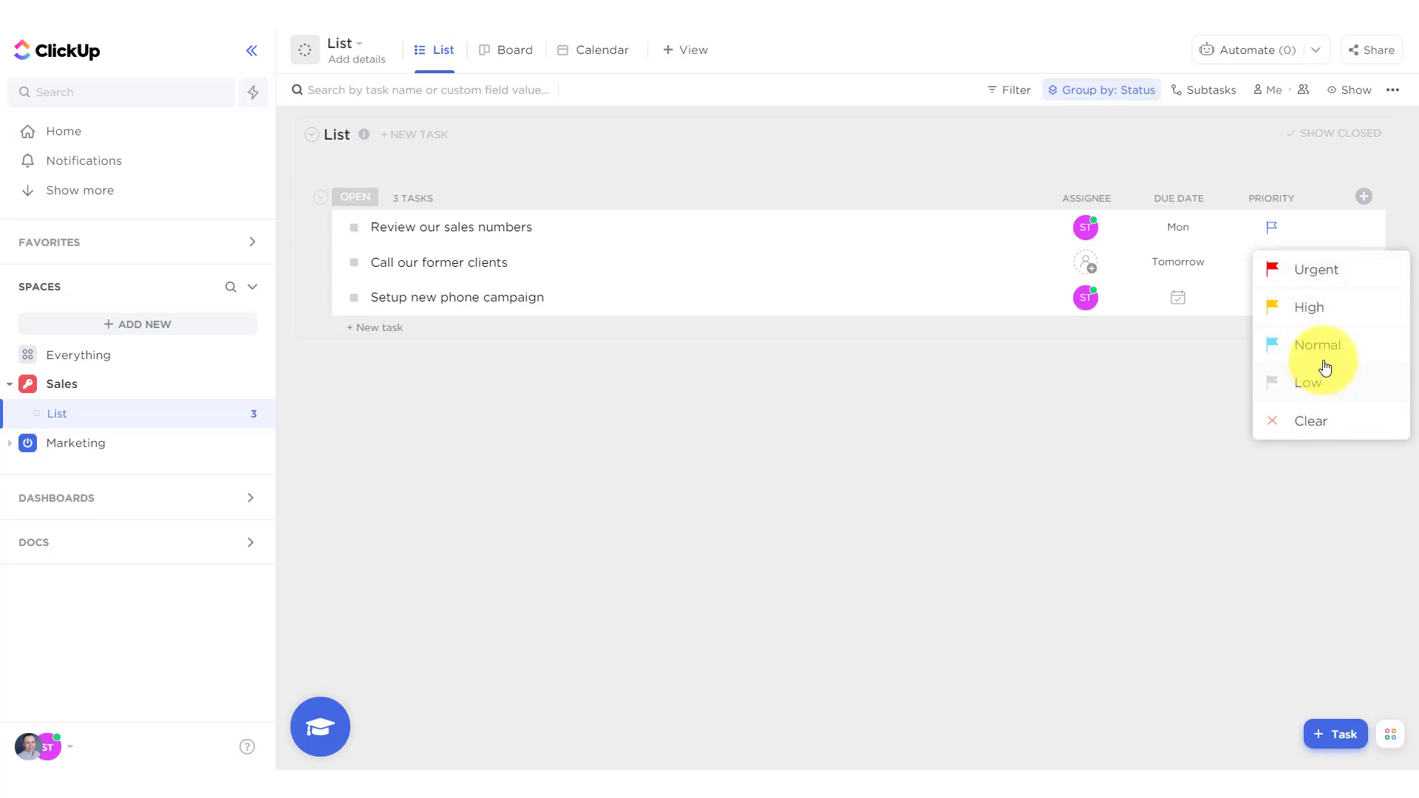
pyautogui.click(1314, 308)
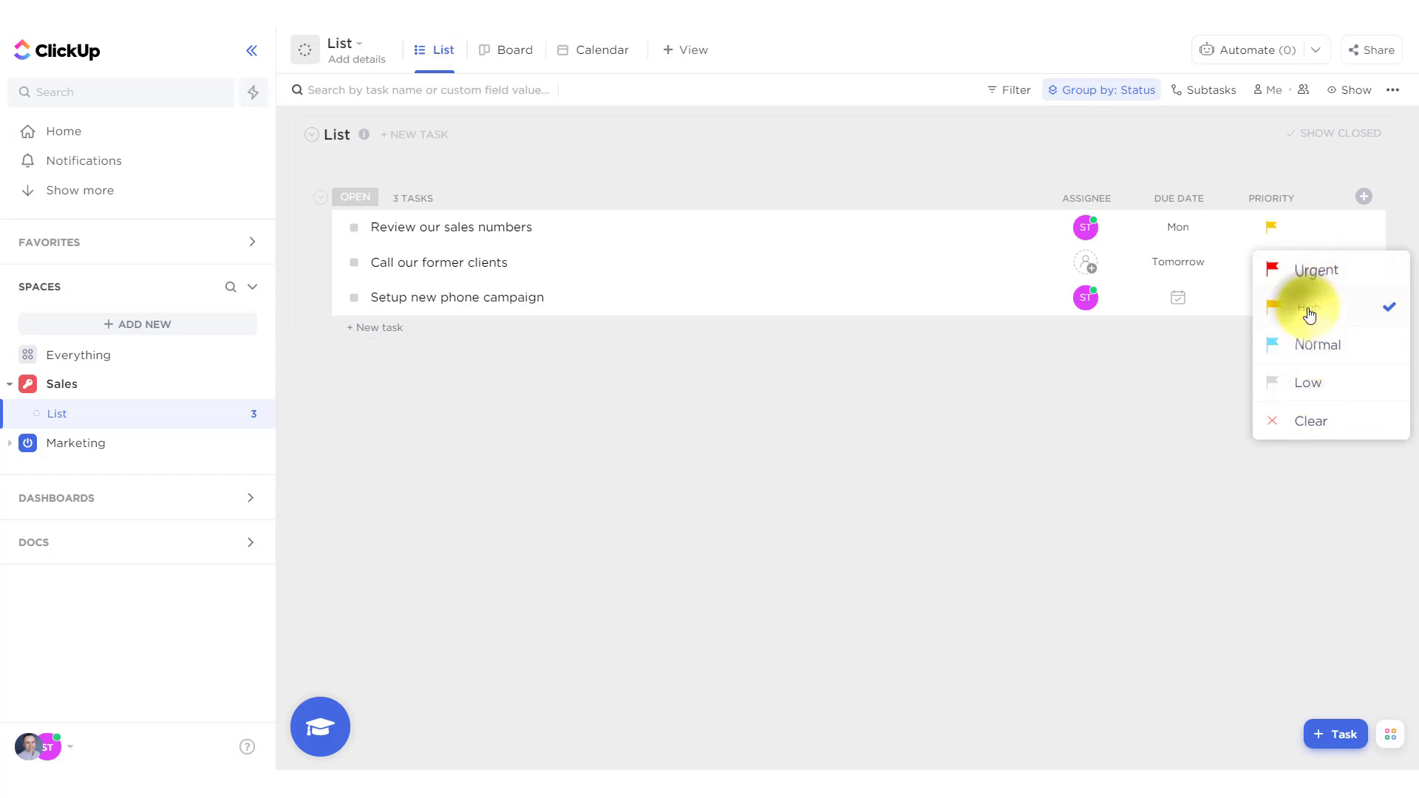
pyautogui.click(1275, 264)
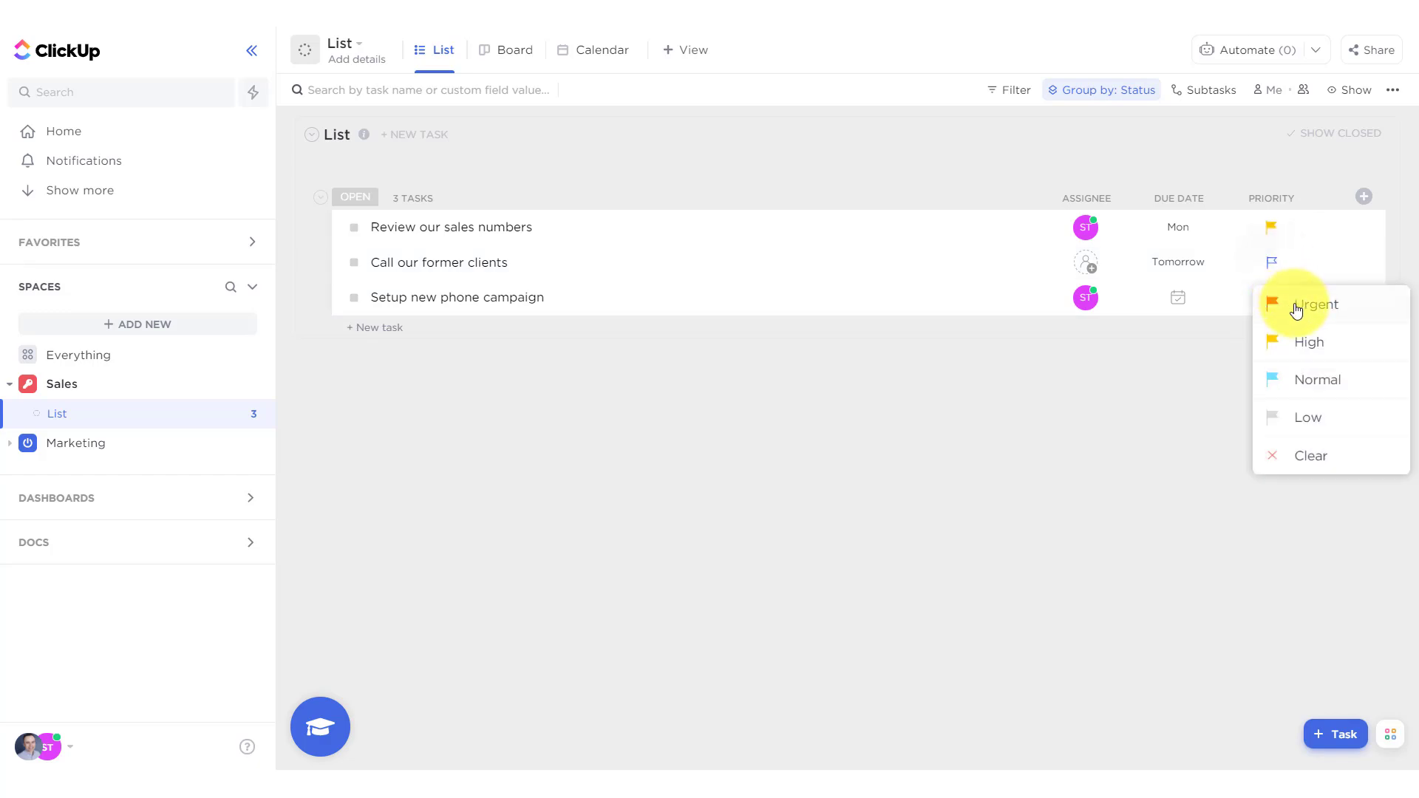
pyautogui.click(1286, 378)
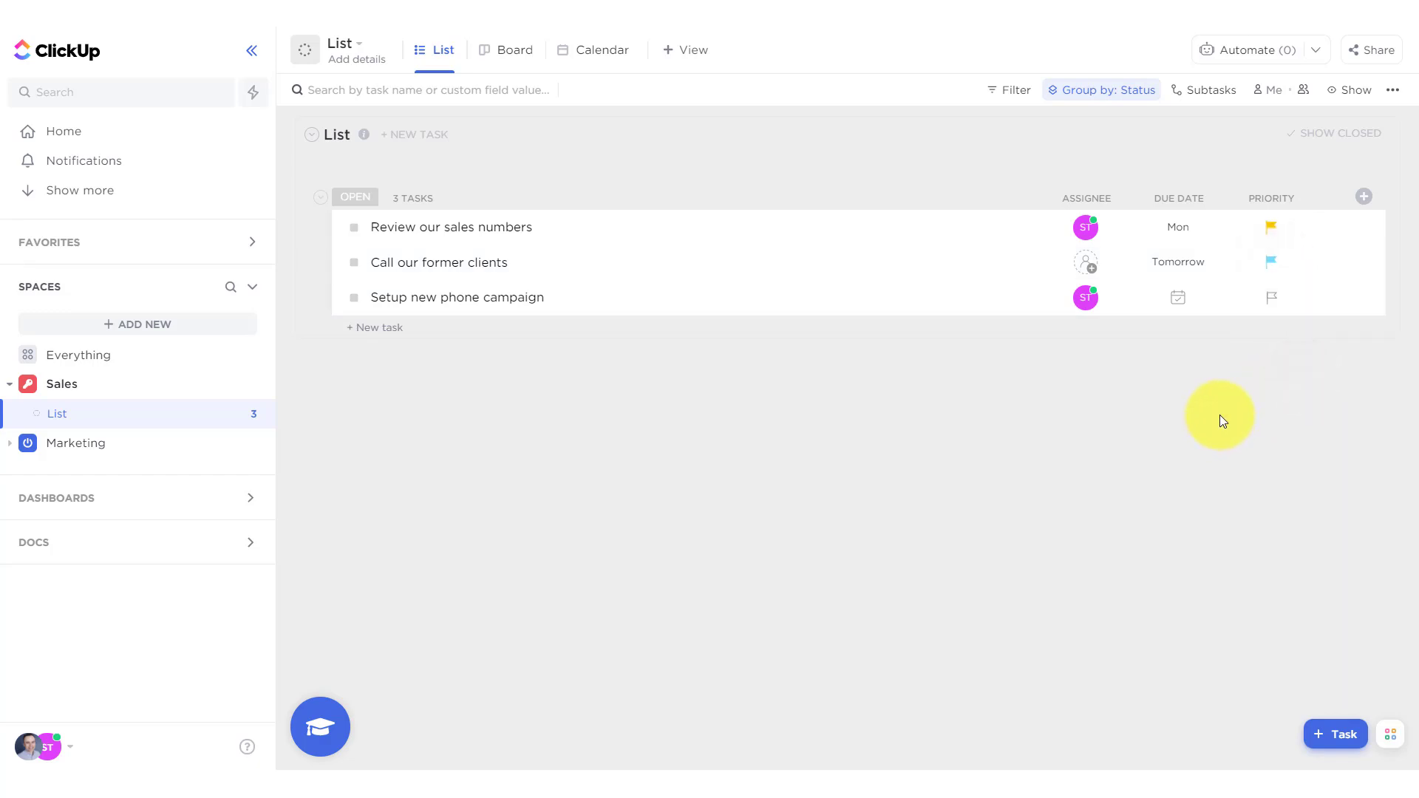
pyautogui.click(1279, 301)
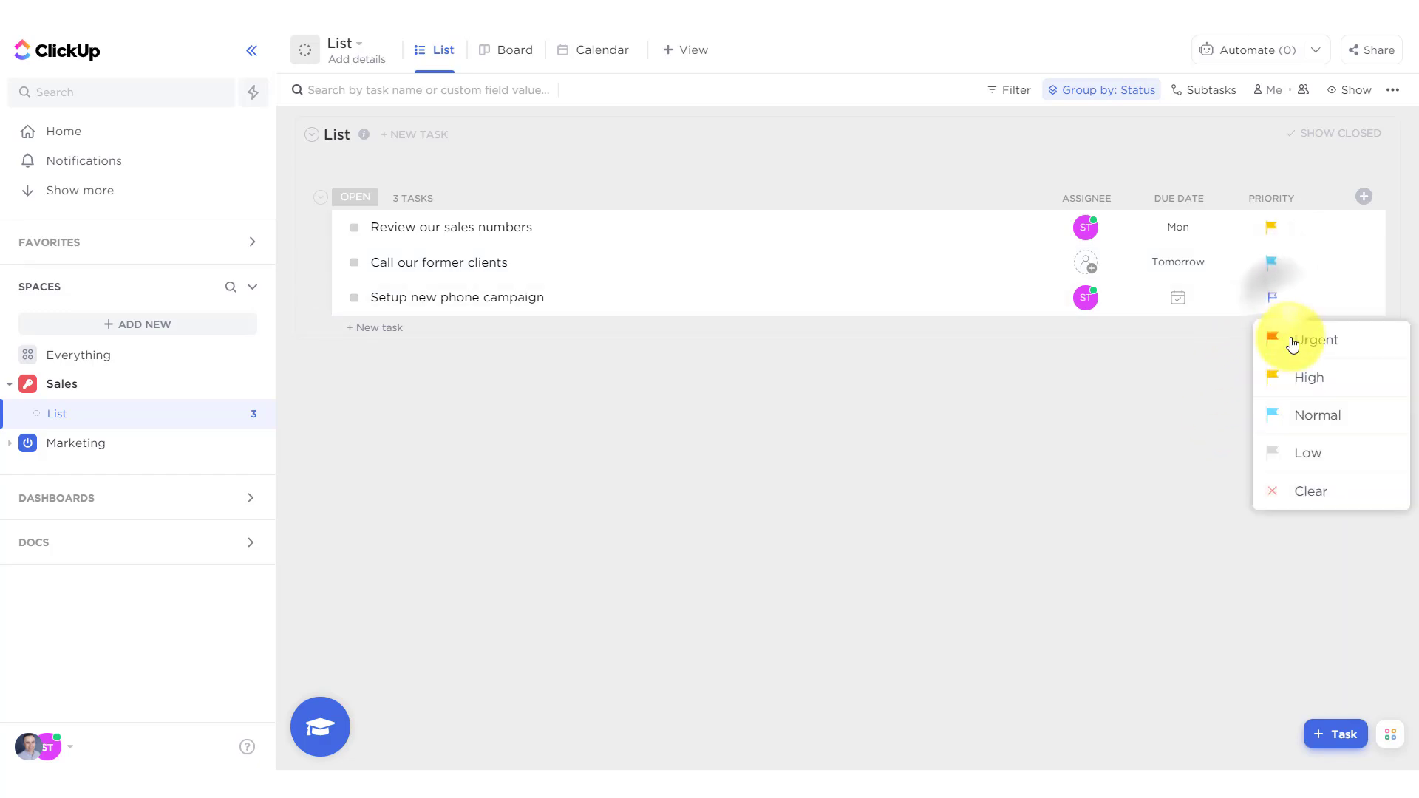
pyautogui.click(1304, 457)
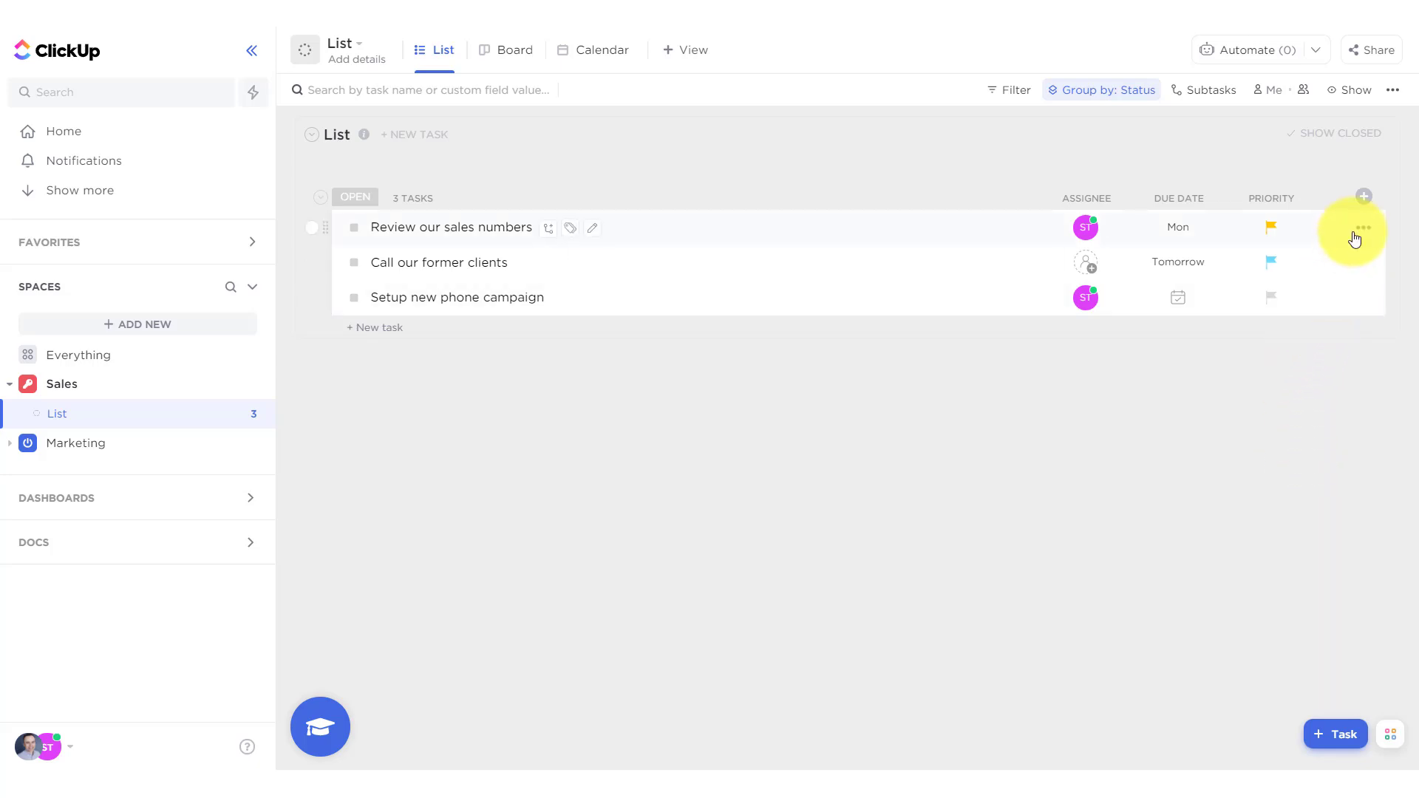
pyautogui.click(1365, 198)
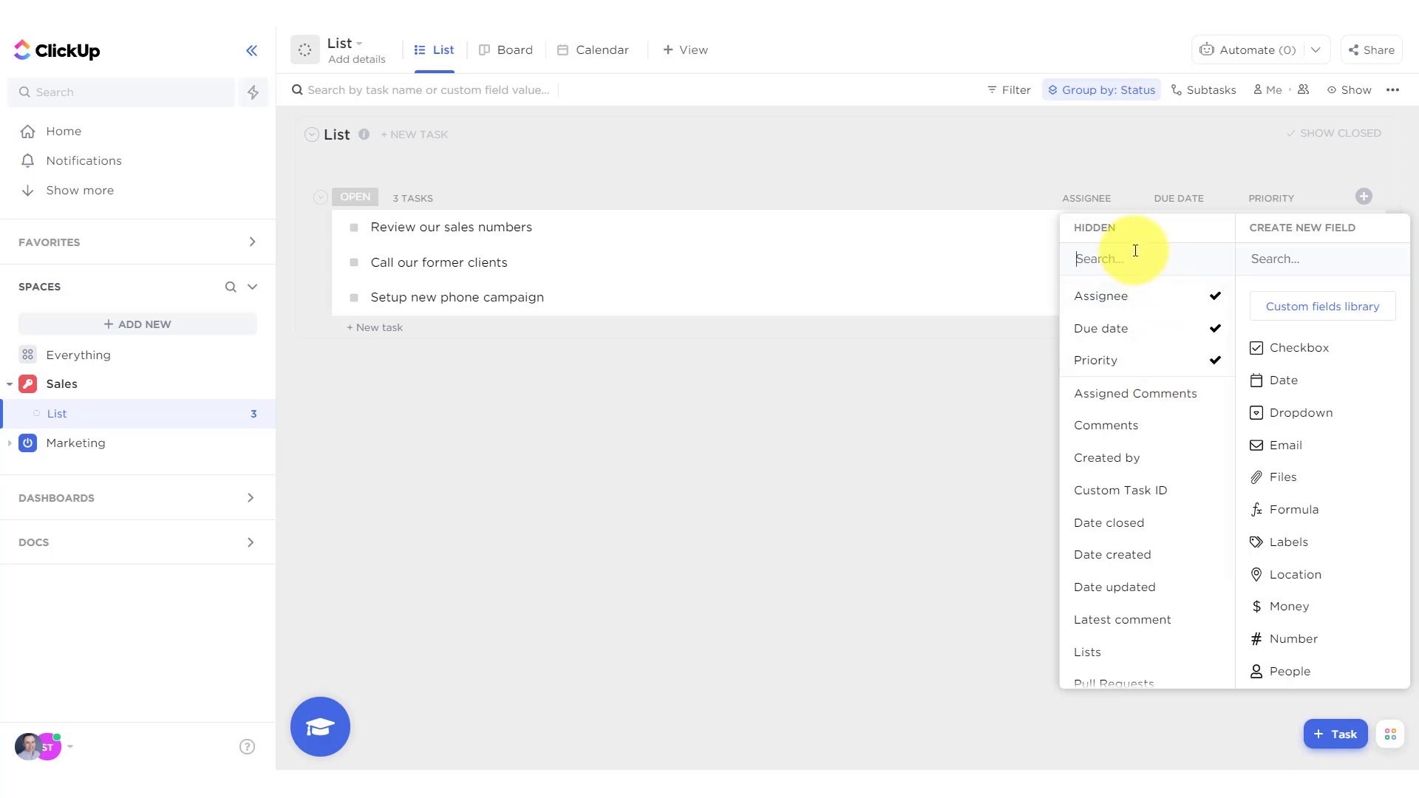
pyautogui.click(1106, 258)
pyautogui.scroll(-2, 1118, 583)
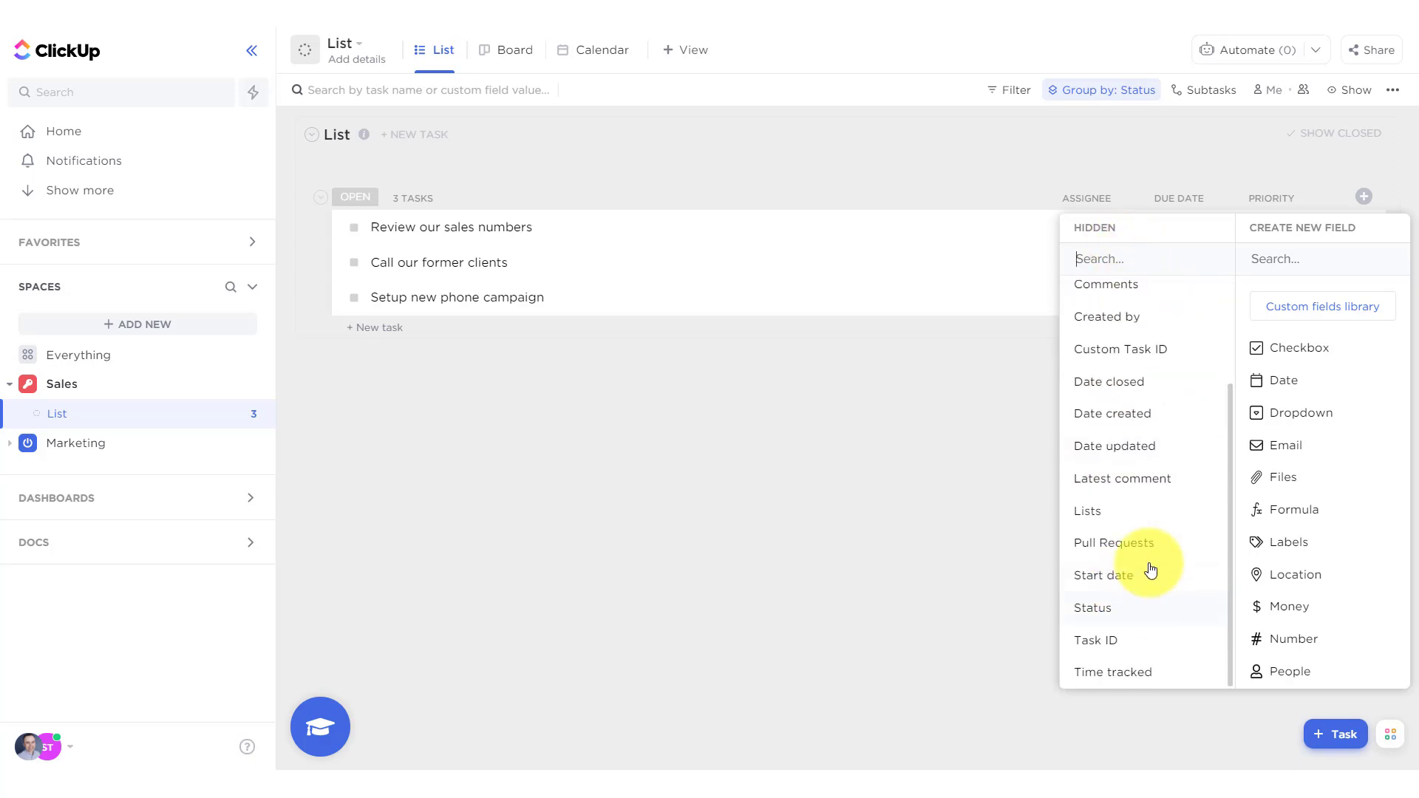
pyautogui.scroll(2, 1149, 587)
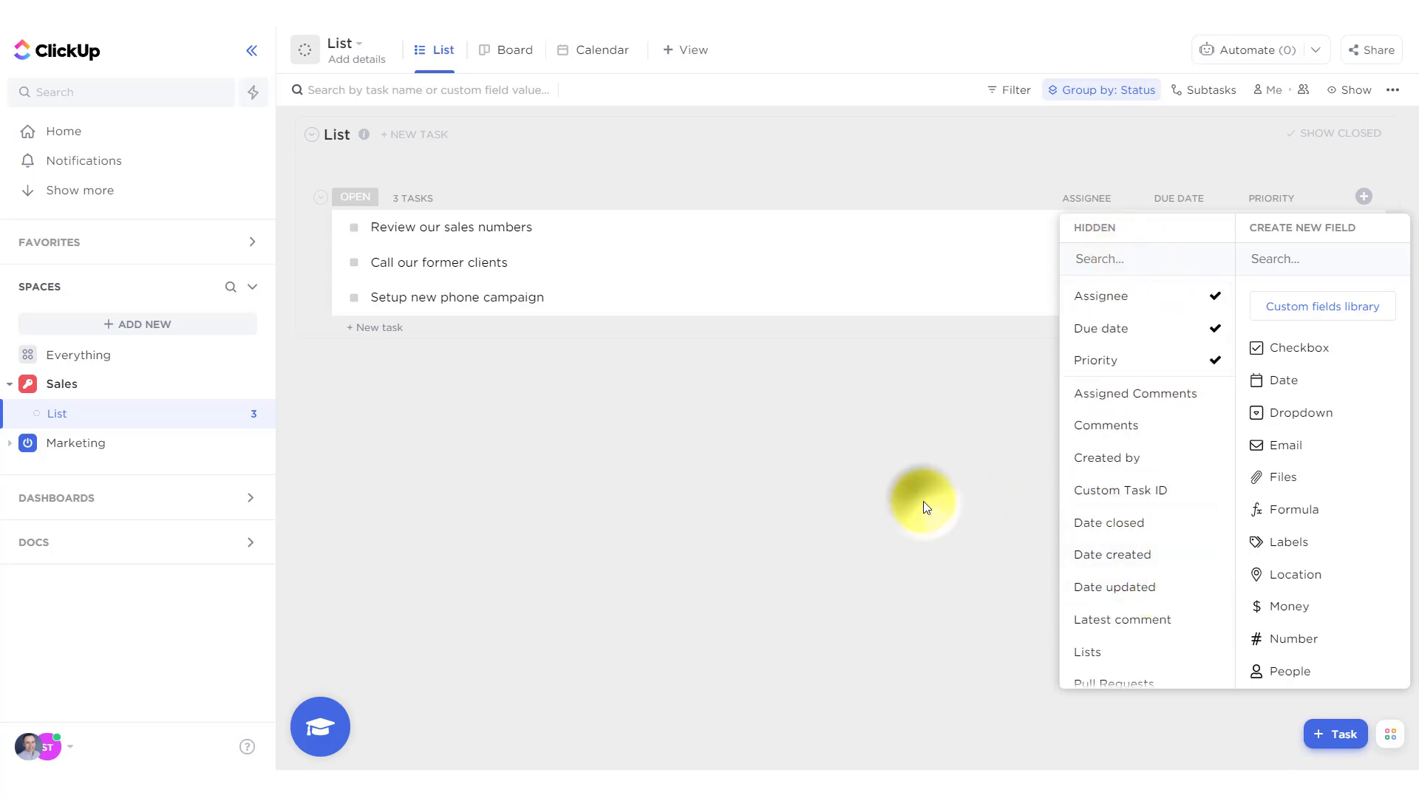
pyautogui.click(925, 502)
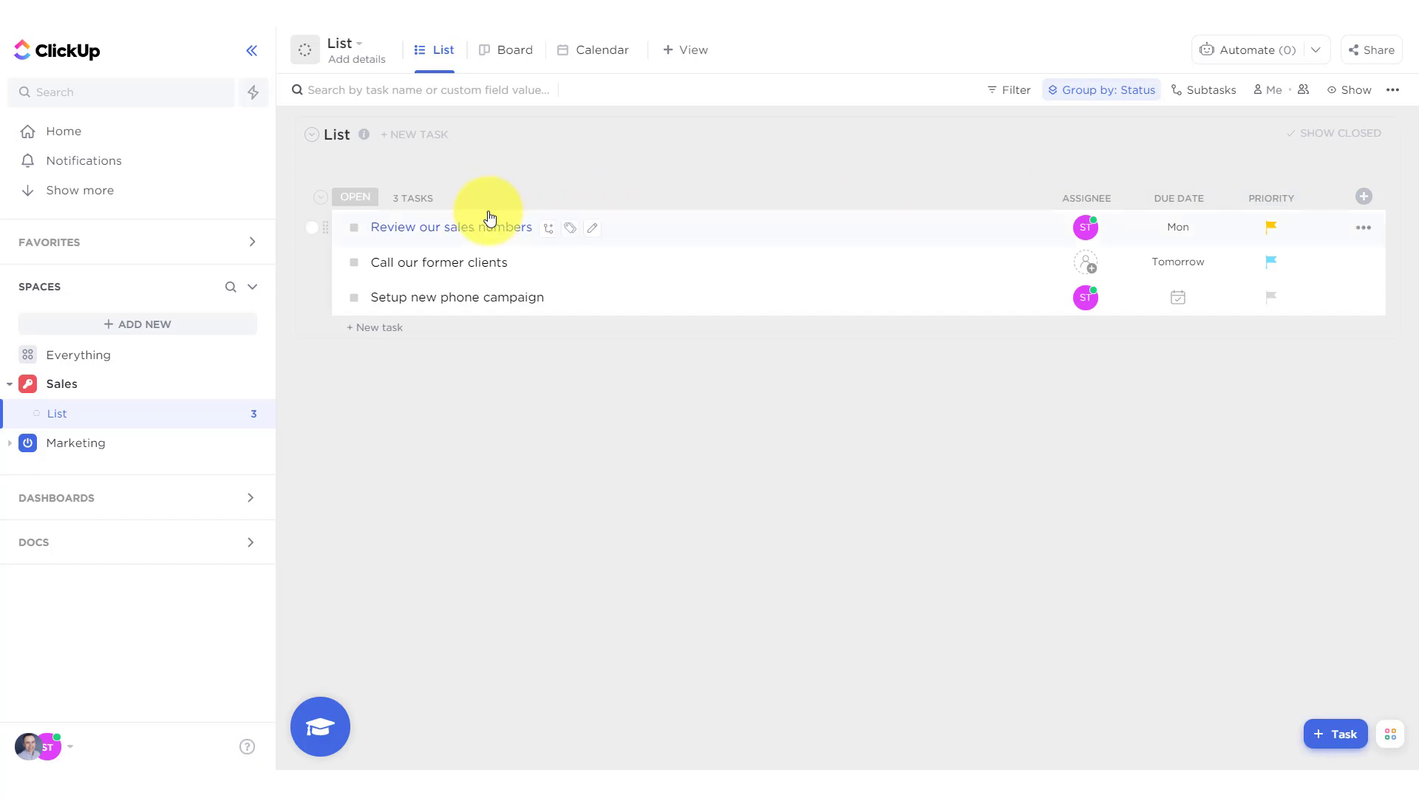
# - Open the 'Review our sales numbers' task and look through its details and activity
pyautogui.click(437, 230)
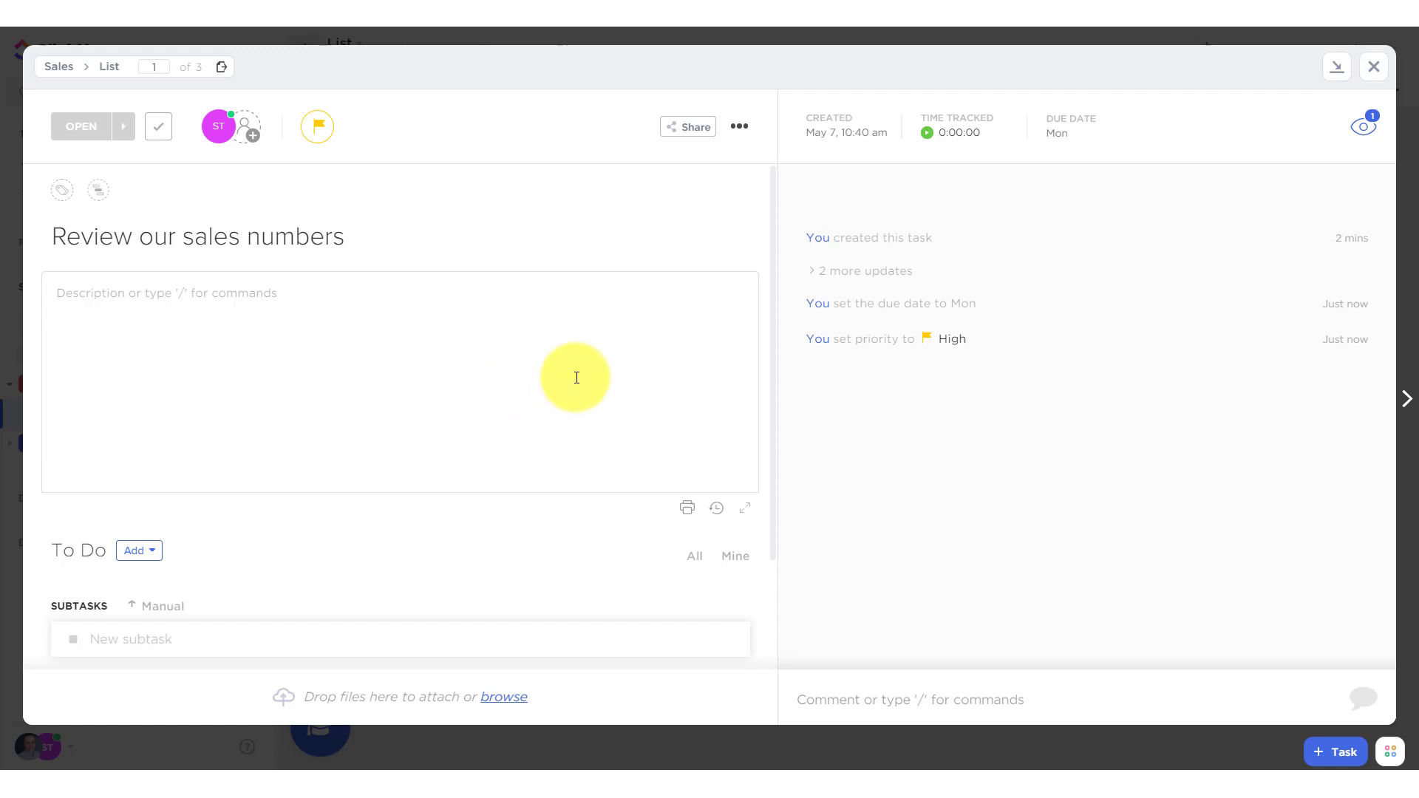
pyautogui.scroll(-2, 577, 377)
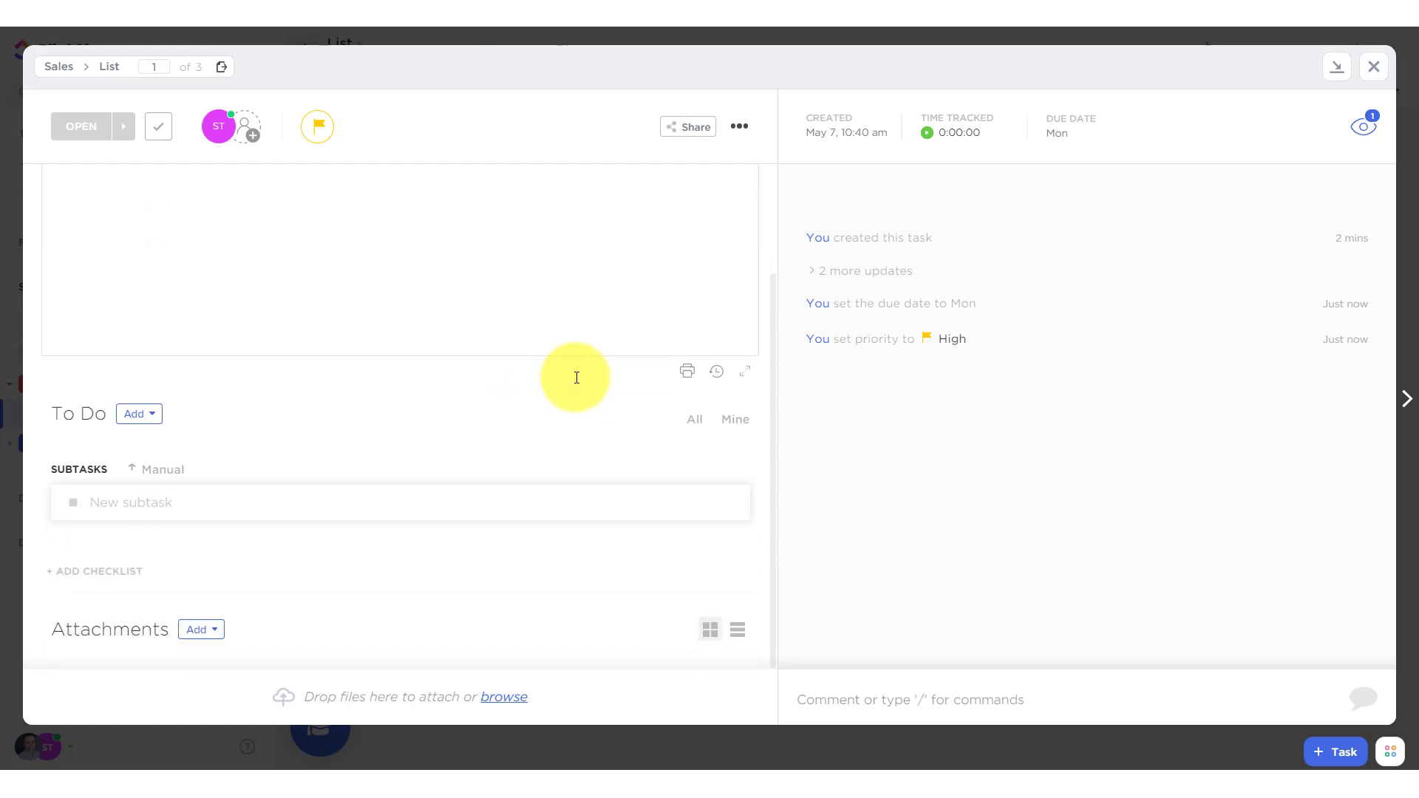
pyautogui.scroll(2, 563, 377)
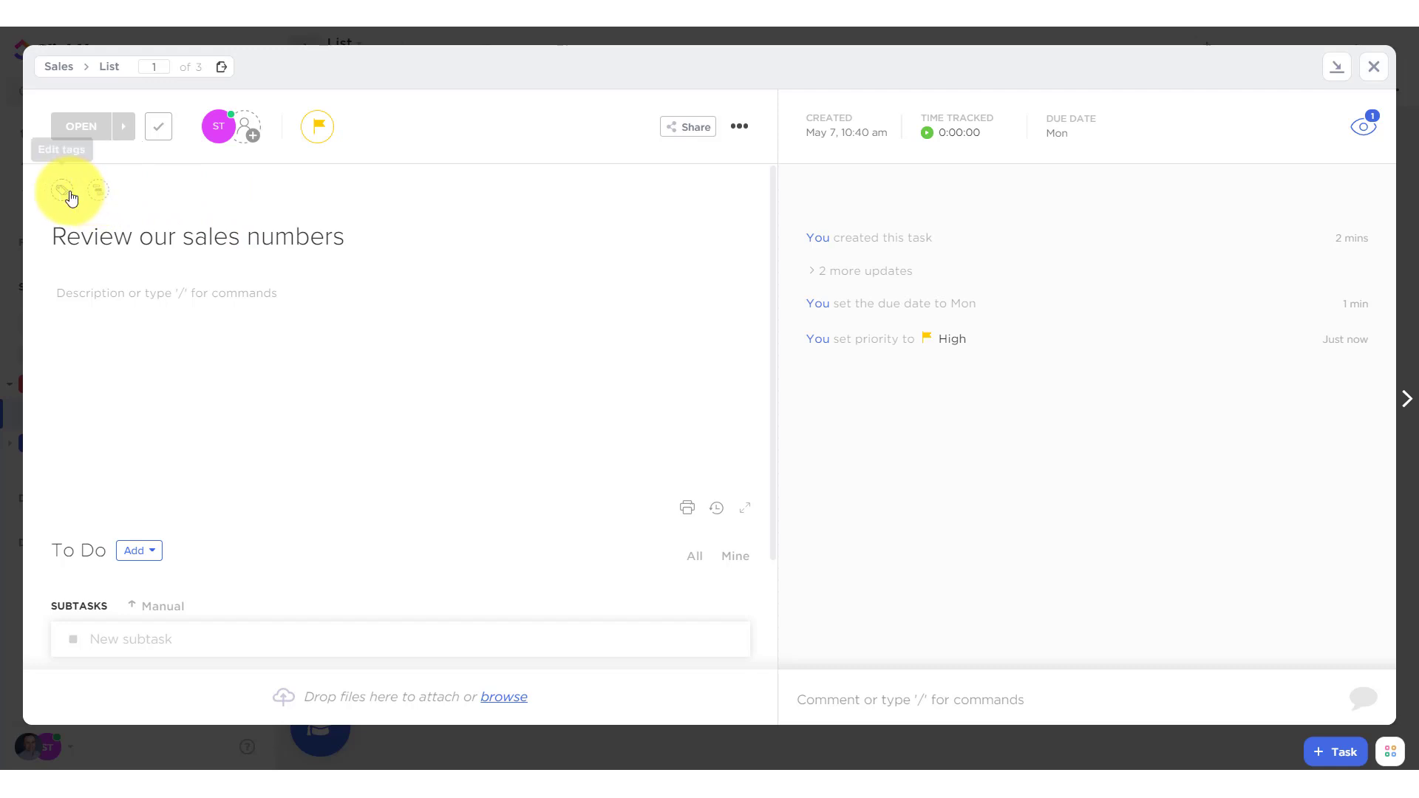
pyautogui.scroll(-2, 389, 343)
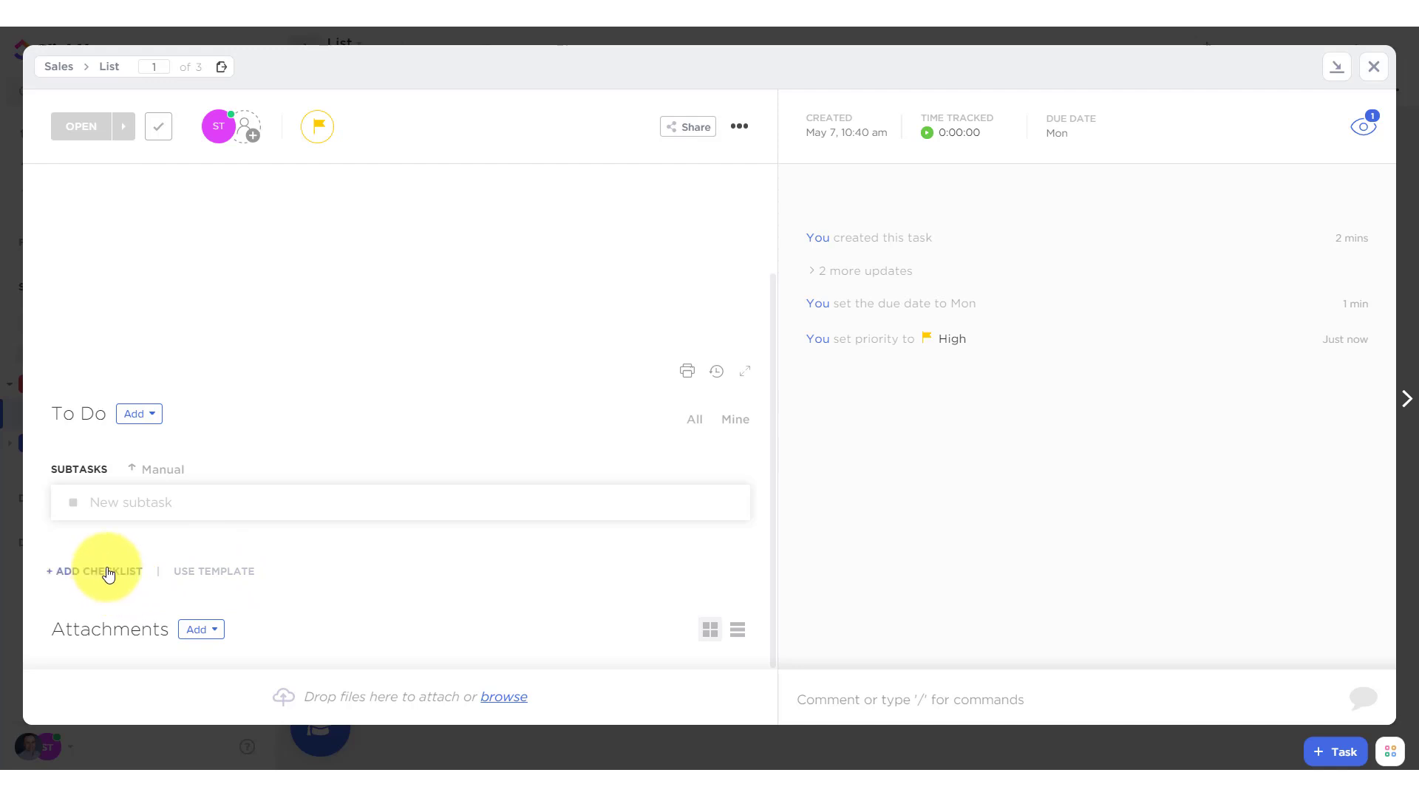
pyautogui.scroll(2, 290, 547)
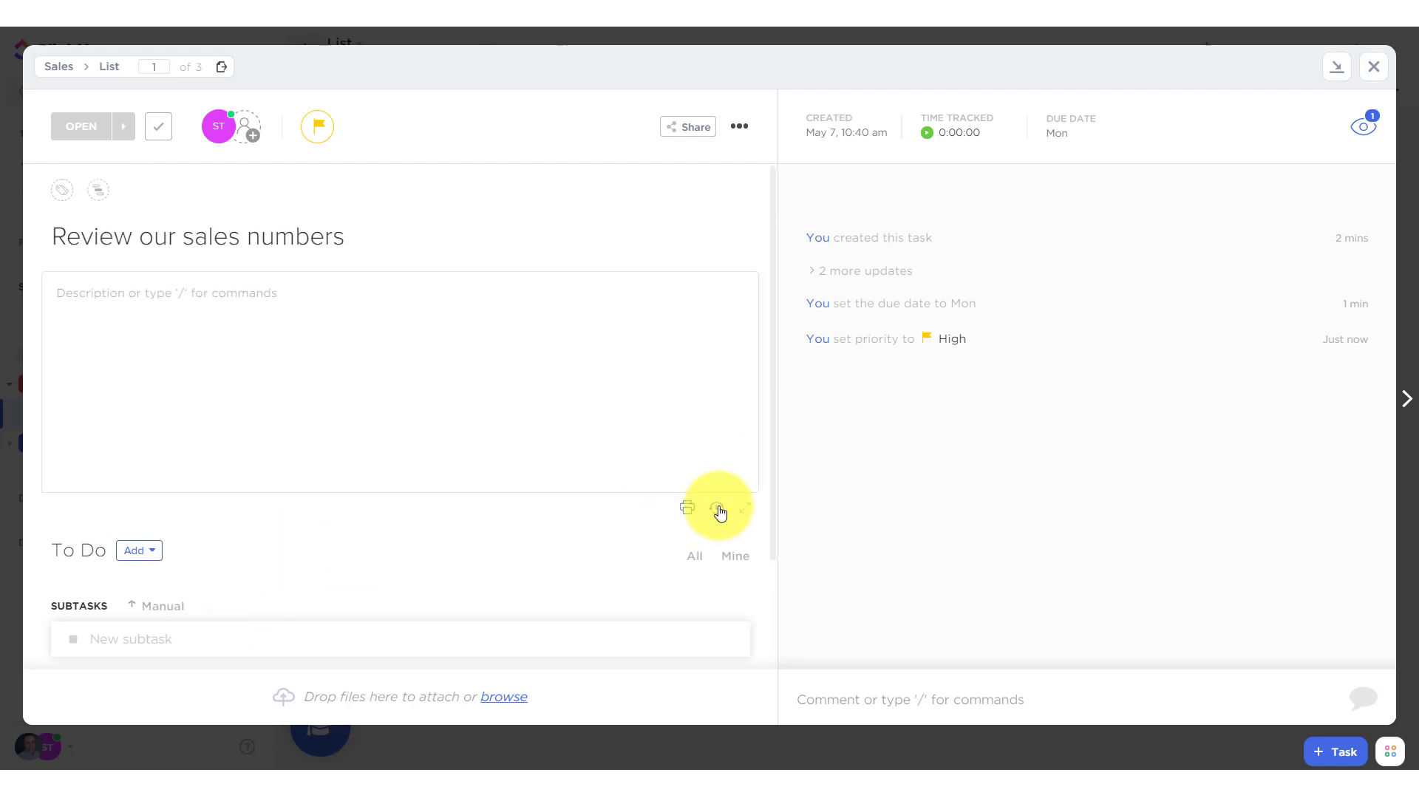
pyautogui.scroll(-2, 636, 458)
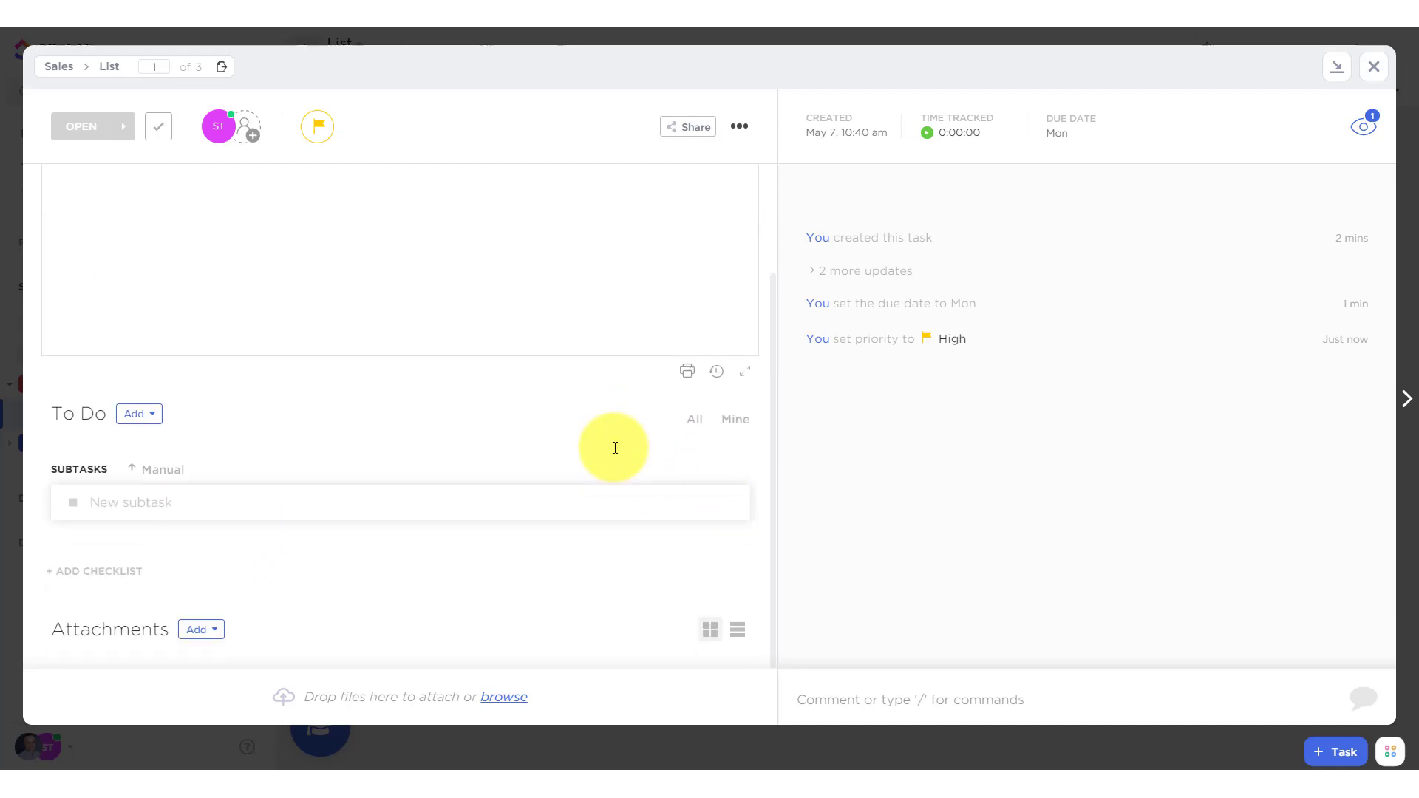
pyautogui.scroll(2, 615, 448)
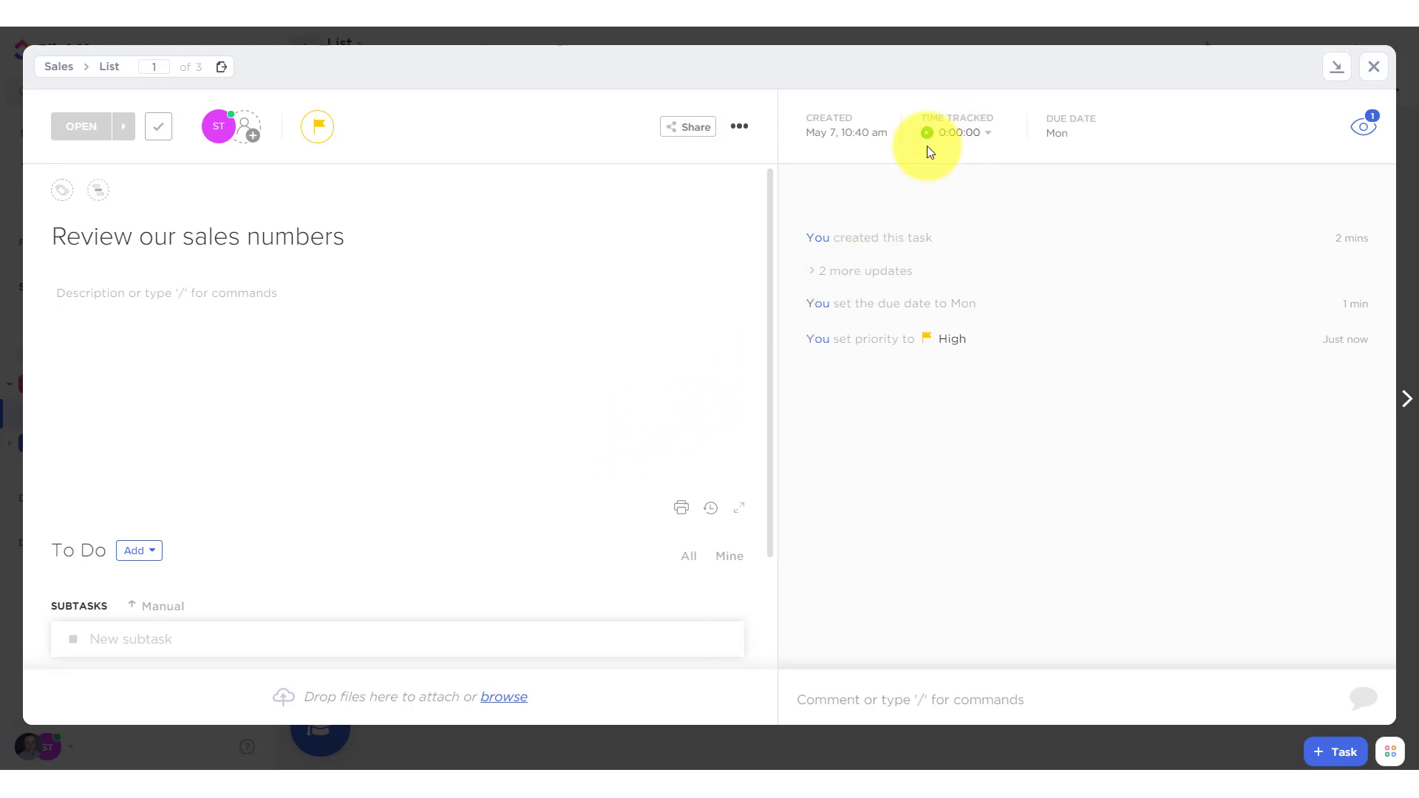
# - Start a timer on Review our sales numbers, dismissing the Toggl sync prompt along the way
pyautogui.click(960, 133)
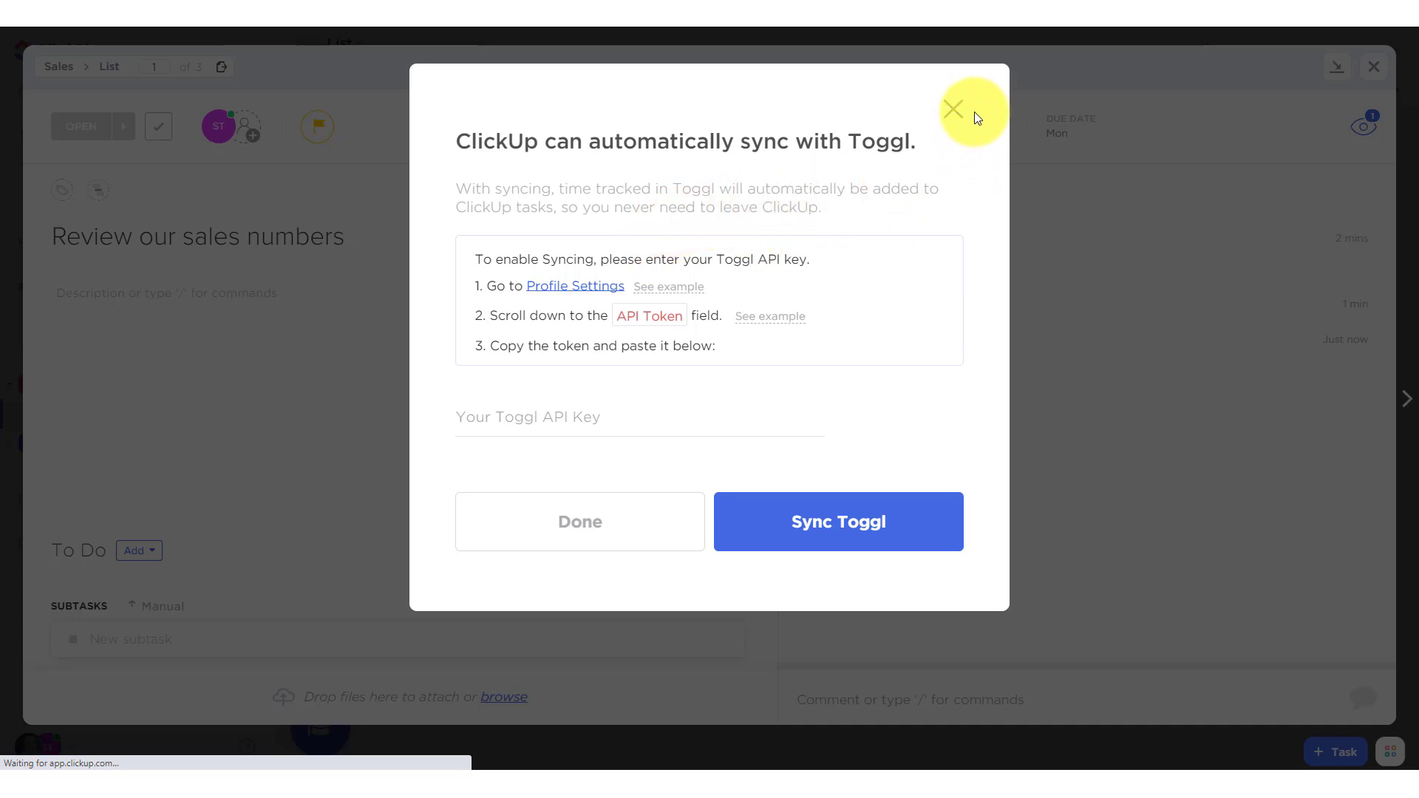
pyautogui.click(954, 111)
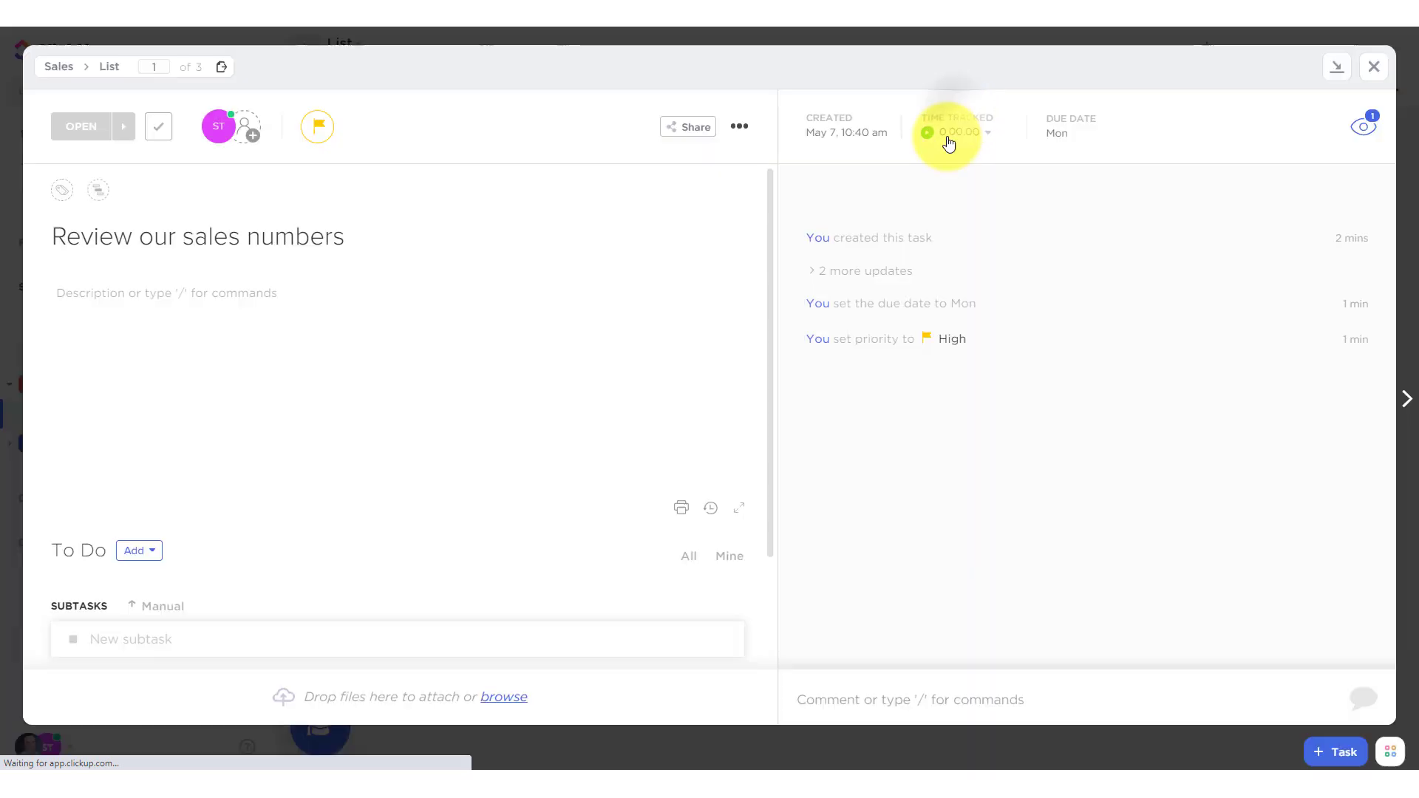
pyautogui.click(928, 135)
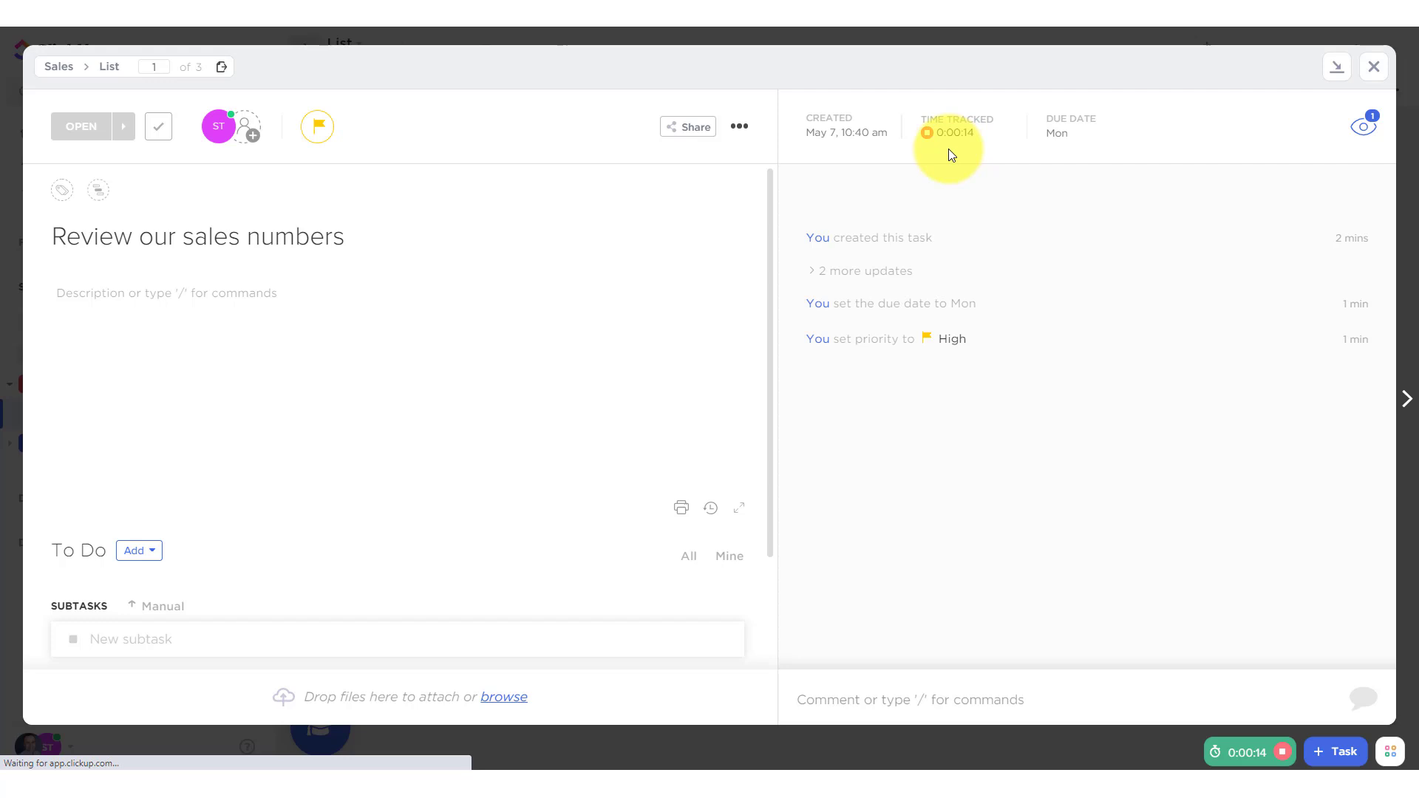
# - Change Review our sales numbers from Open to In Progress and close the task
pyautogui.click(80, 131)
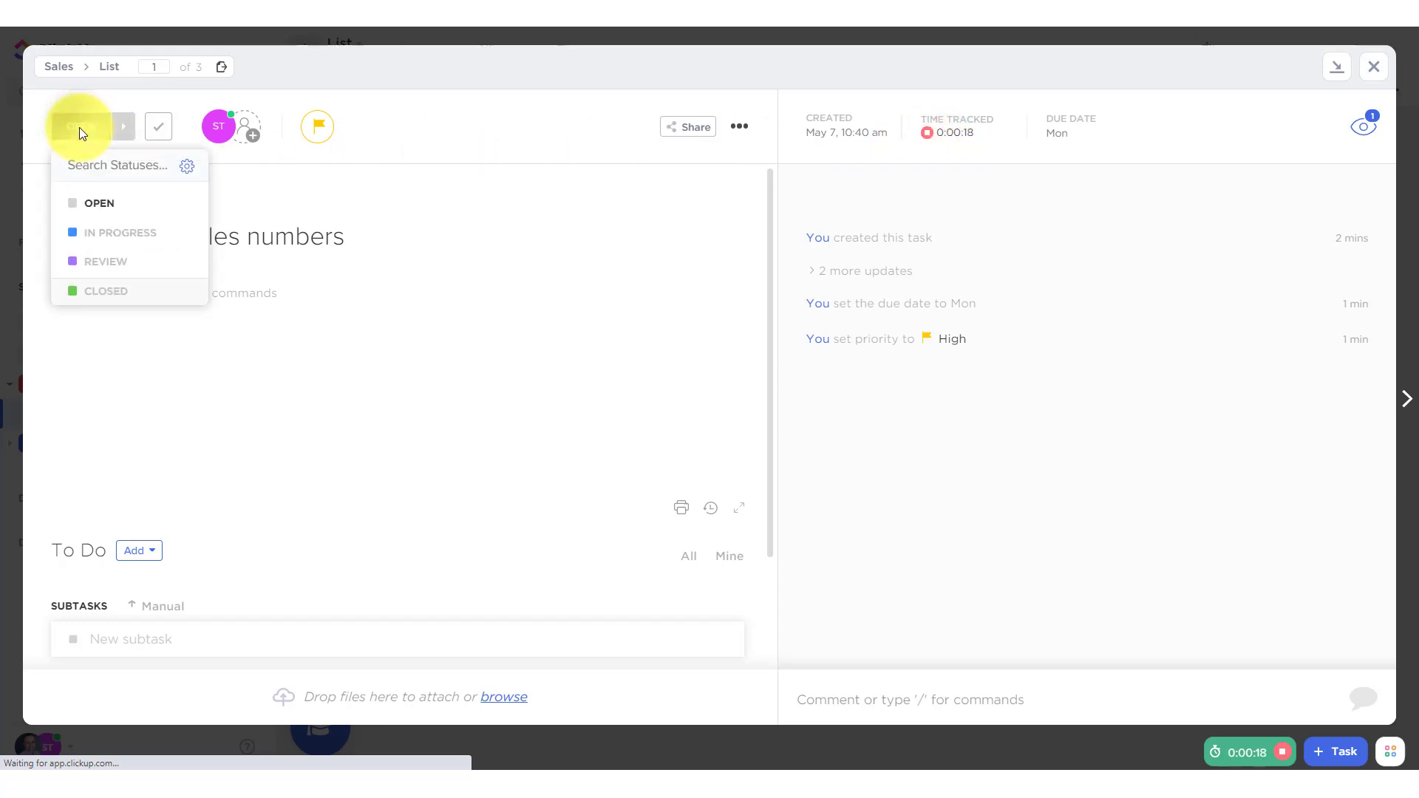
pyautogui.click(104, 233)
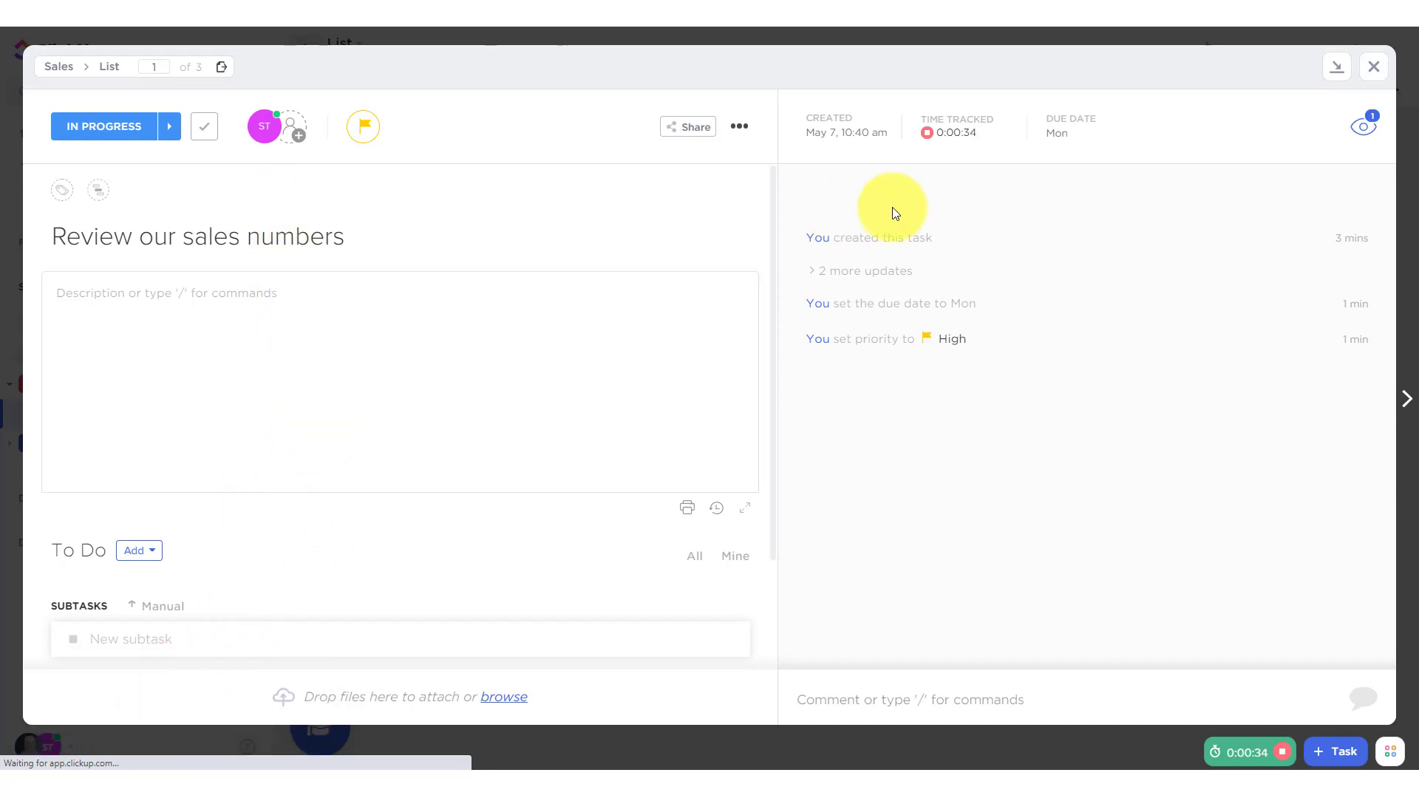
pyautogui.click(1374, 68)
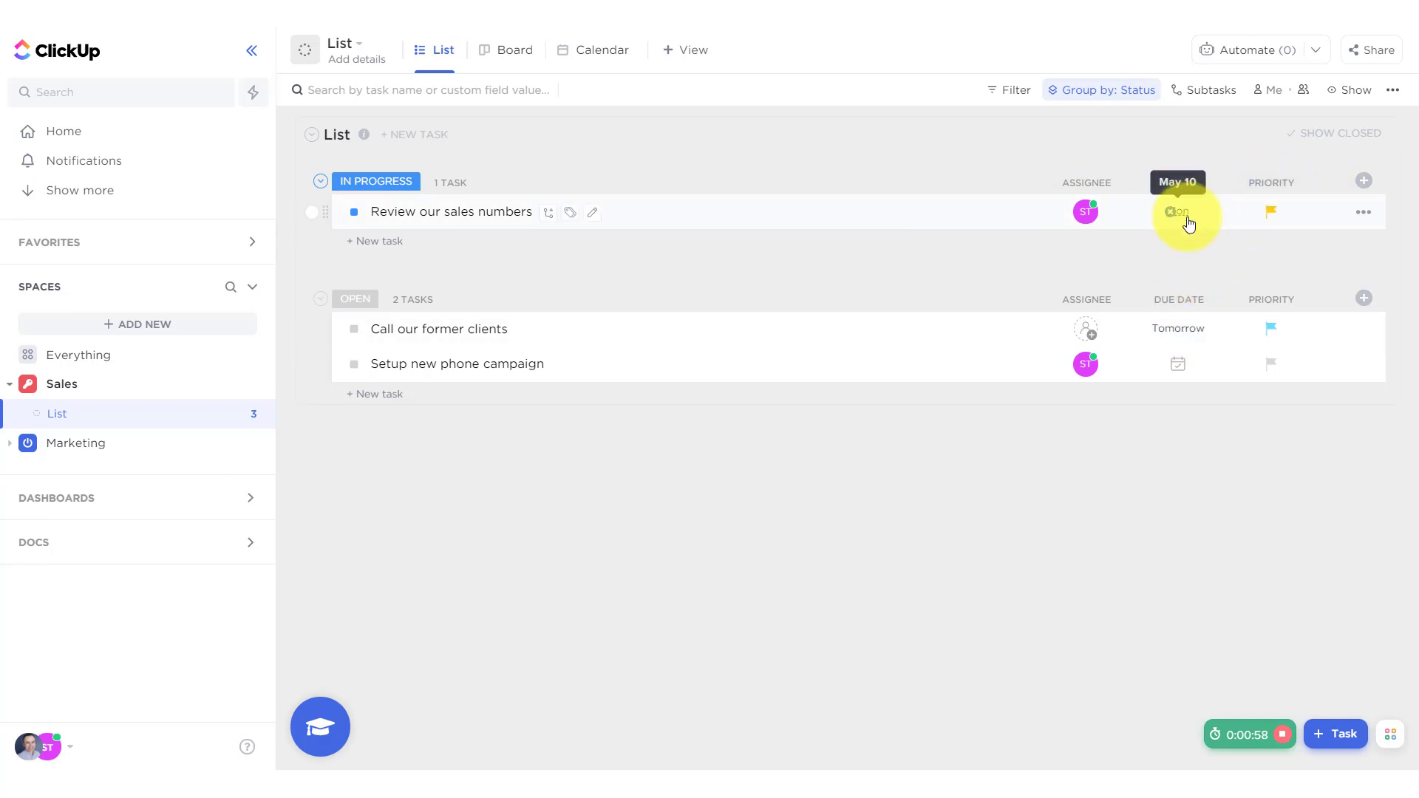
# - Advance Setup new phone campaign through In Progress to Review status, then close it
pyautogui.click(321, 182)
pyautogui.click(320, 182)
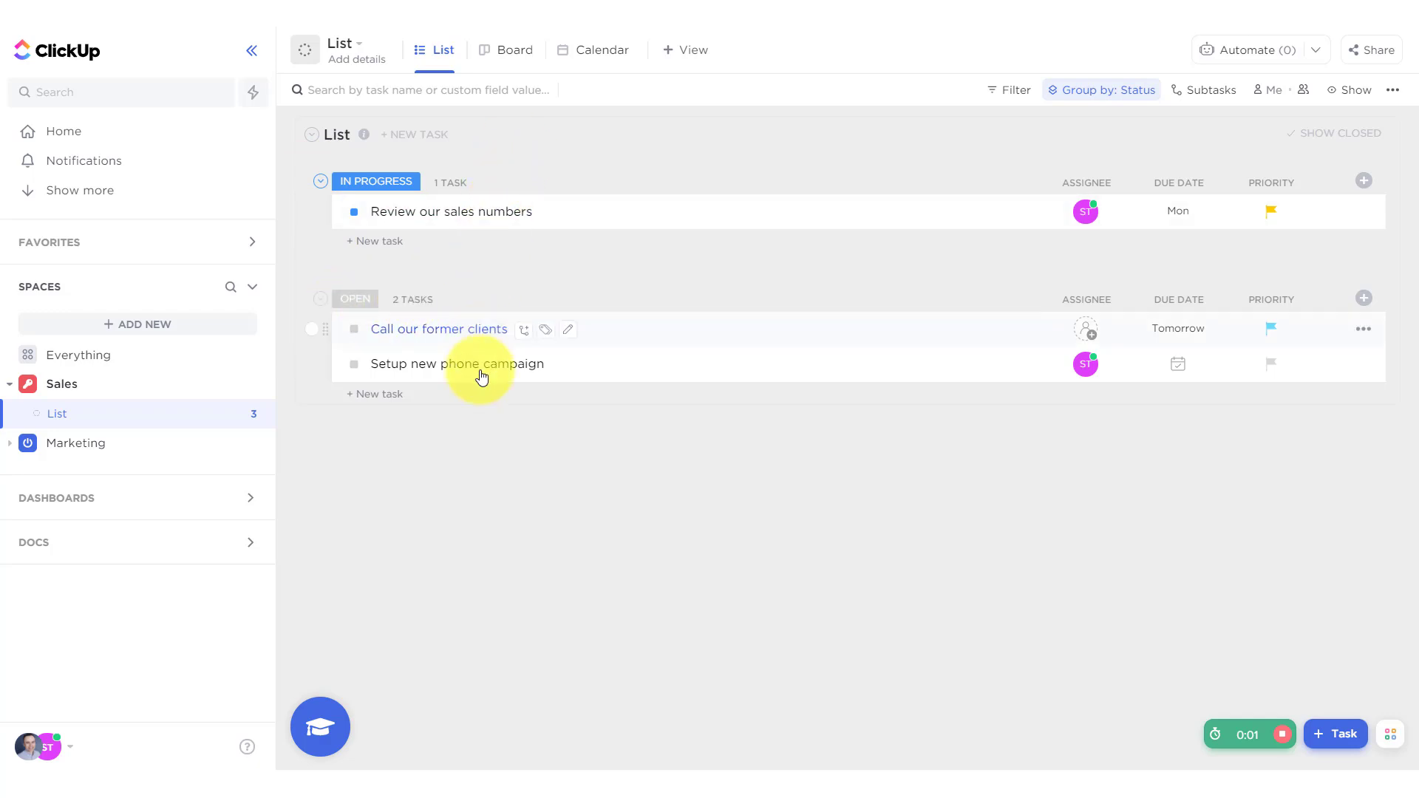
pyautogui.click(411, 365)
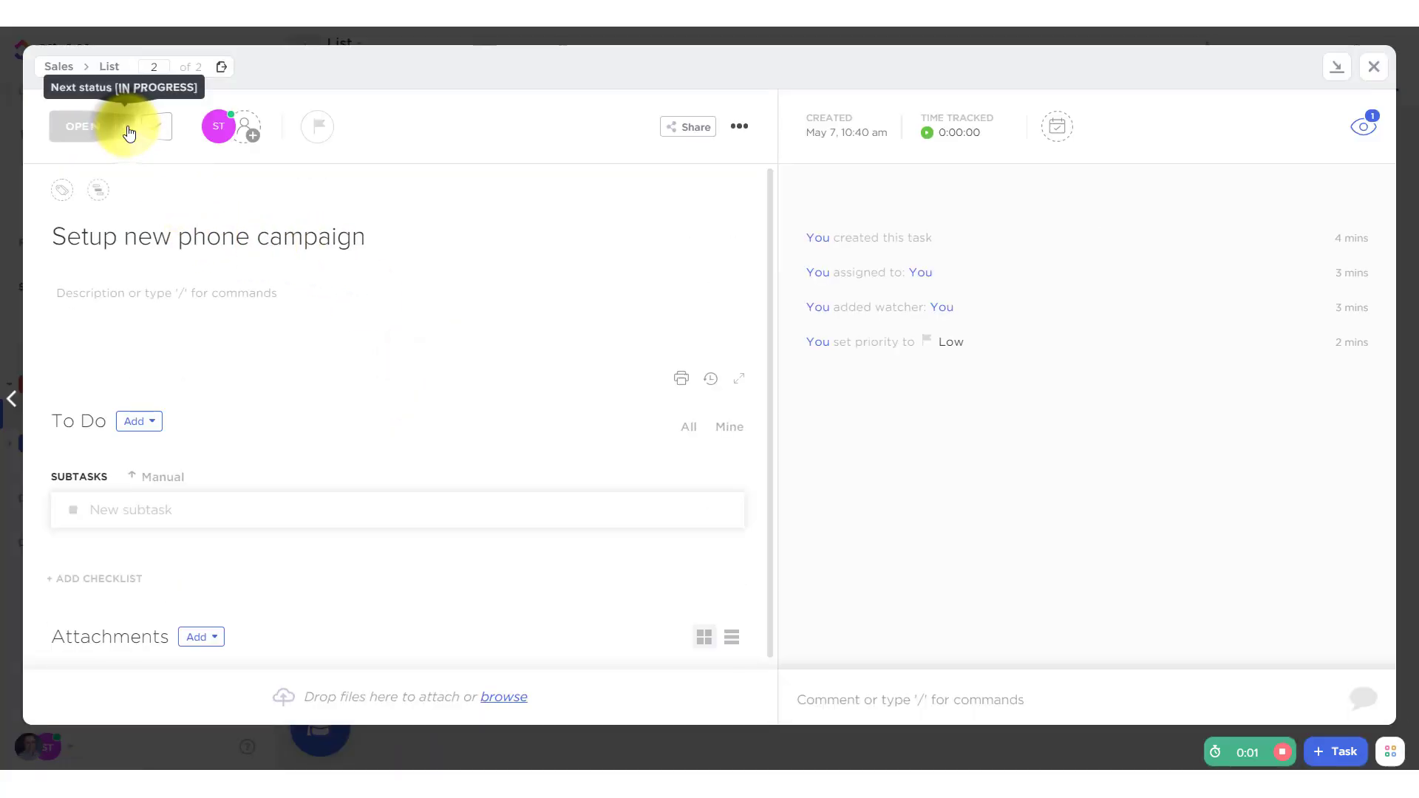
pyautogui.click(127, 129)
pyautogui.click(170, 135)
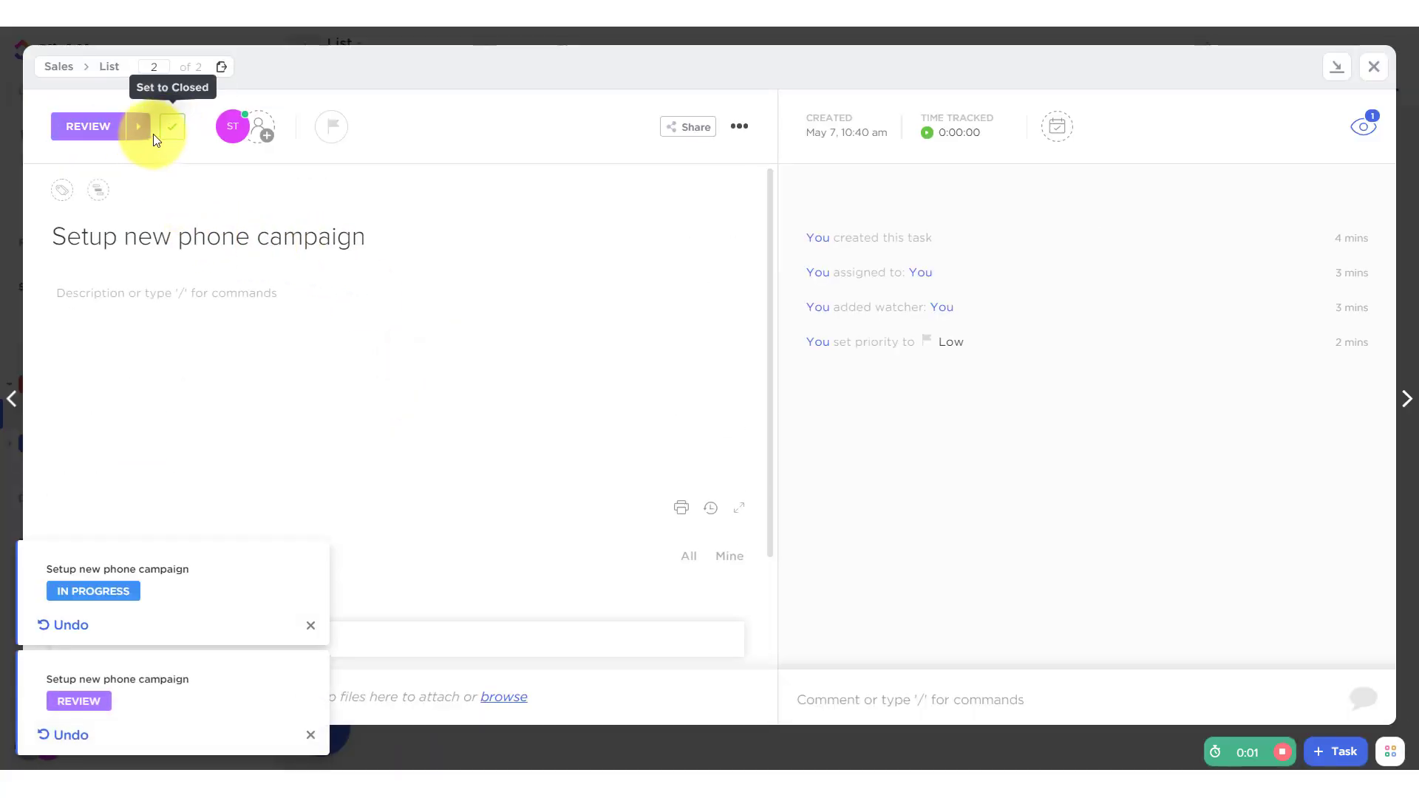
pyautogui.click(1373, 67)
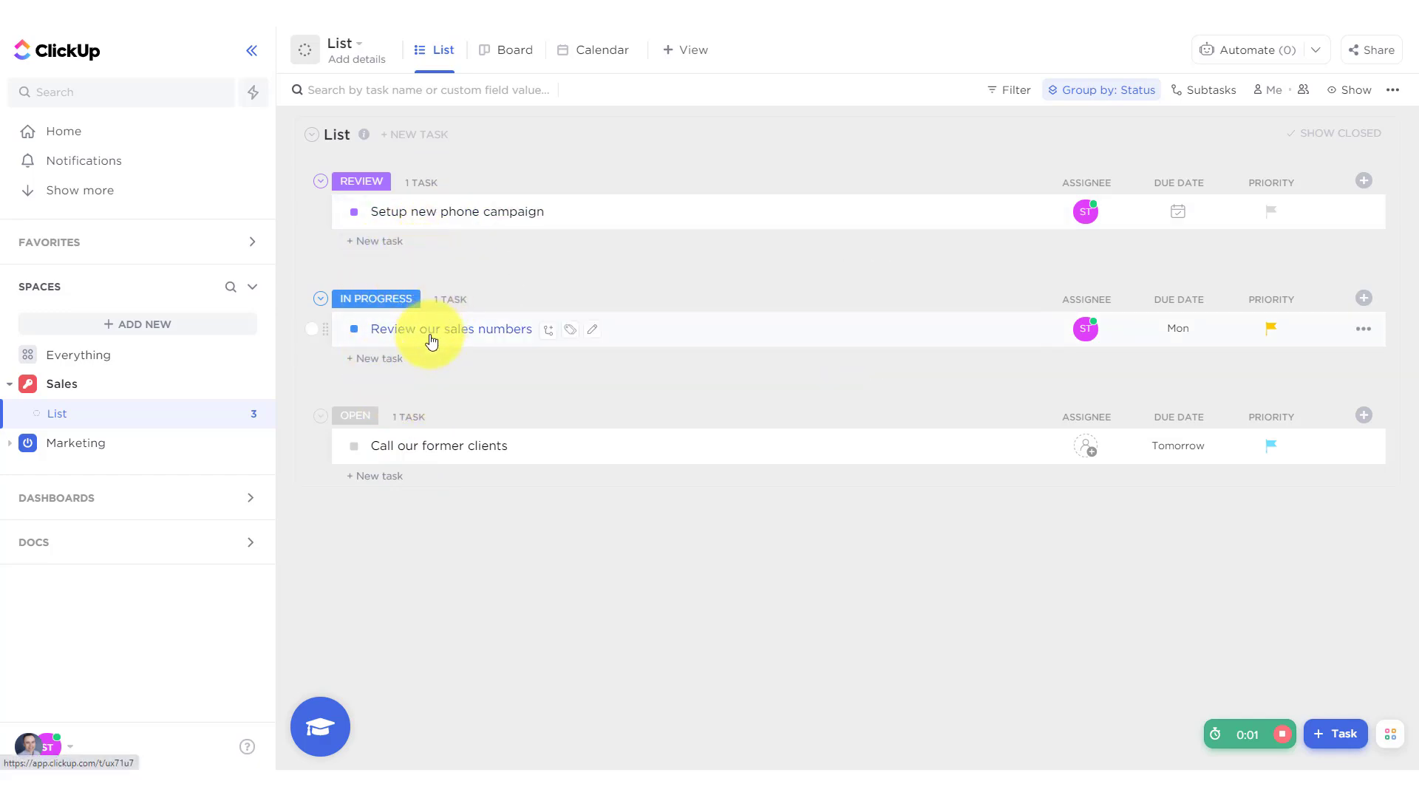
pyautogui.moveTo(326, 212); pyautogui.dragTo(325, 373)
pyautogui.moveTo(326, 212); pyautogui.dragTo(368, 345)
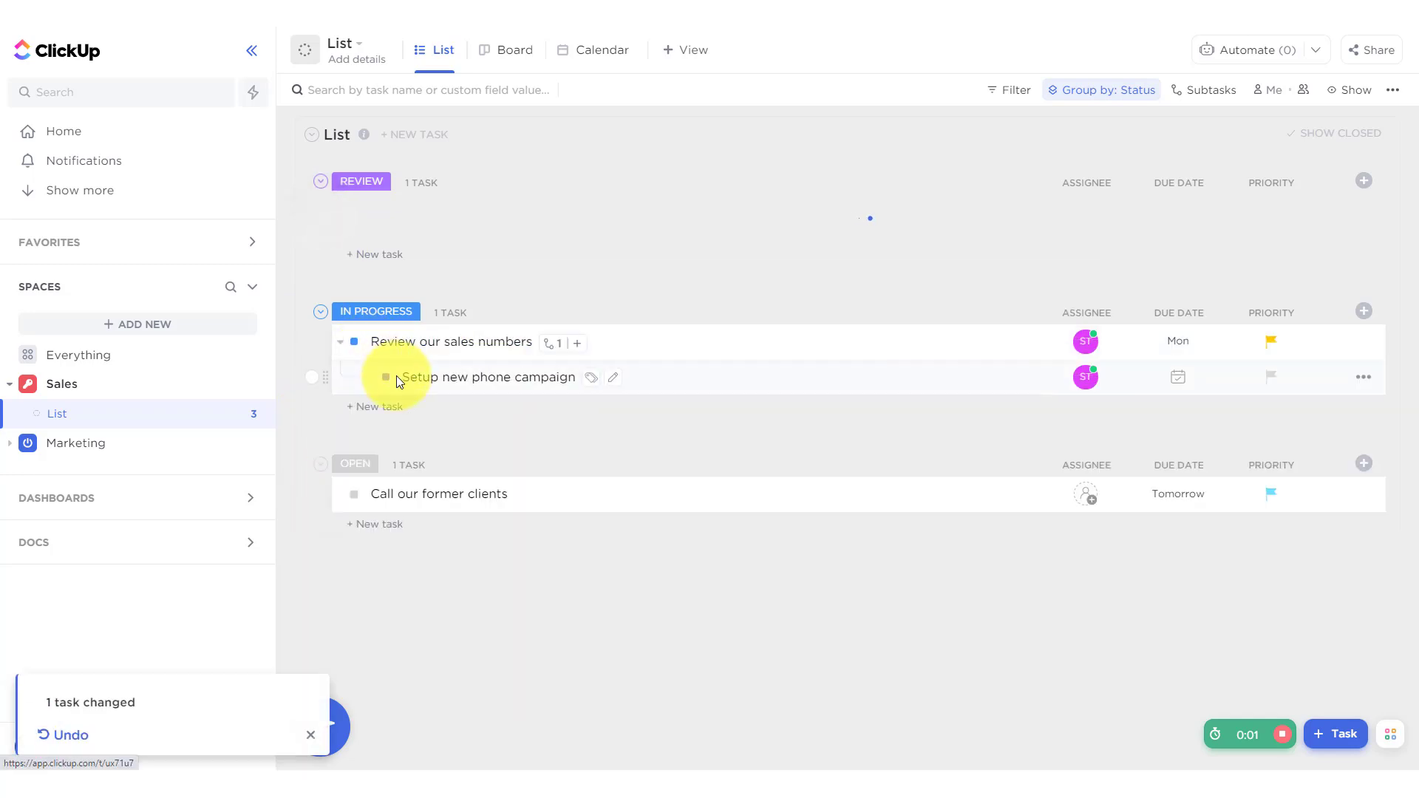
pyautogui.moveTo(326, 249); pyautogui.dragTo(320, 528)
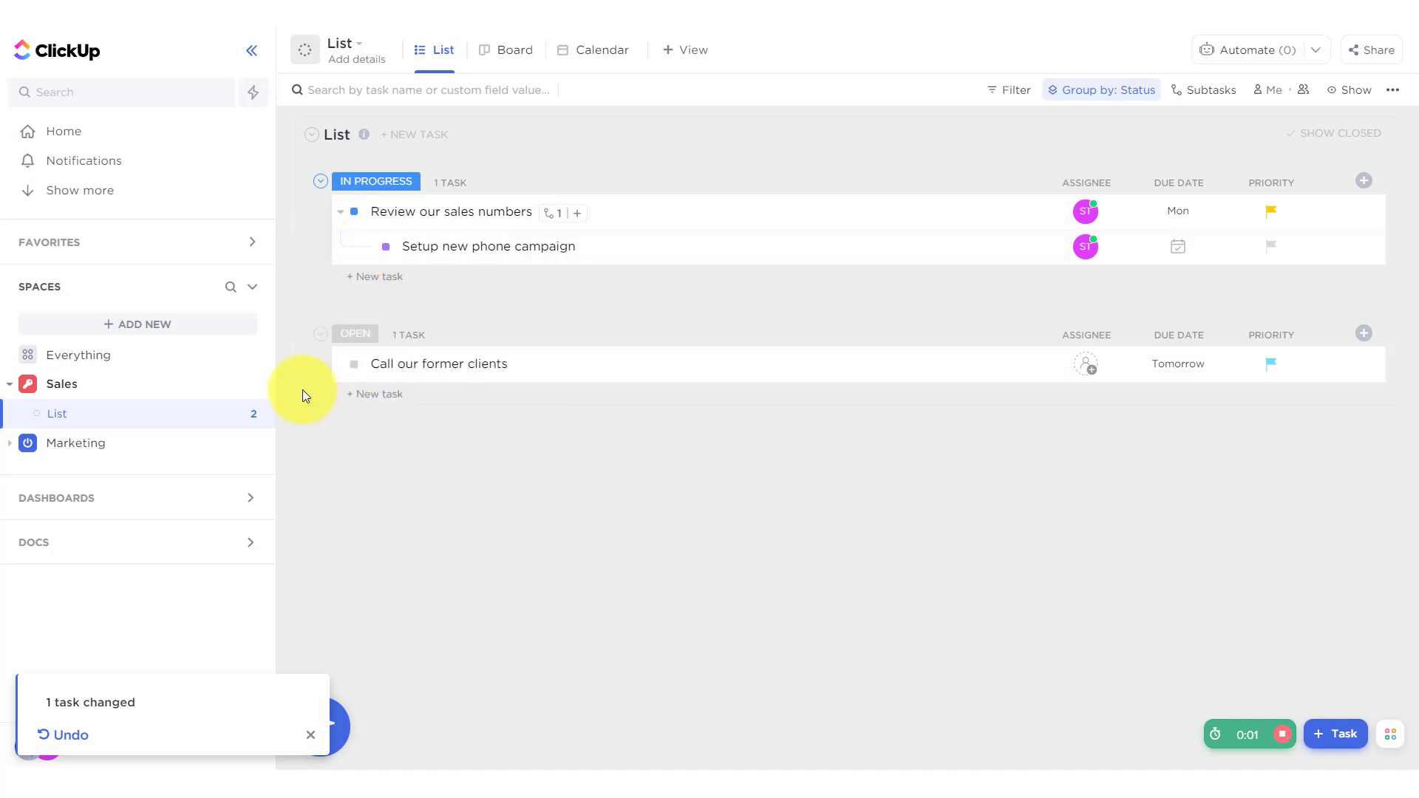
pyautogui.click(68, 739)
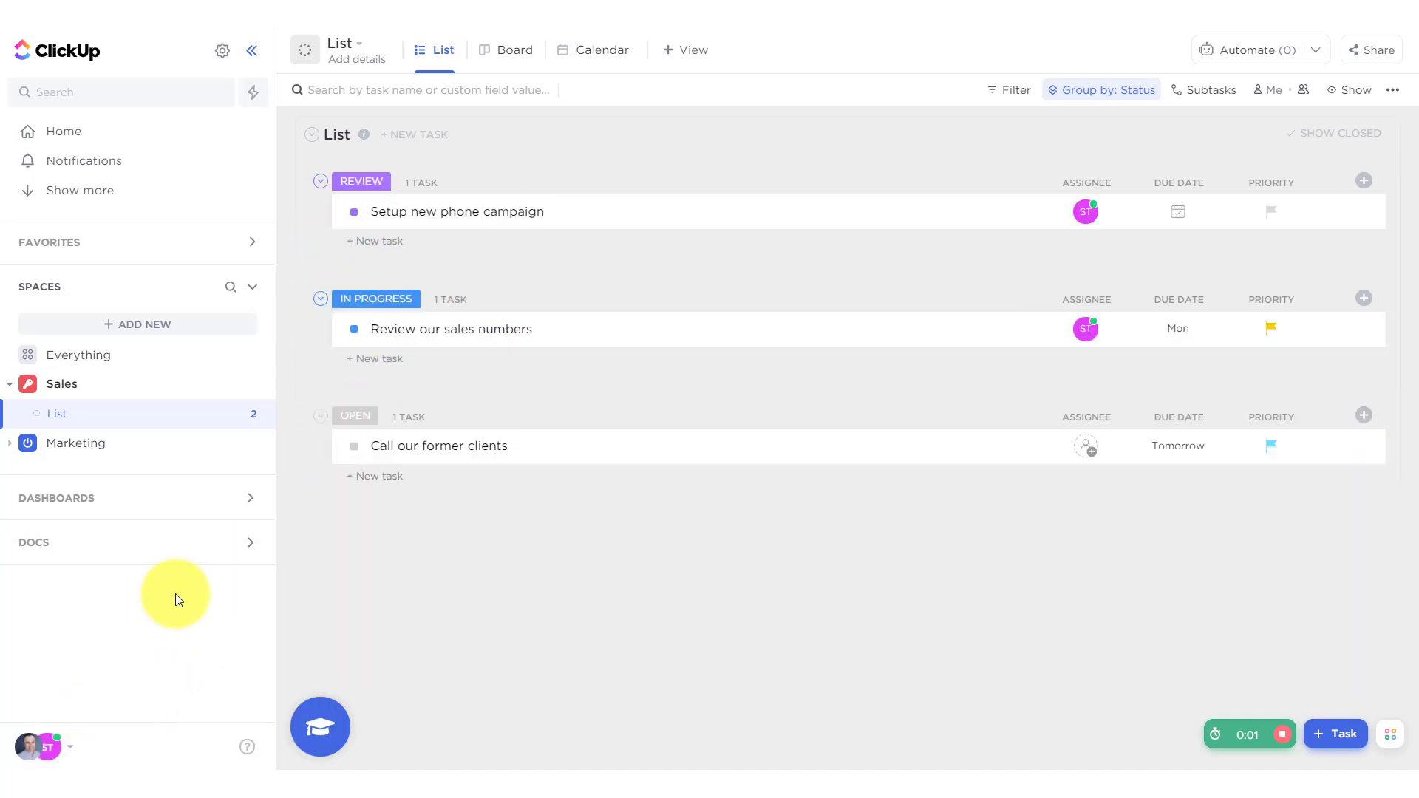
pyautogui.click(319, 189)
# - Show the Start date column in the Sales list and open Setup new phone campaign
pyautogui.click(318, 188)
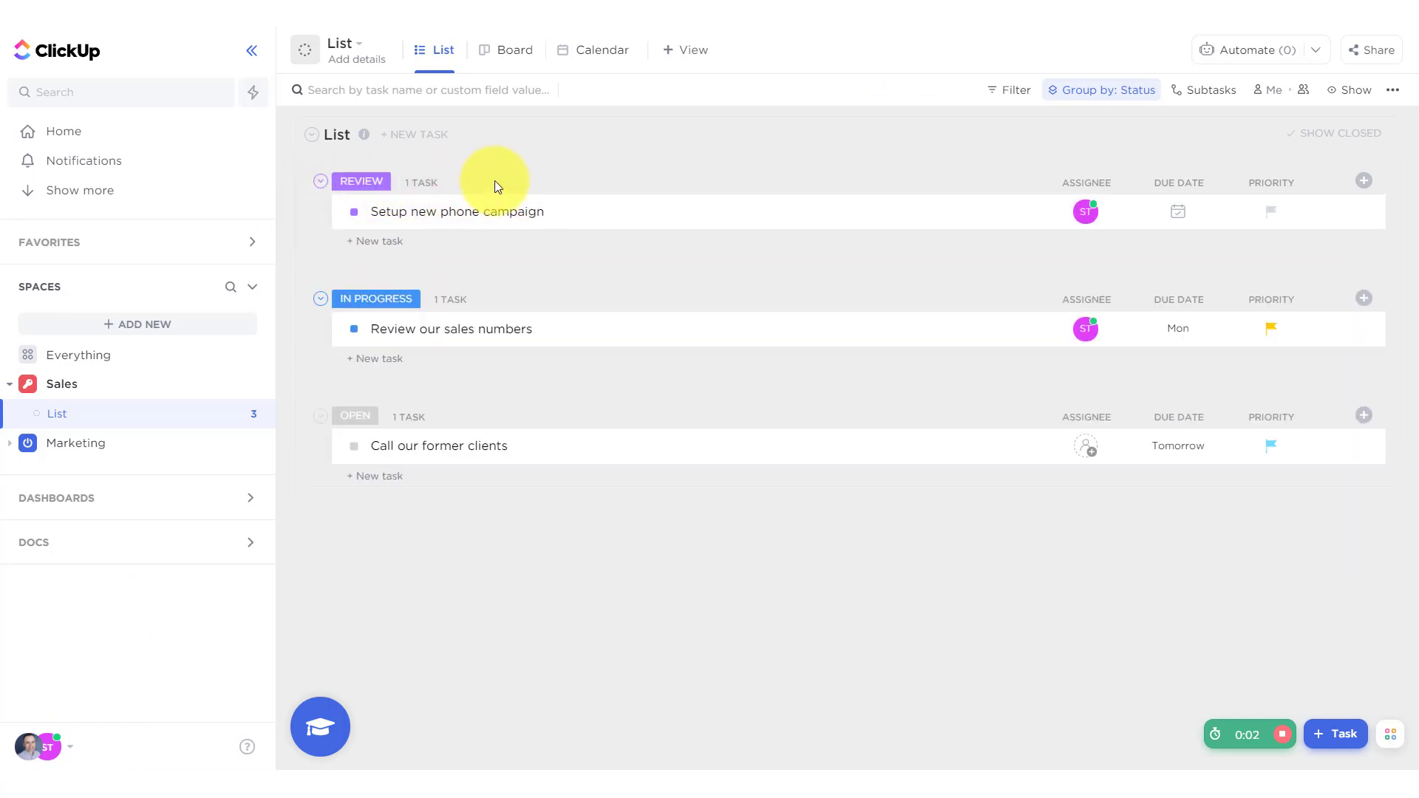
pyautogui.click(337, 138)
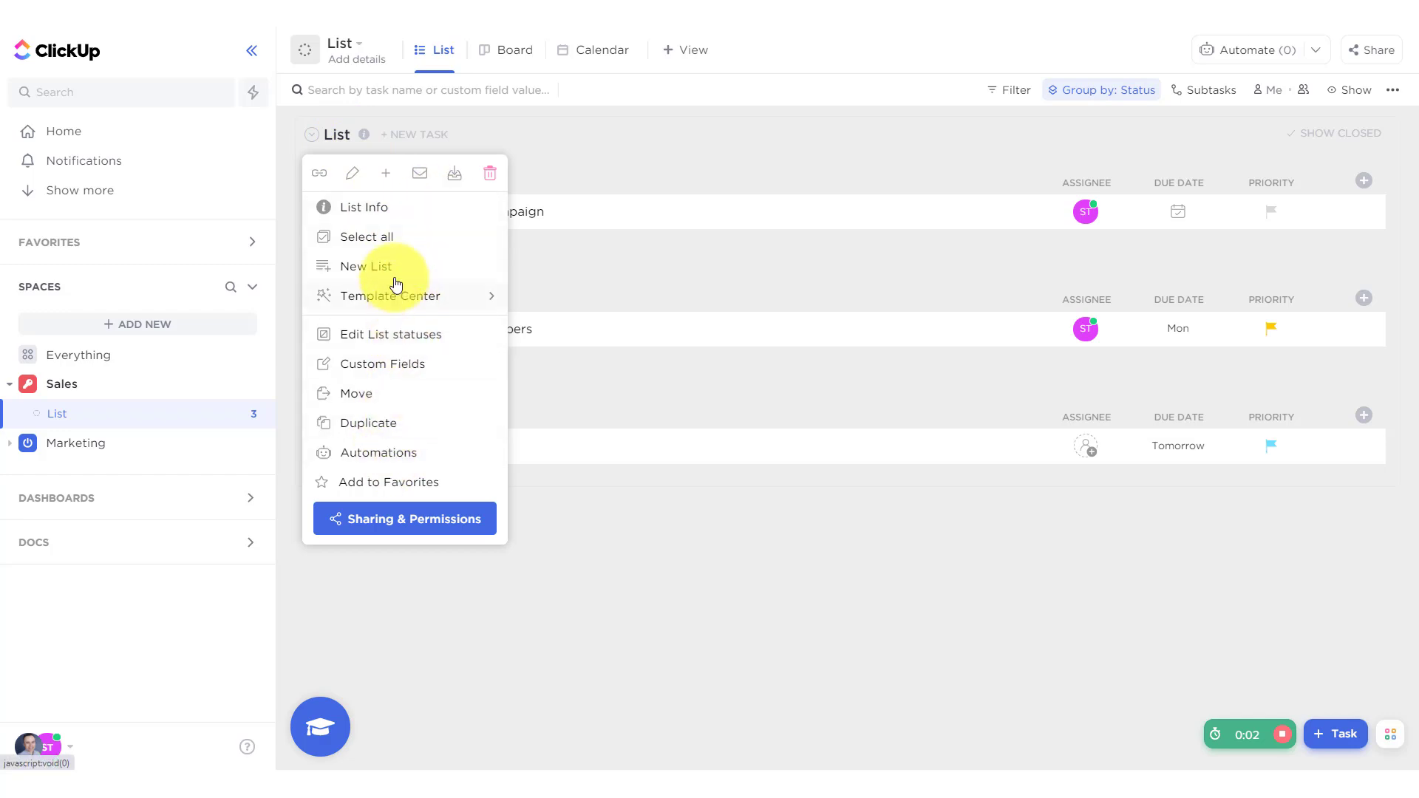
pyautogui.click(633, 141)
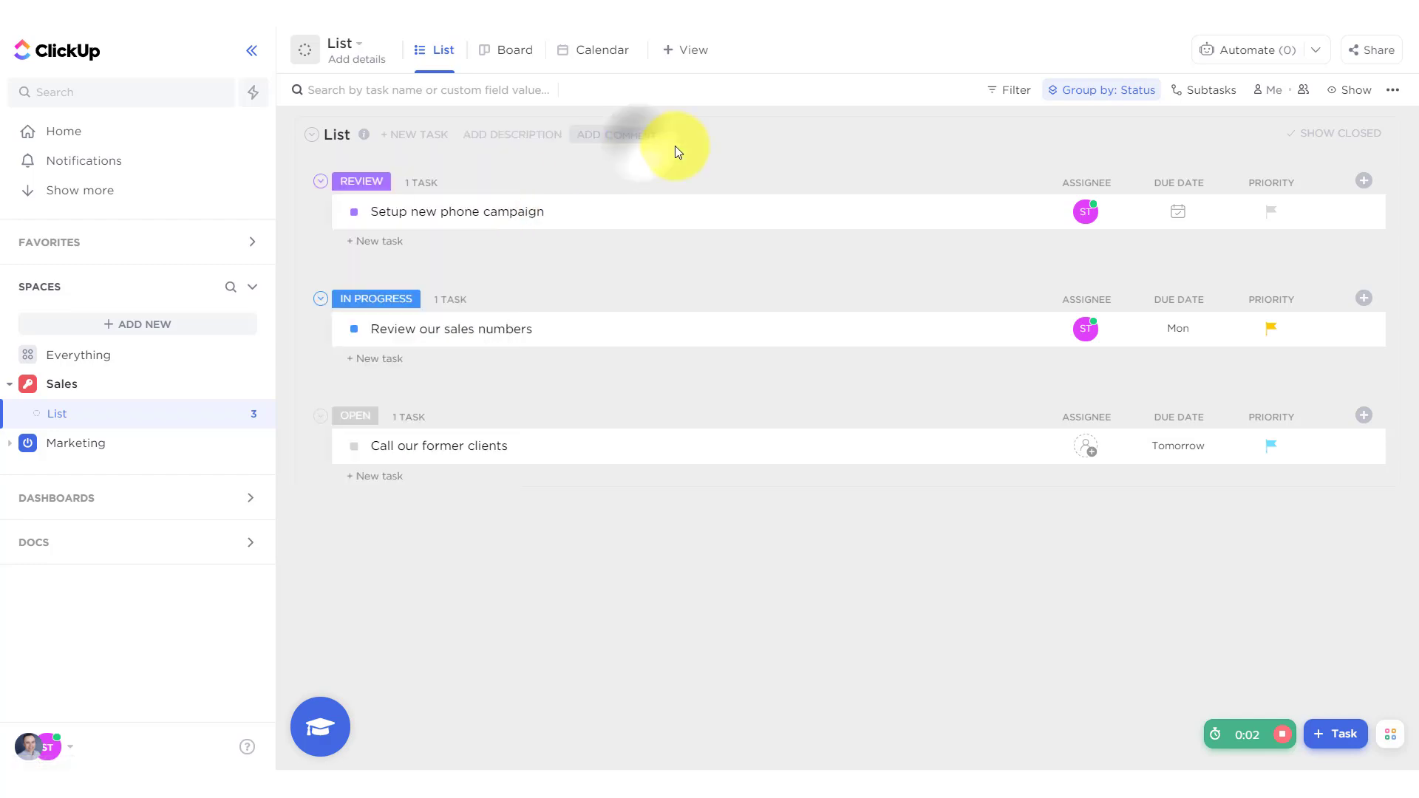
pyautogui.click(1364, 185)
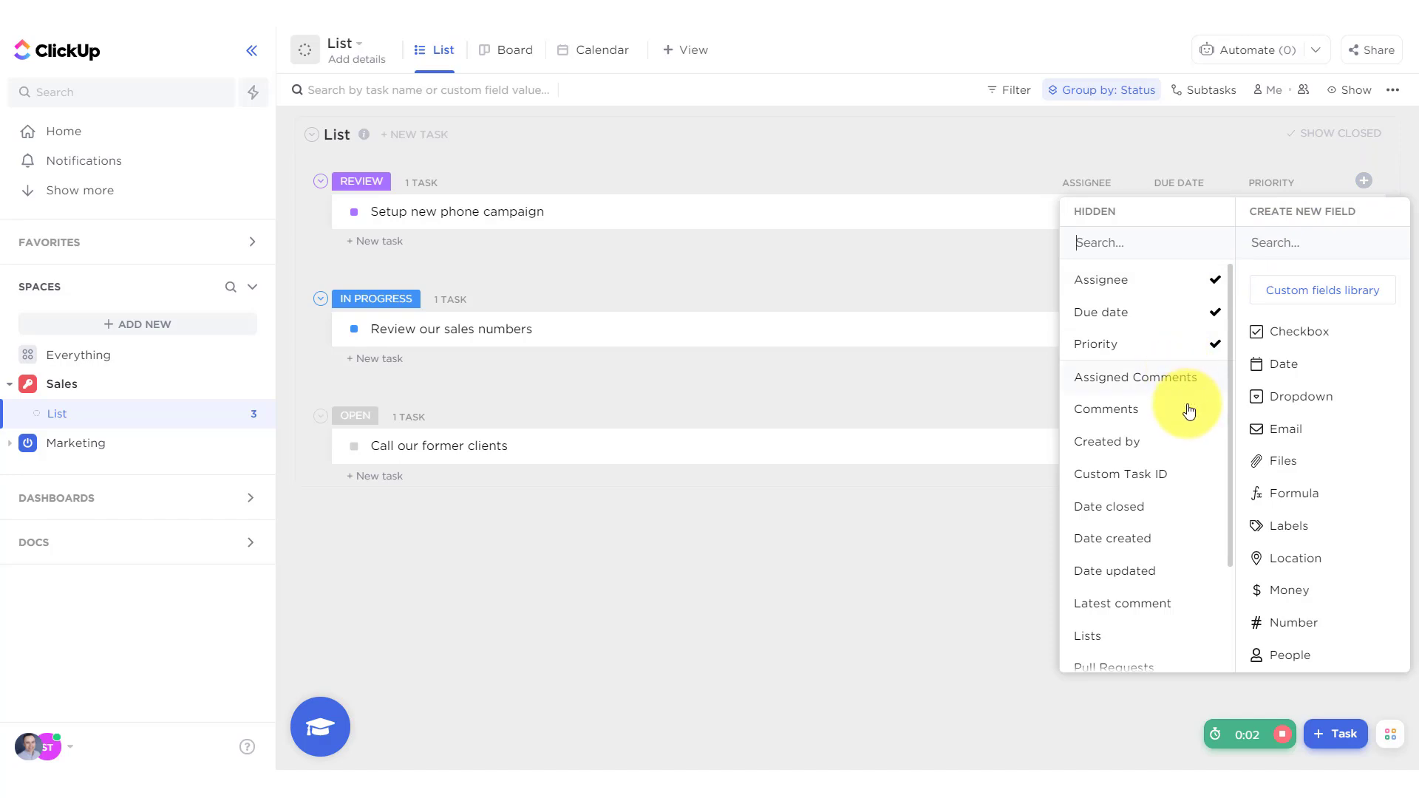
pyautogui.scroll(-3, 1176, 450)
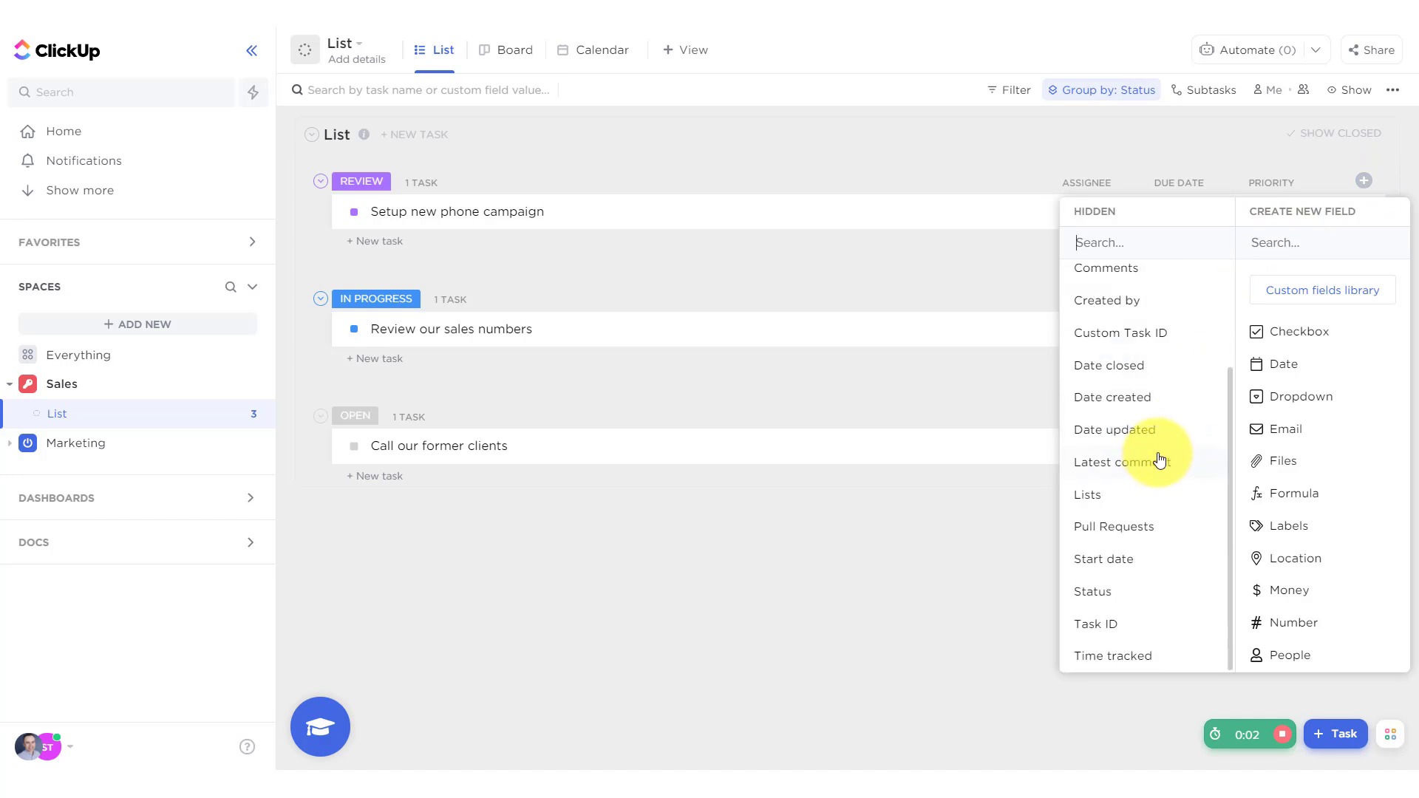
pyautogui.click(1116, 560)
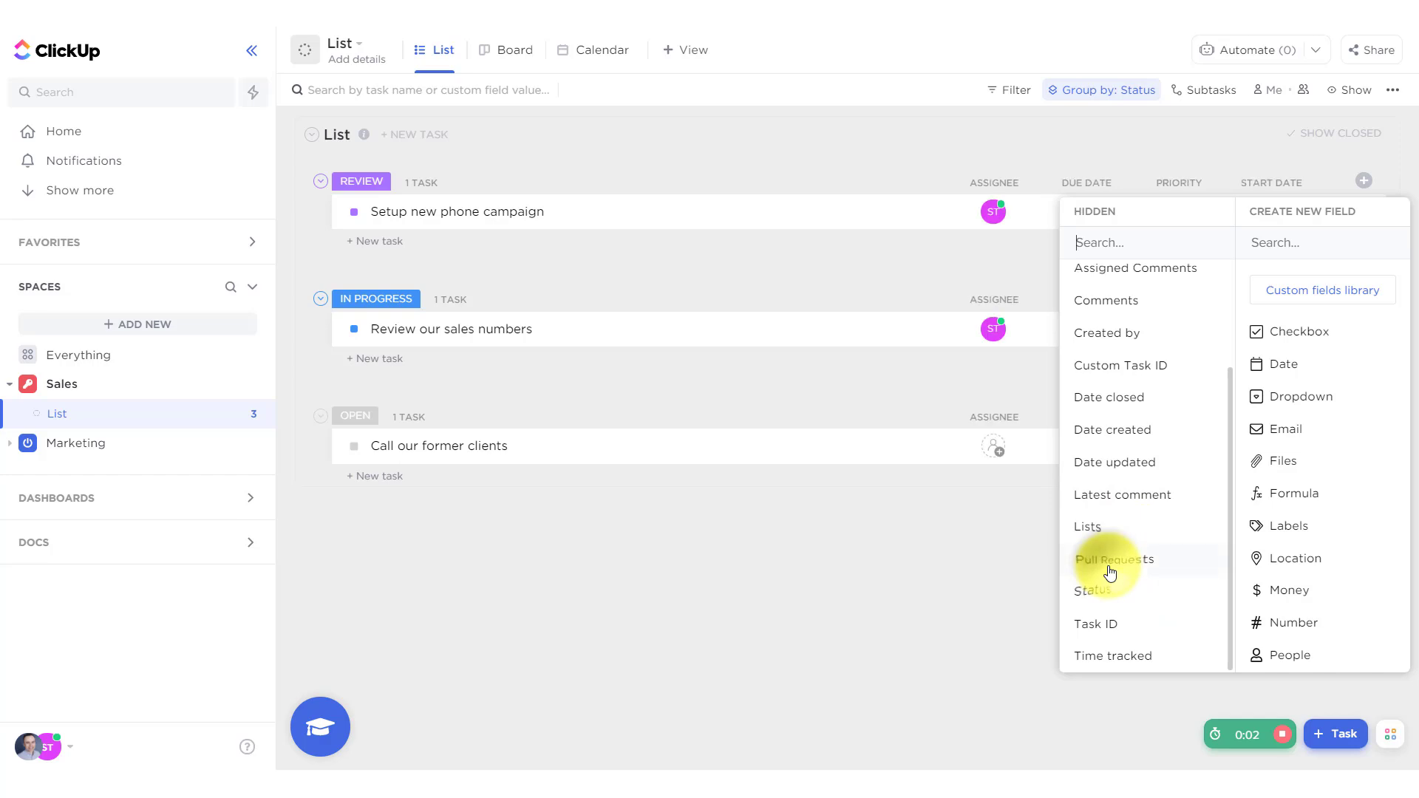
pyautogui.press('Escape')
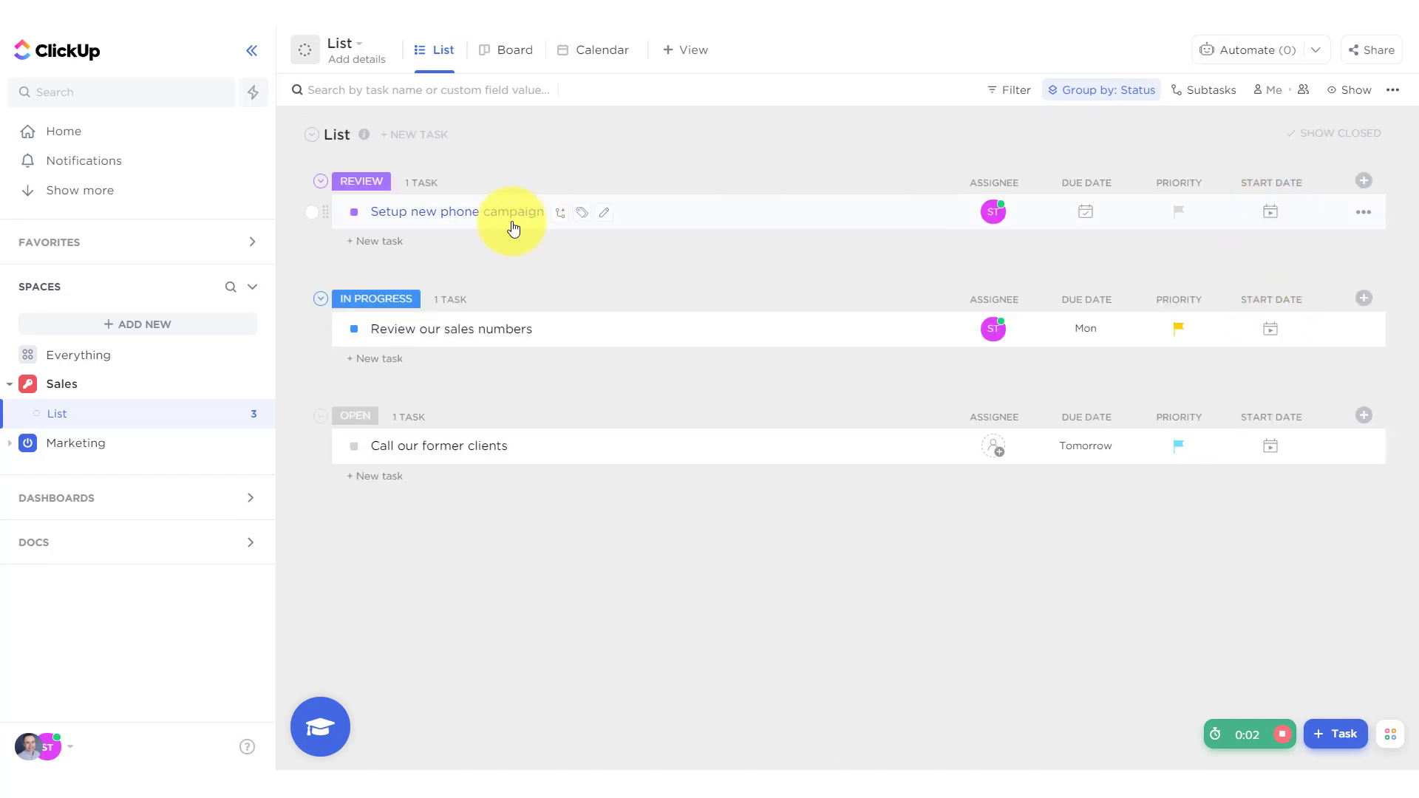
pyautogui.click(481, 216)
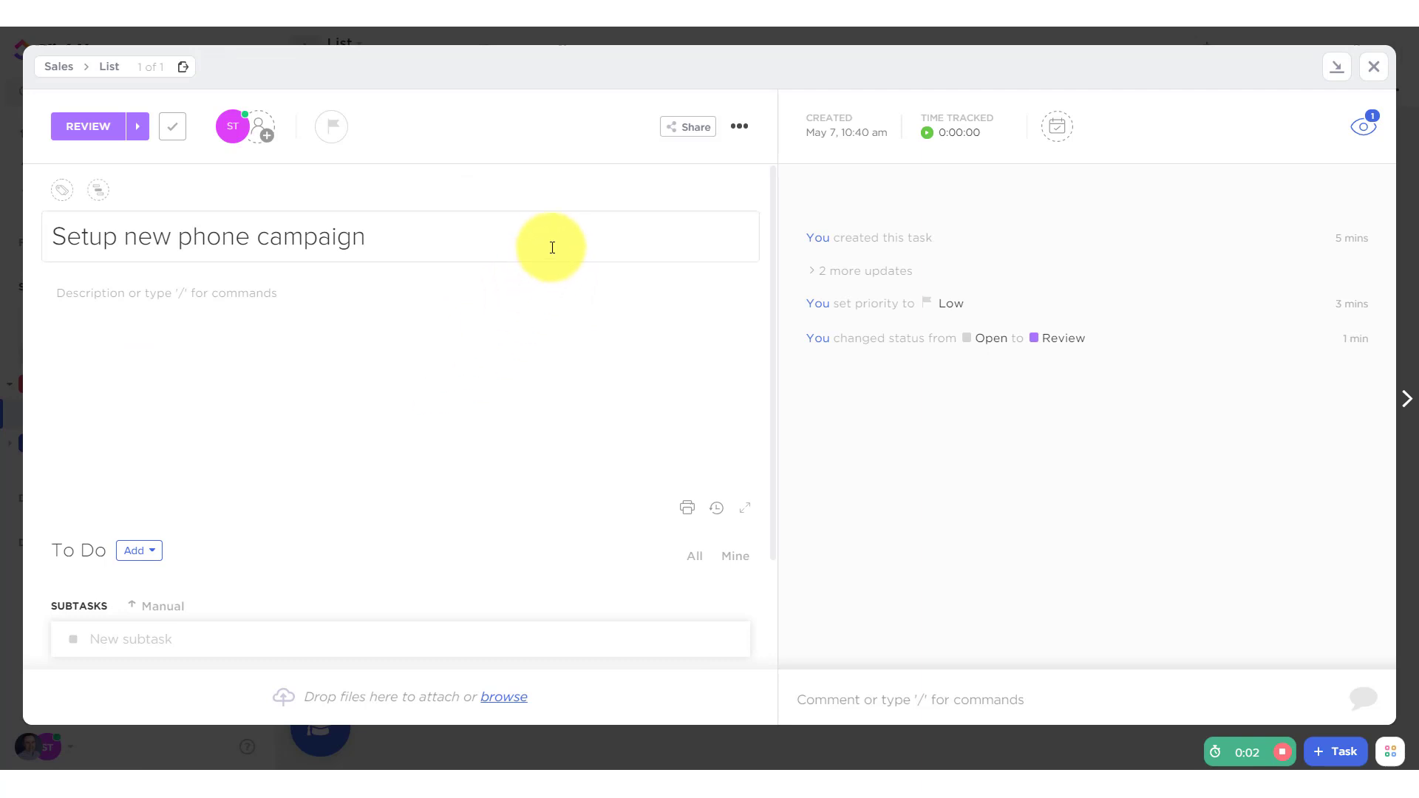
# - Set Setup new phone campaign's due date to May 15 using Next weekend
pyautogui.scroll(-2, 577, 222)
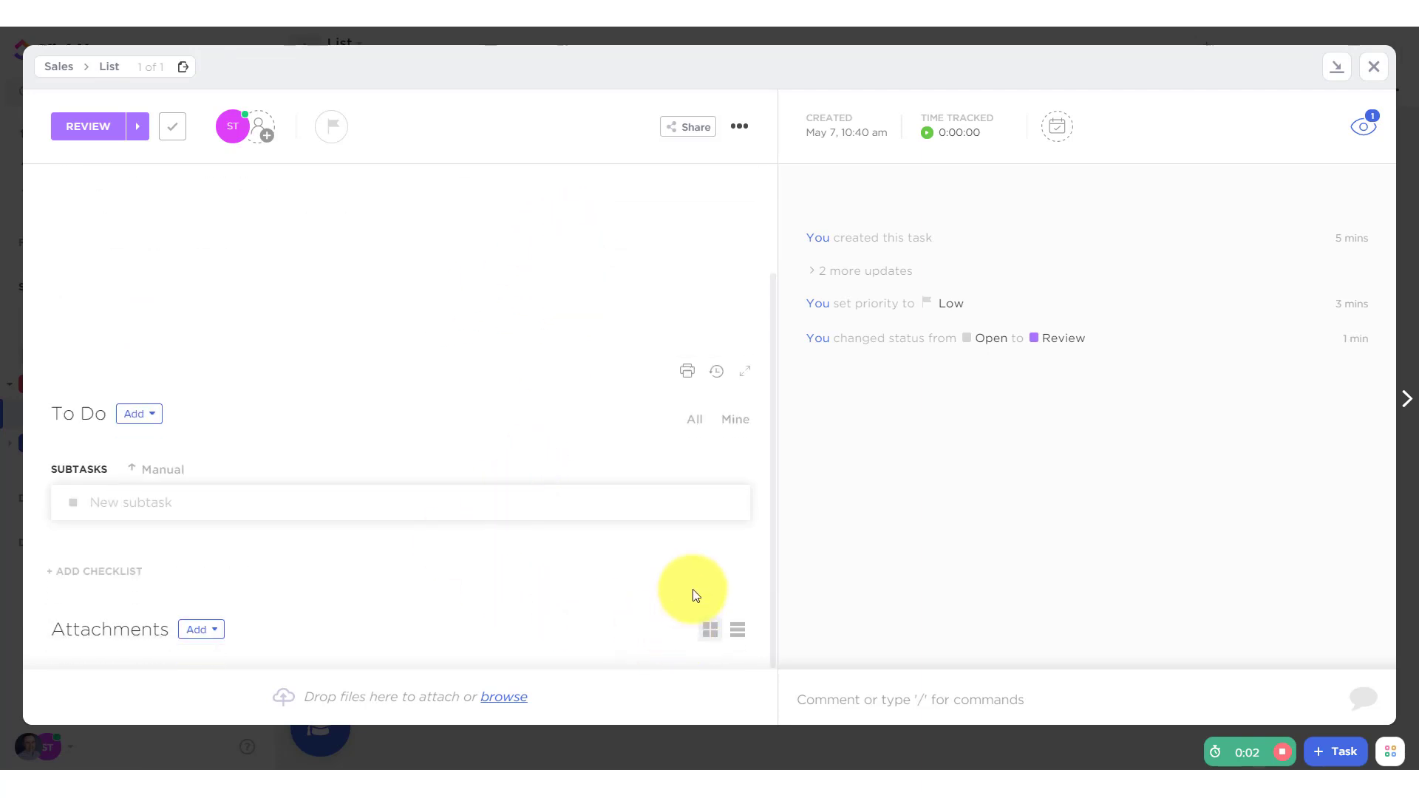
pyautogui.scroll(2, 486, 432)
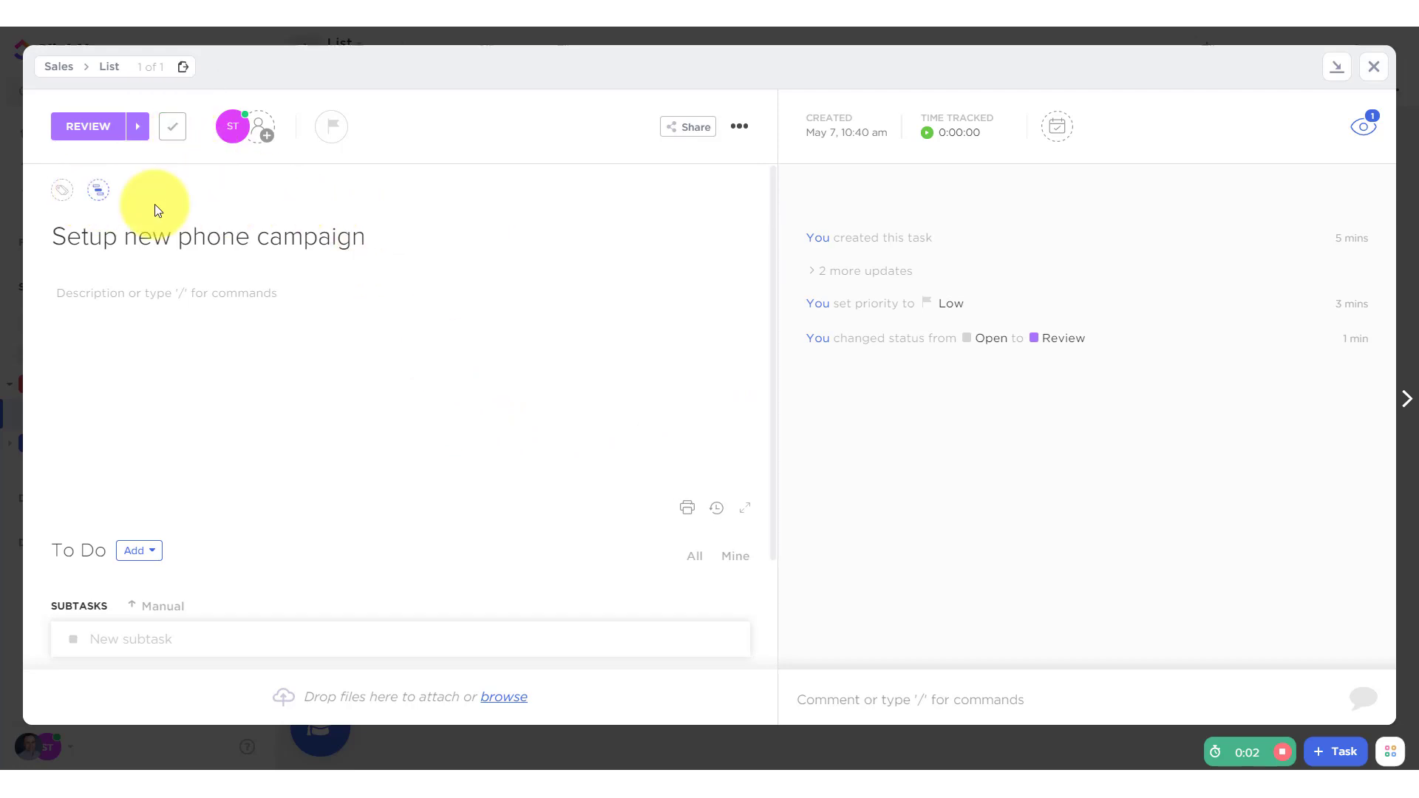
pyautogui.click(1059, 131)
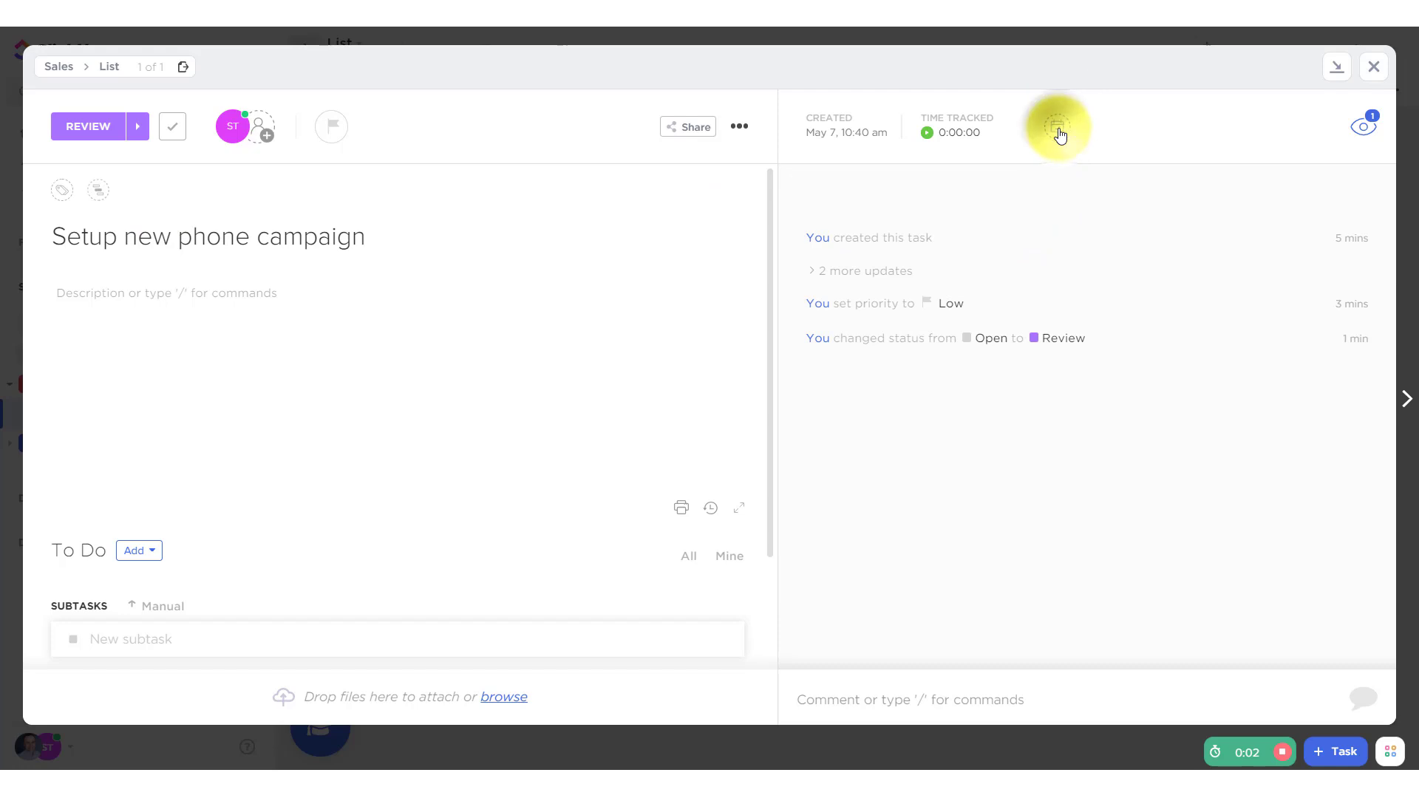
pyautogui.click(1027, 334)
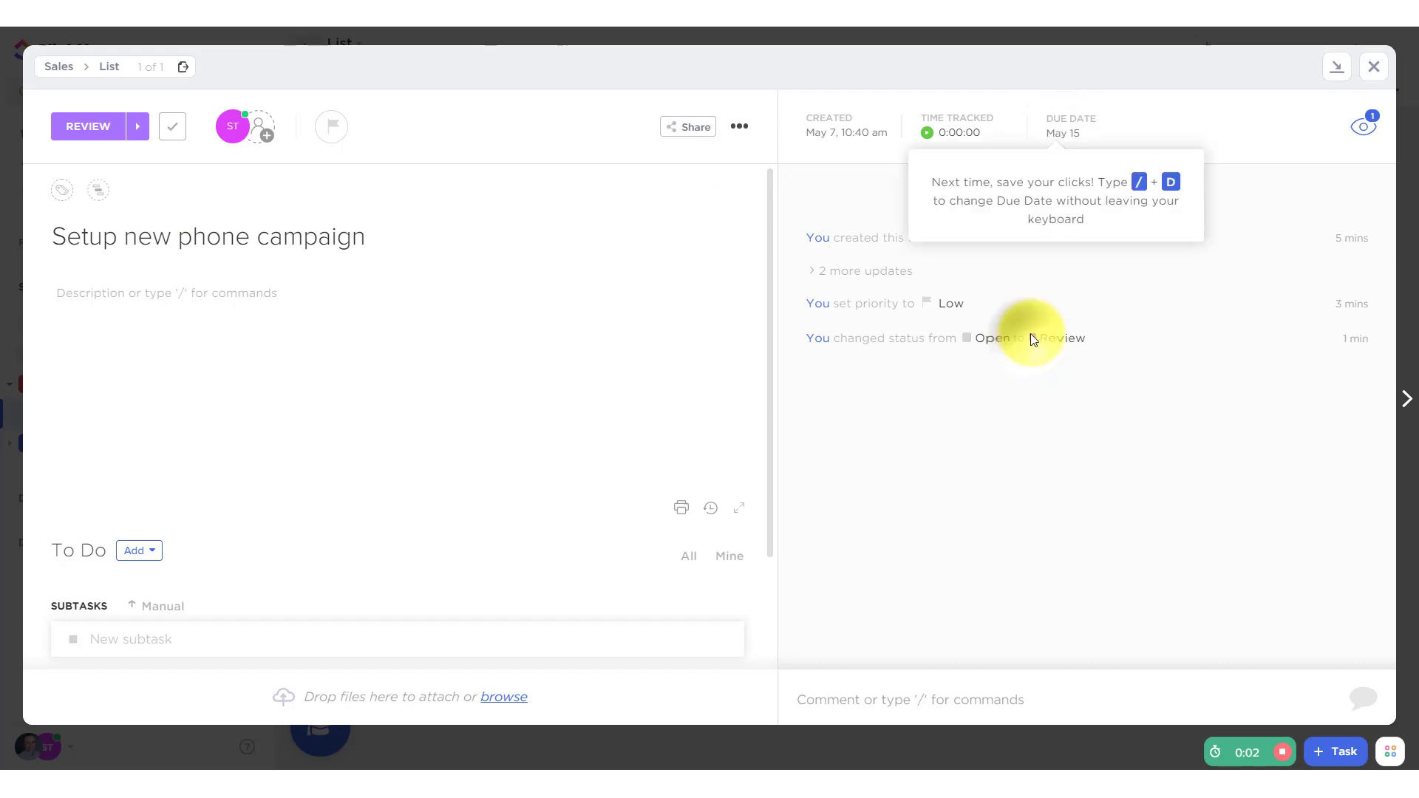
pyautogui.click(1245, 105)
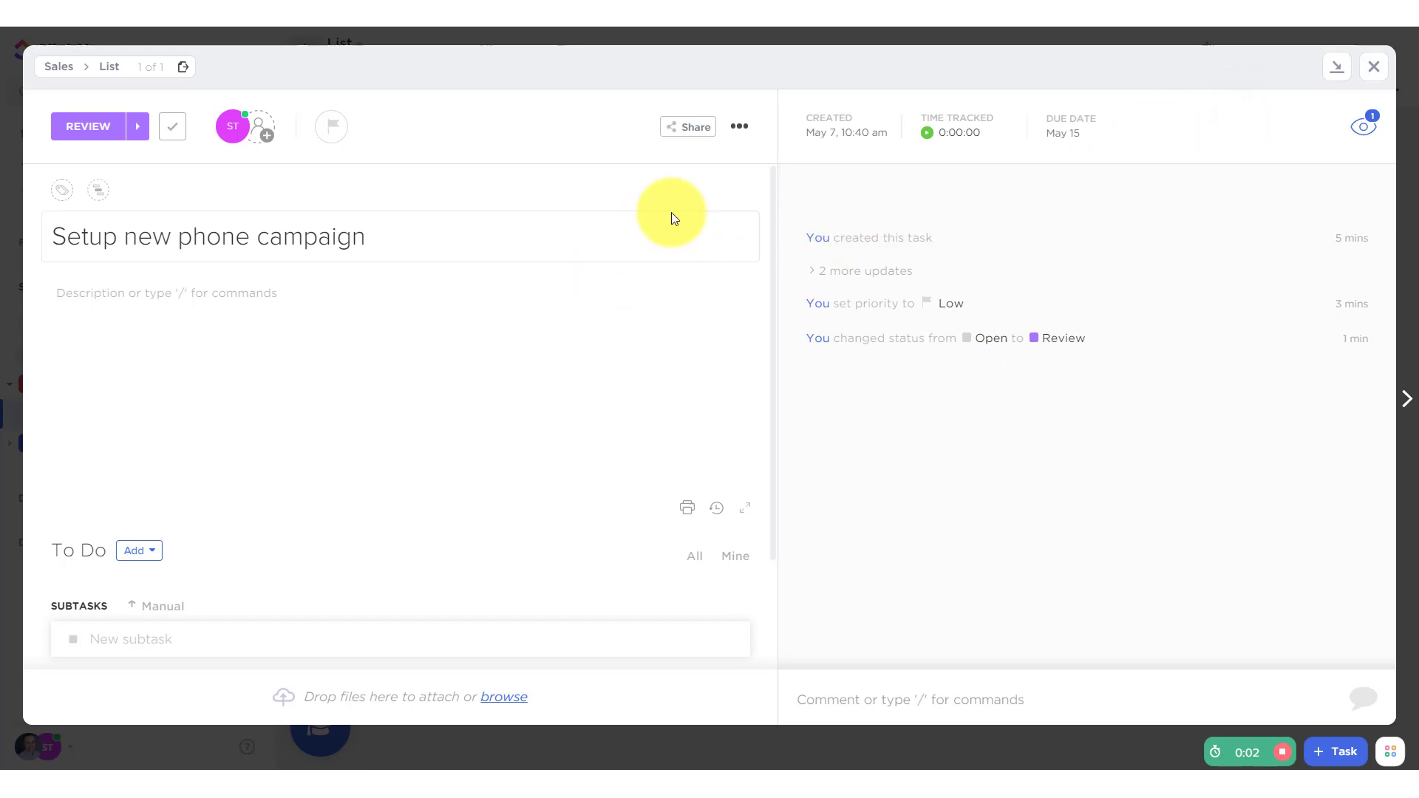
pyautogui.click(743, 128)
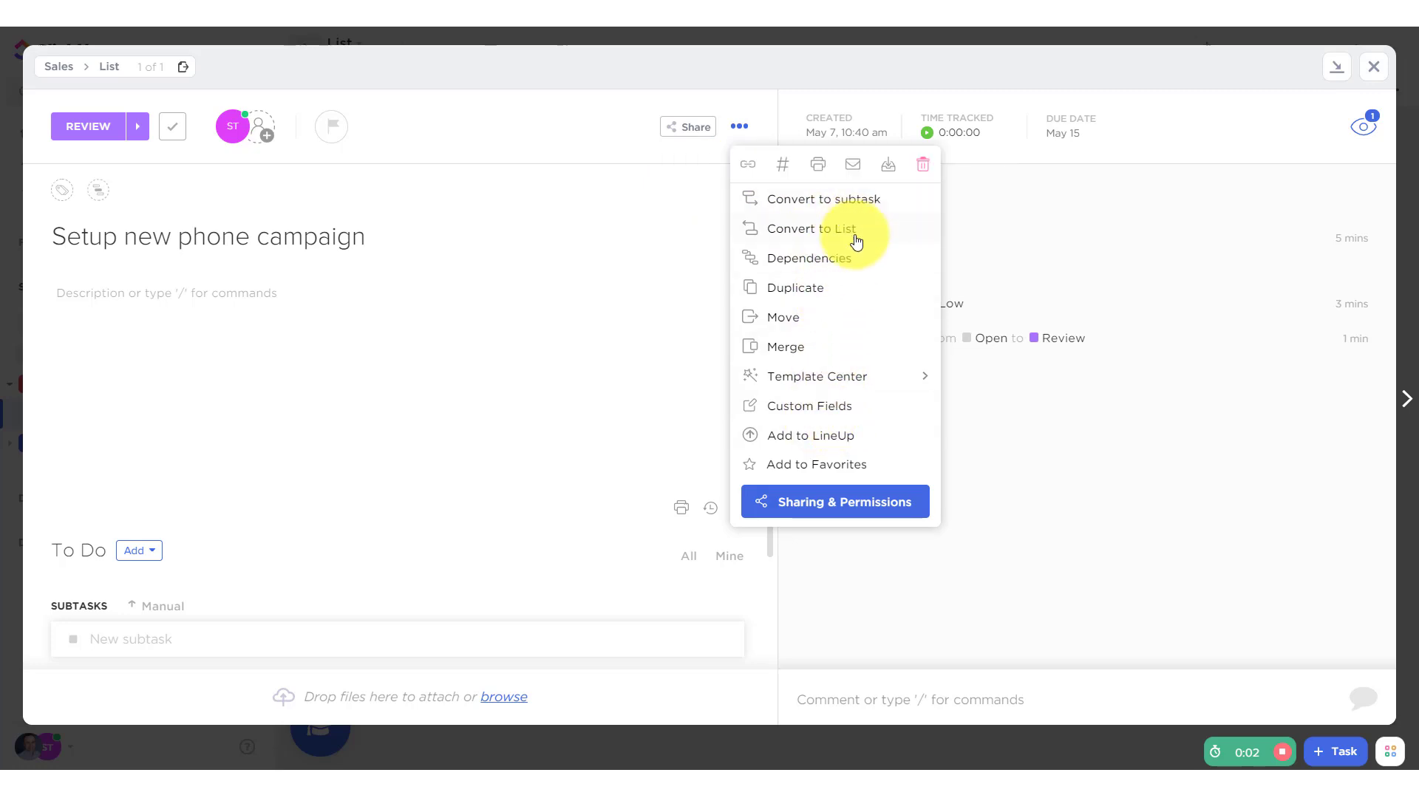
pyautogui.click(544, 132)
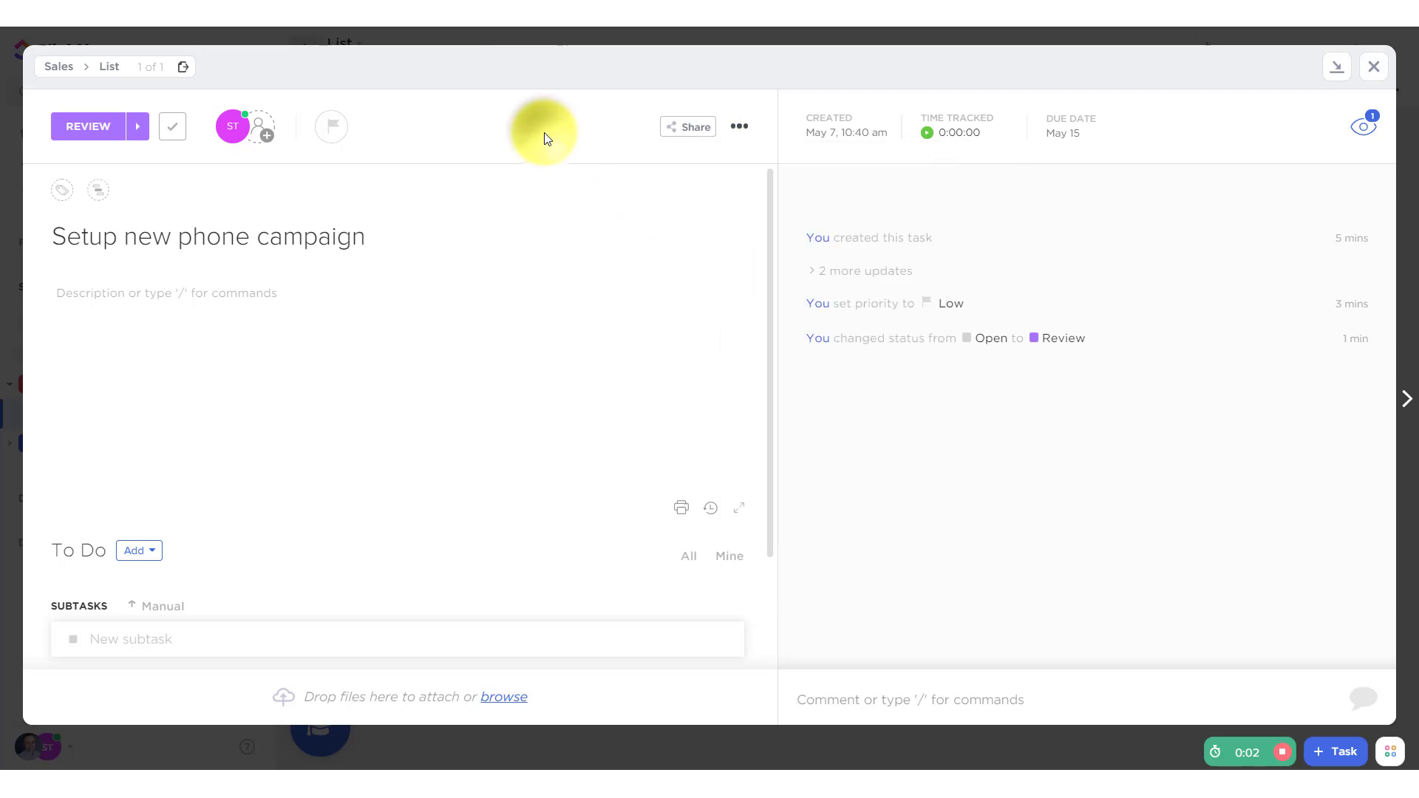
# - Switch the Sales list to Board view and drag Review our sales numbers into REVIEW
pyautogui.click(1372, 74)
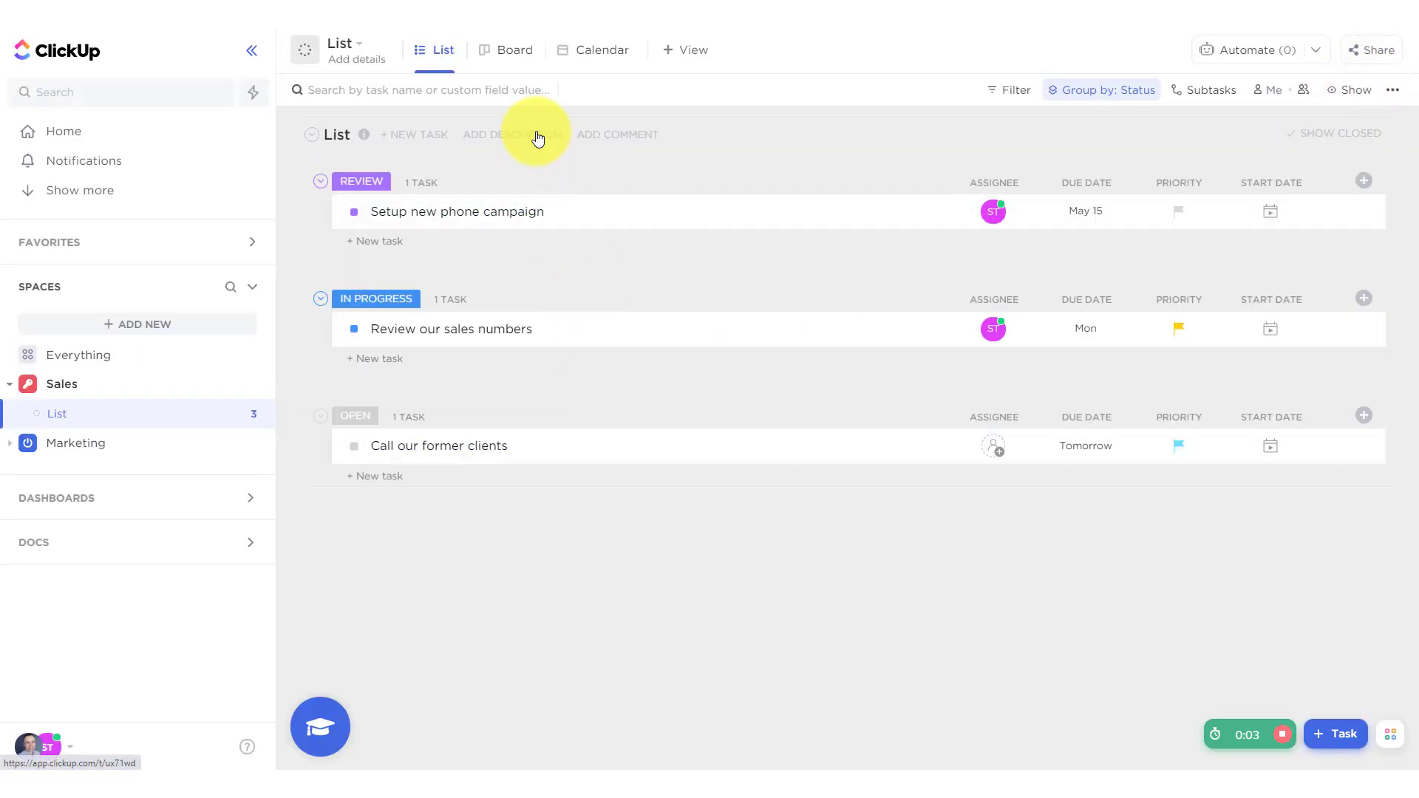
pyautogui.click(511, 56)
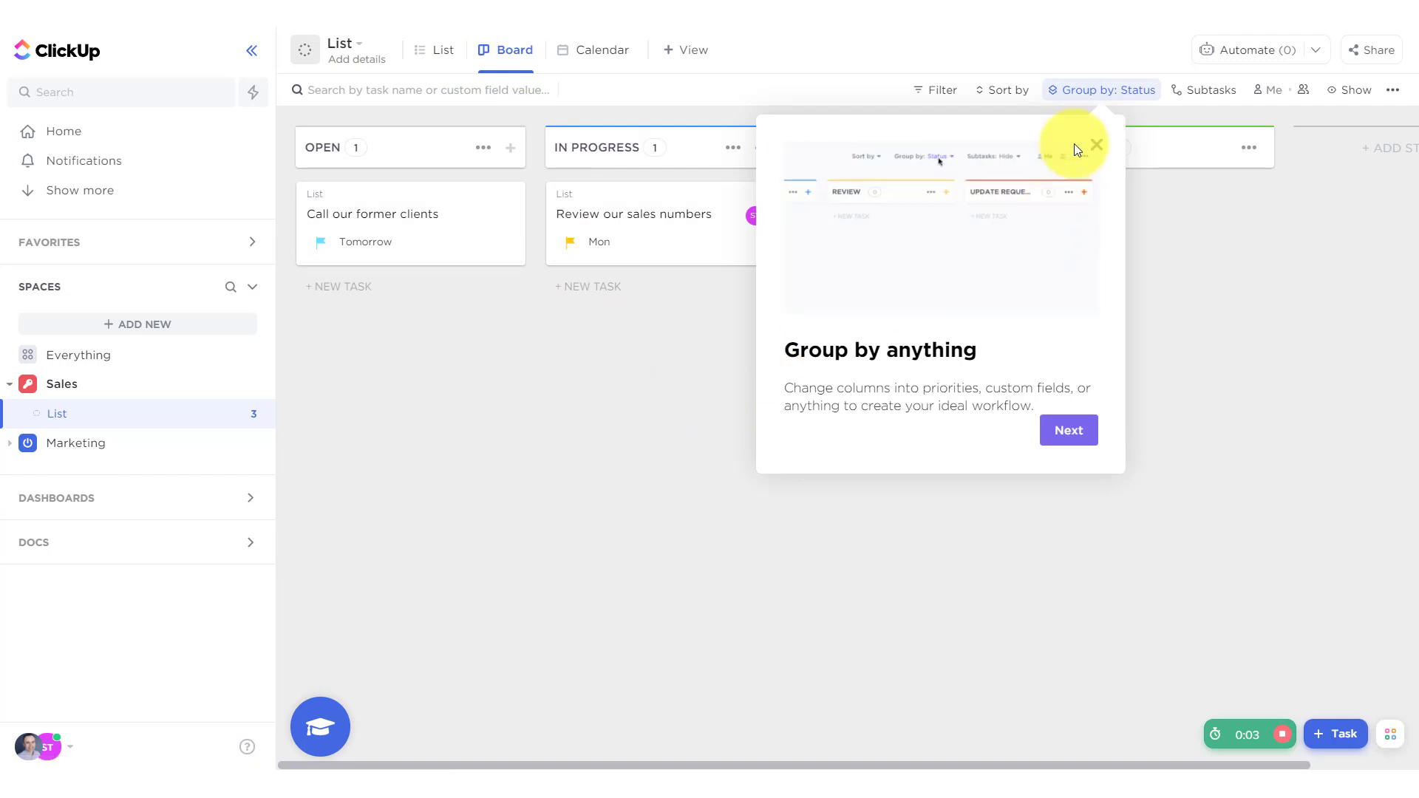
pyautogui.click(1097, 148)
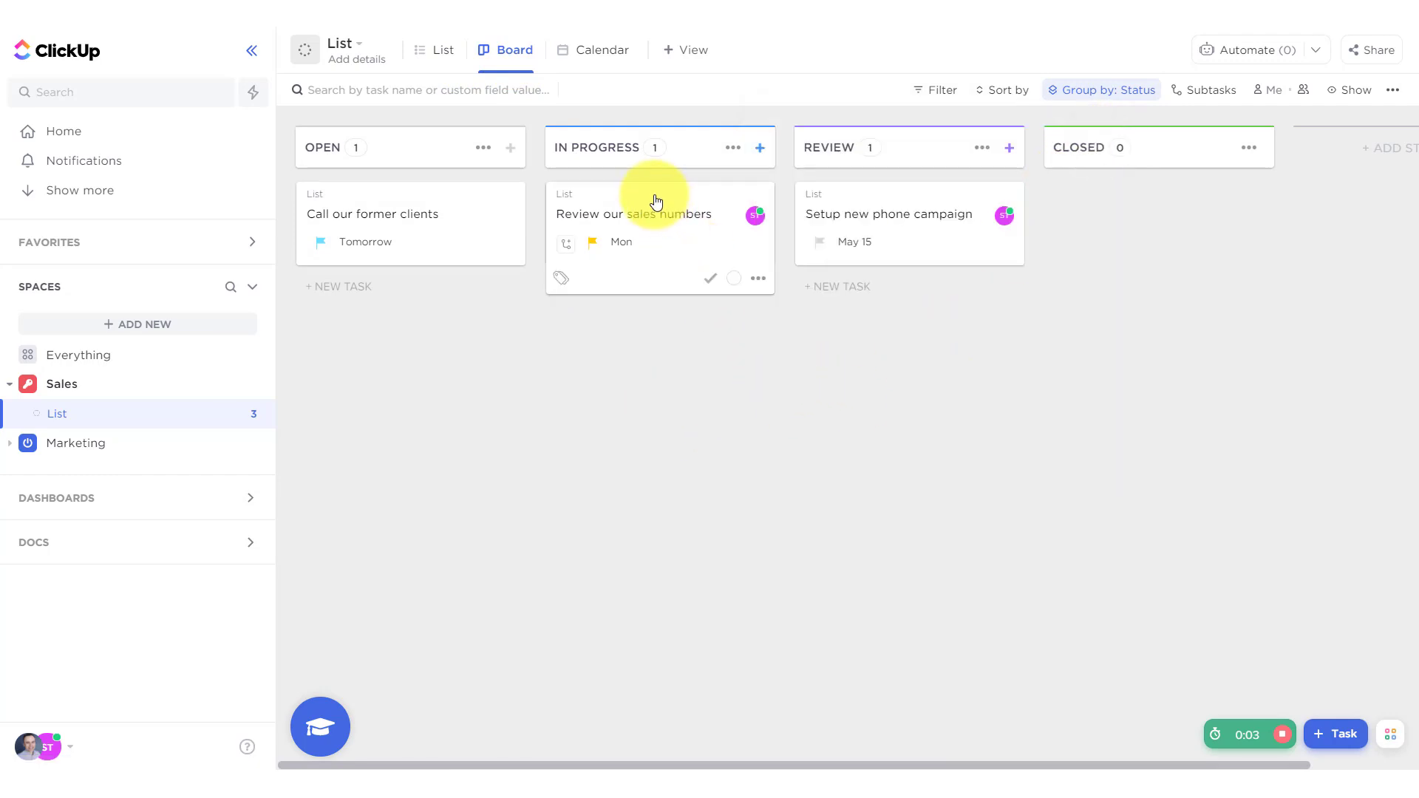
pyautogui.moveTo(655, 200); pyautogui.dragTo(889, 233)
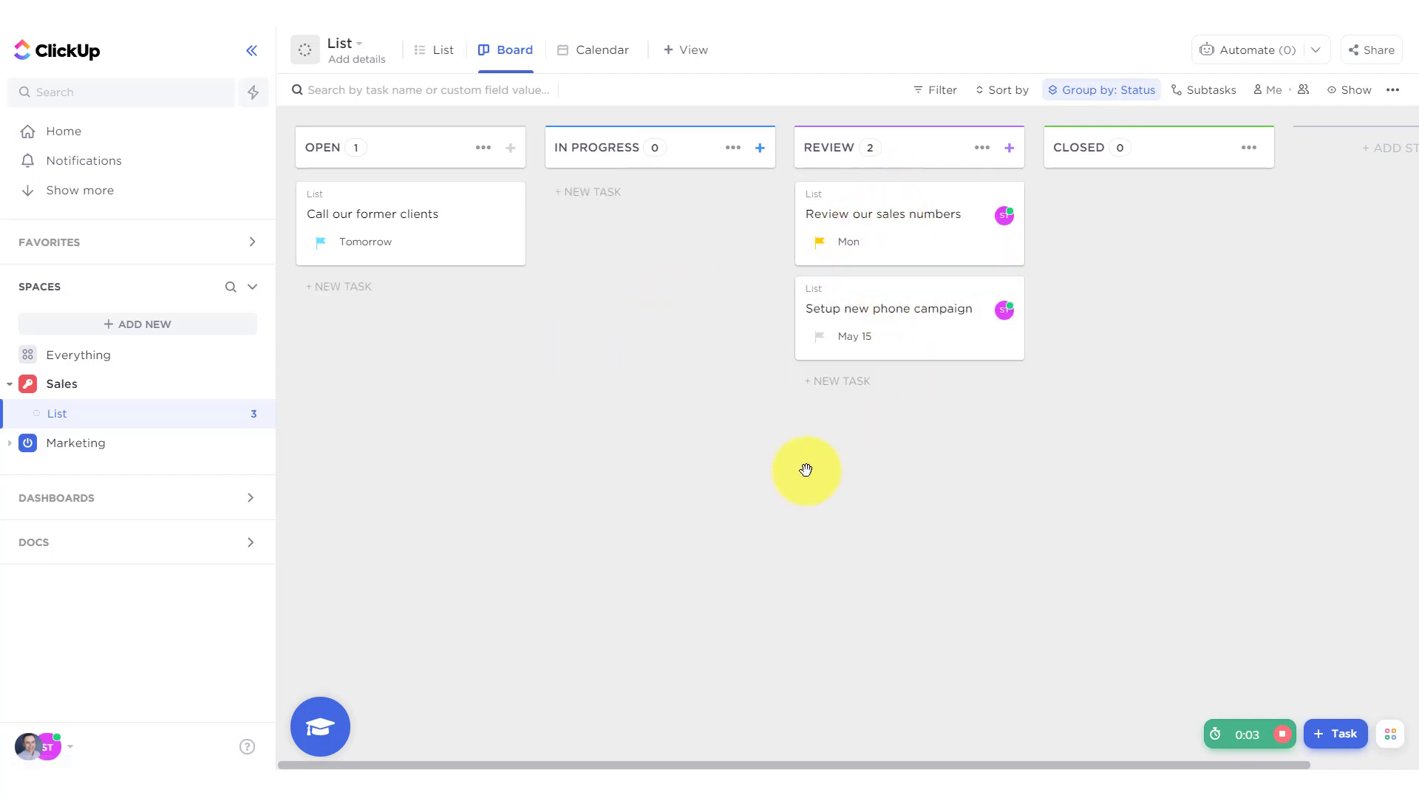
# - Assign Call our former clients to the user, then view the list as a calendar
pyautogui.click(380, 246)
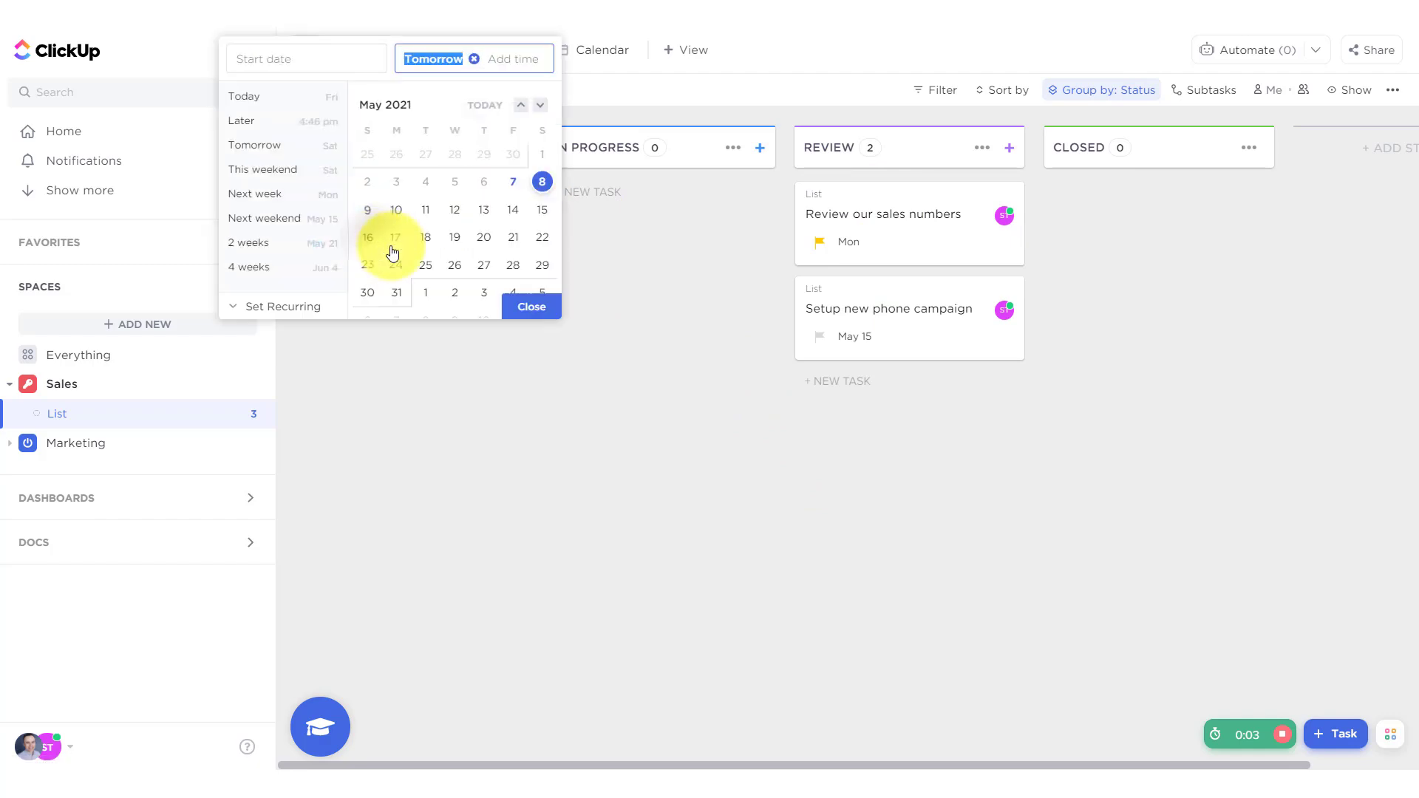
pyautogui.click(510, 379)
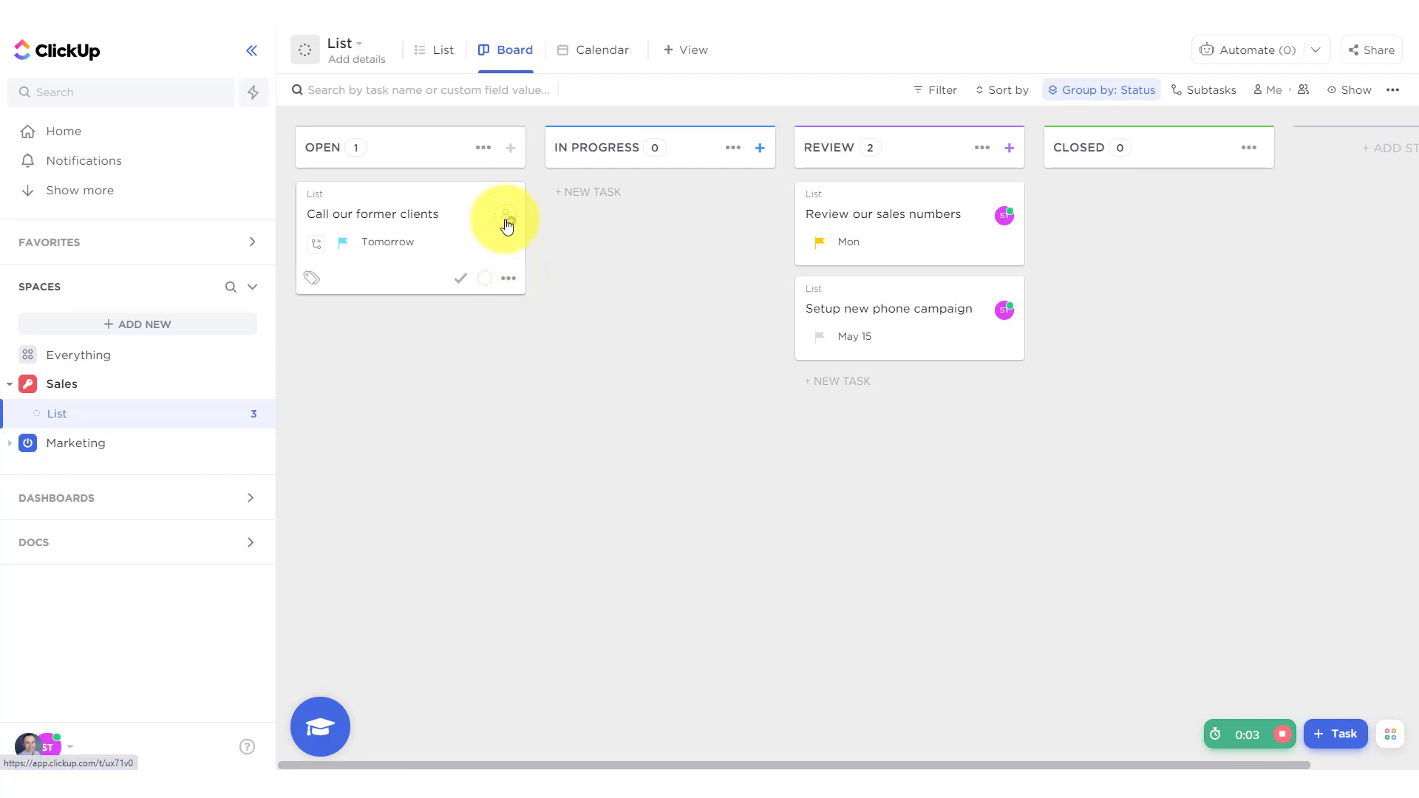
pyautogui.click(507, 220)
pyautogui.click(556, 303)
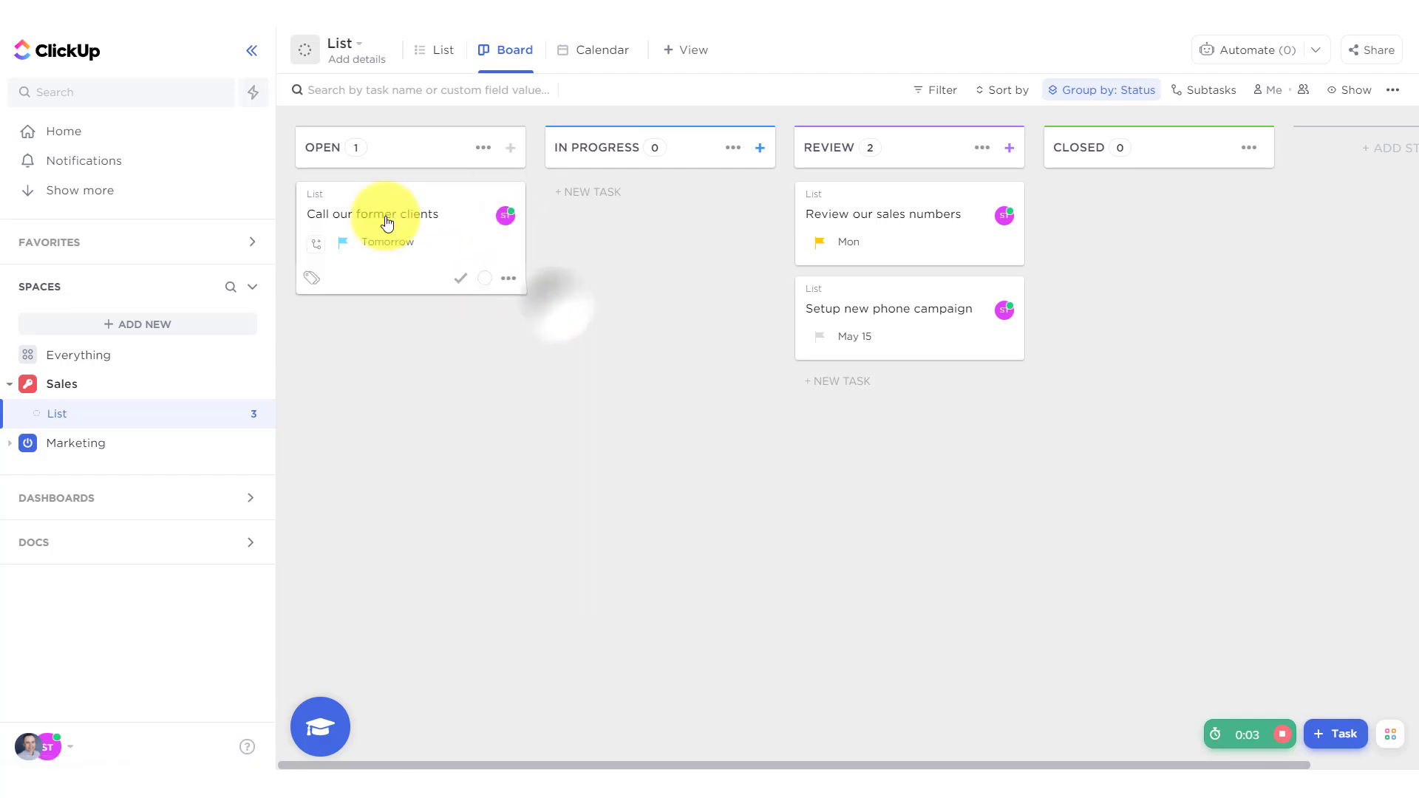
pyautogui.click(372, 215)
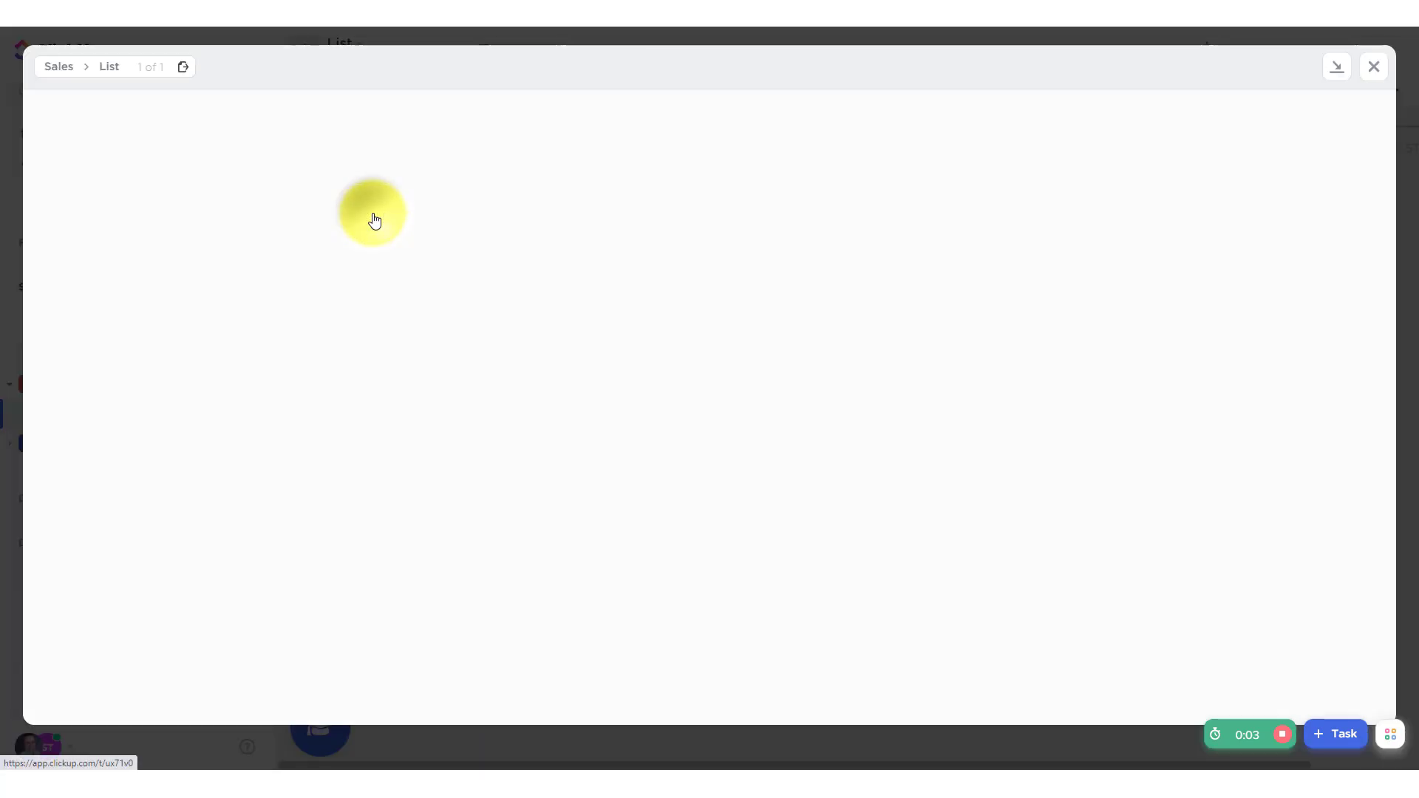
pyautogui.click(1376, 65)
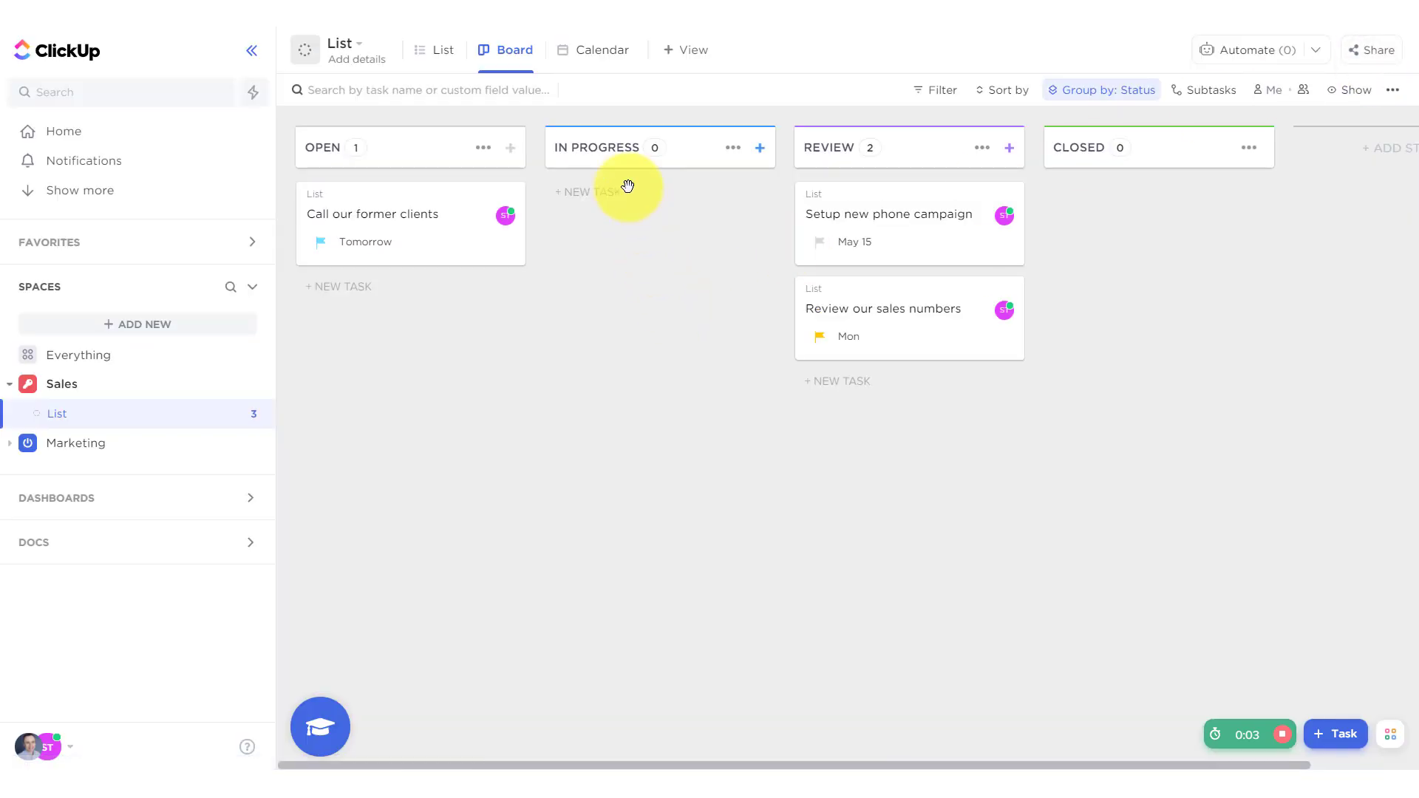
pyautogui.click(601, 54)
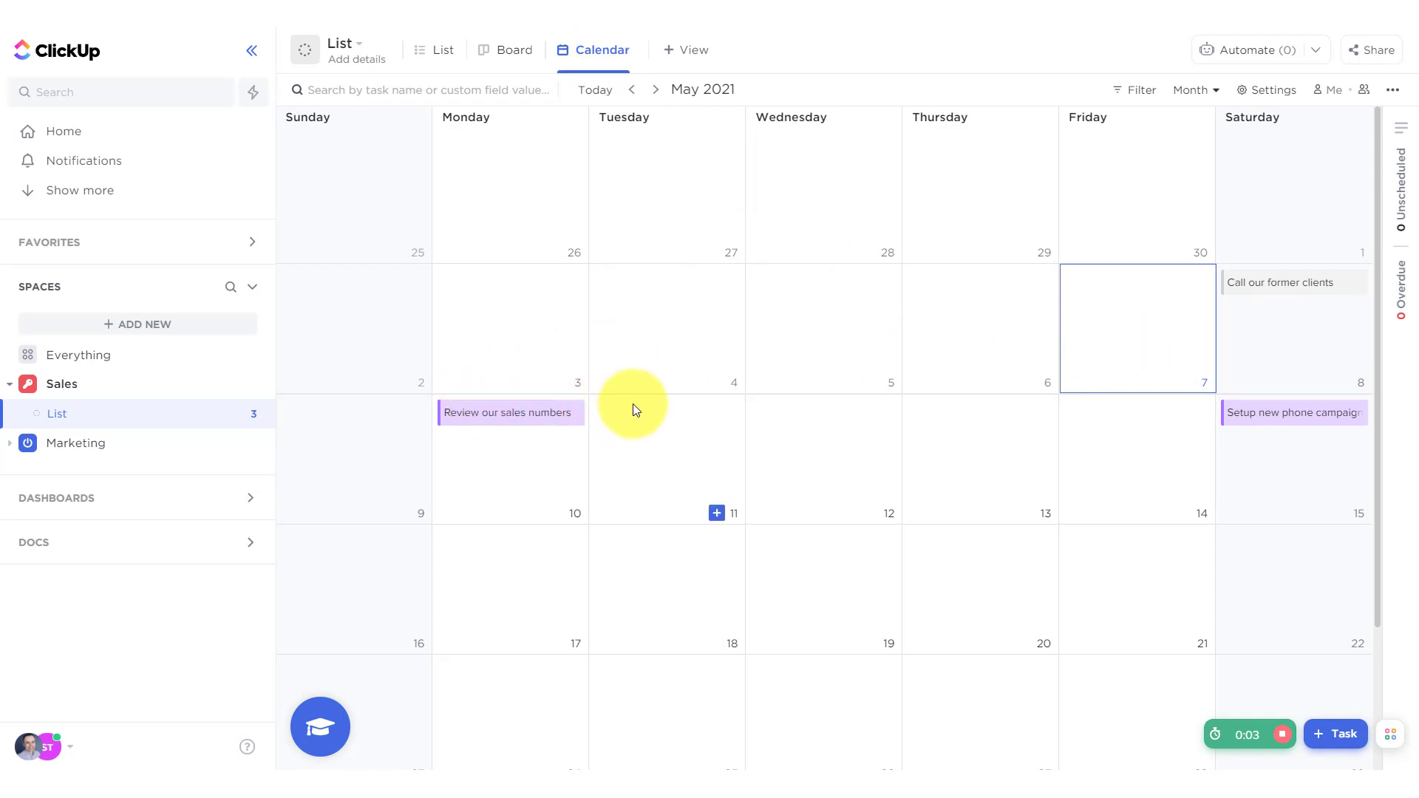
pyautogui.click(1256, 90)
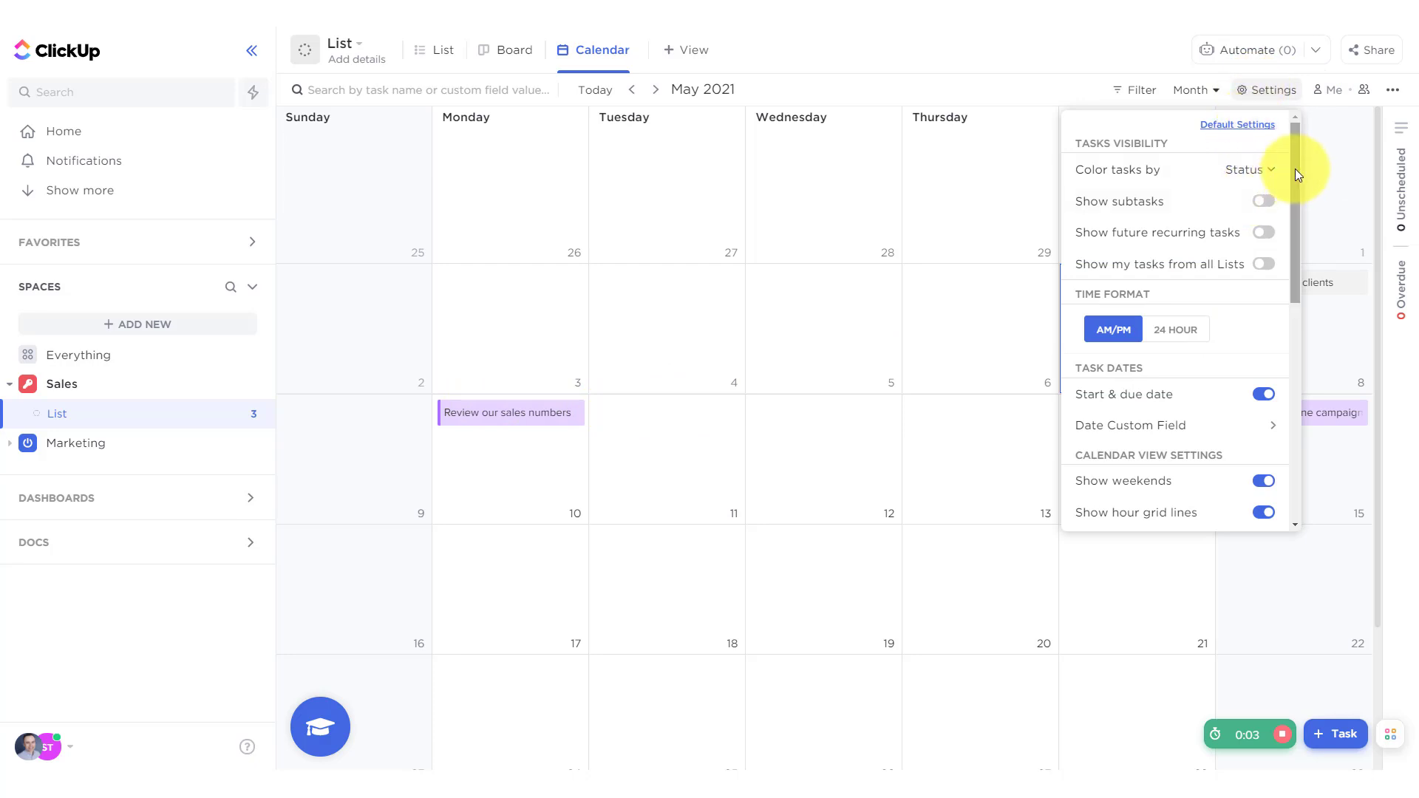
pyautogui.moveTo(1295, 169); pyautogui.dragTo(1292, 433)
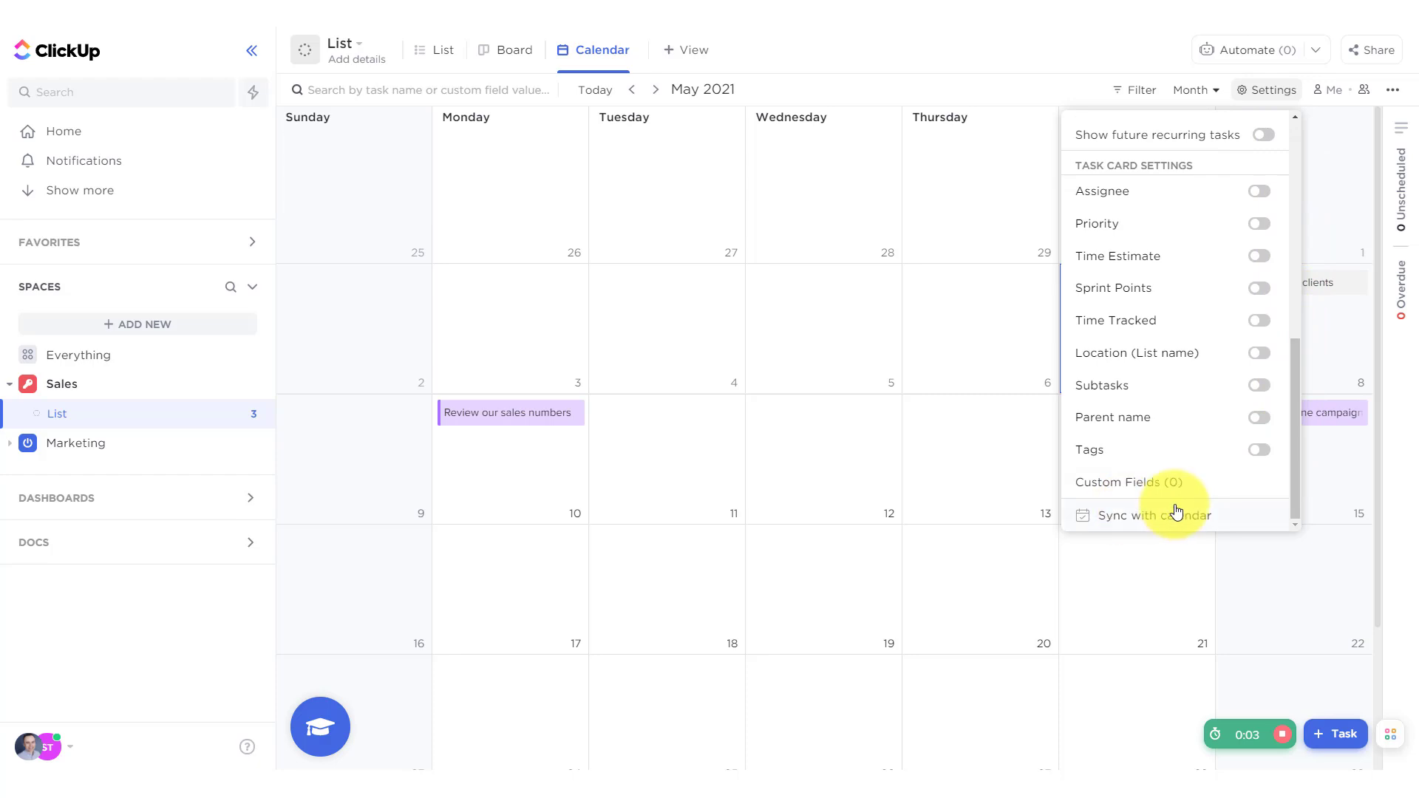
pyautogui.click(885, 353)
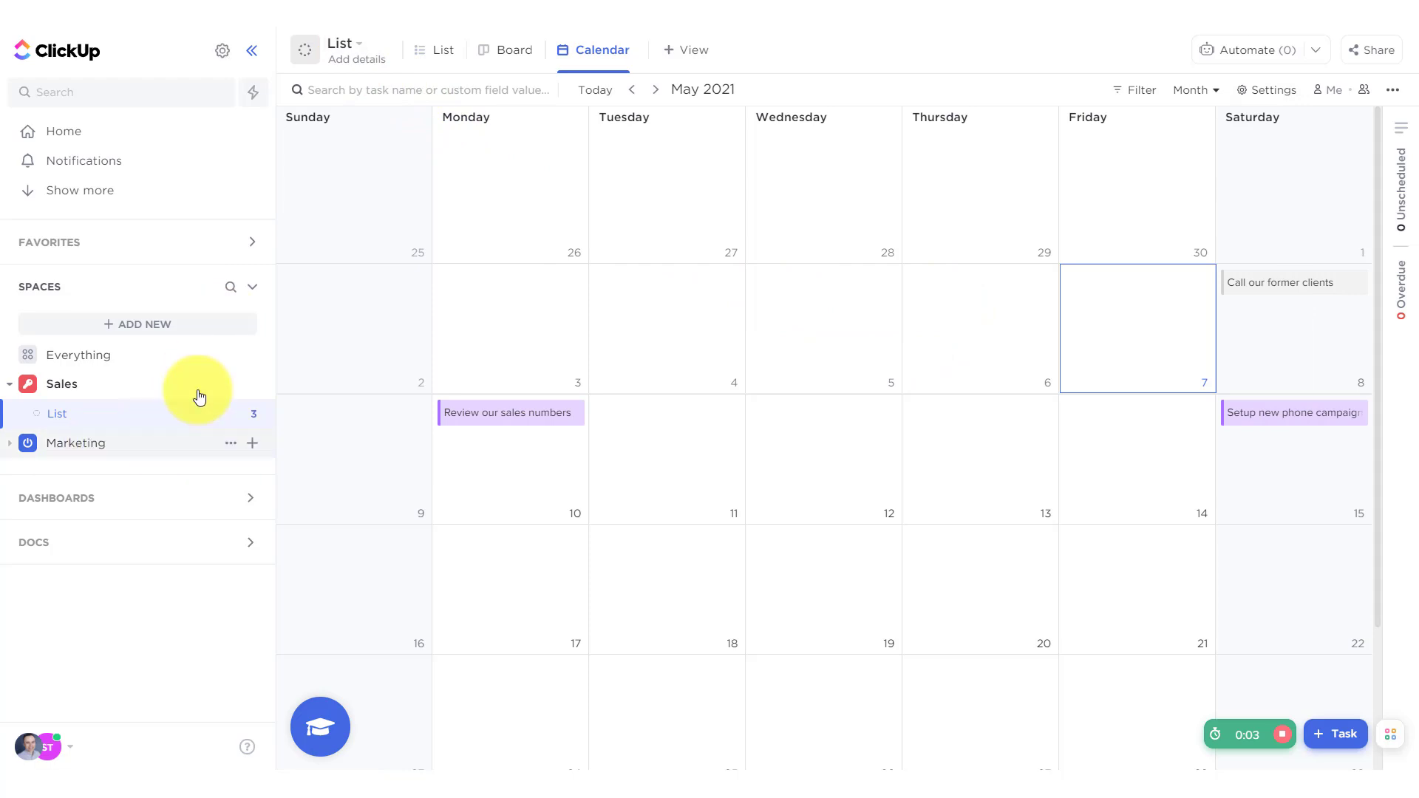
# - Create a new folder named Team A inside the Sales space
pyautogui.click(81, 391)
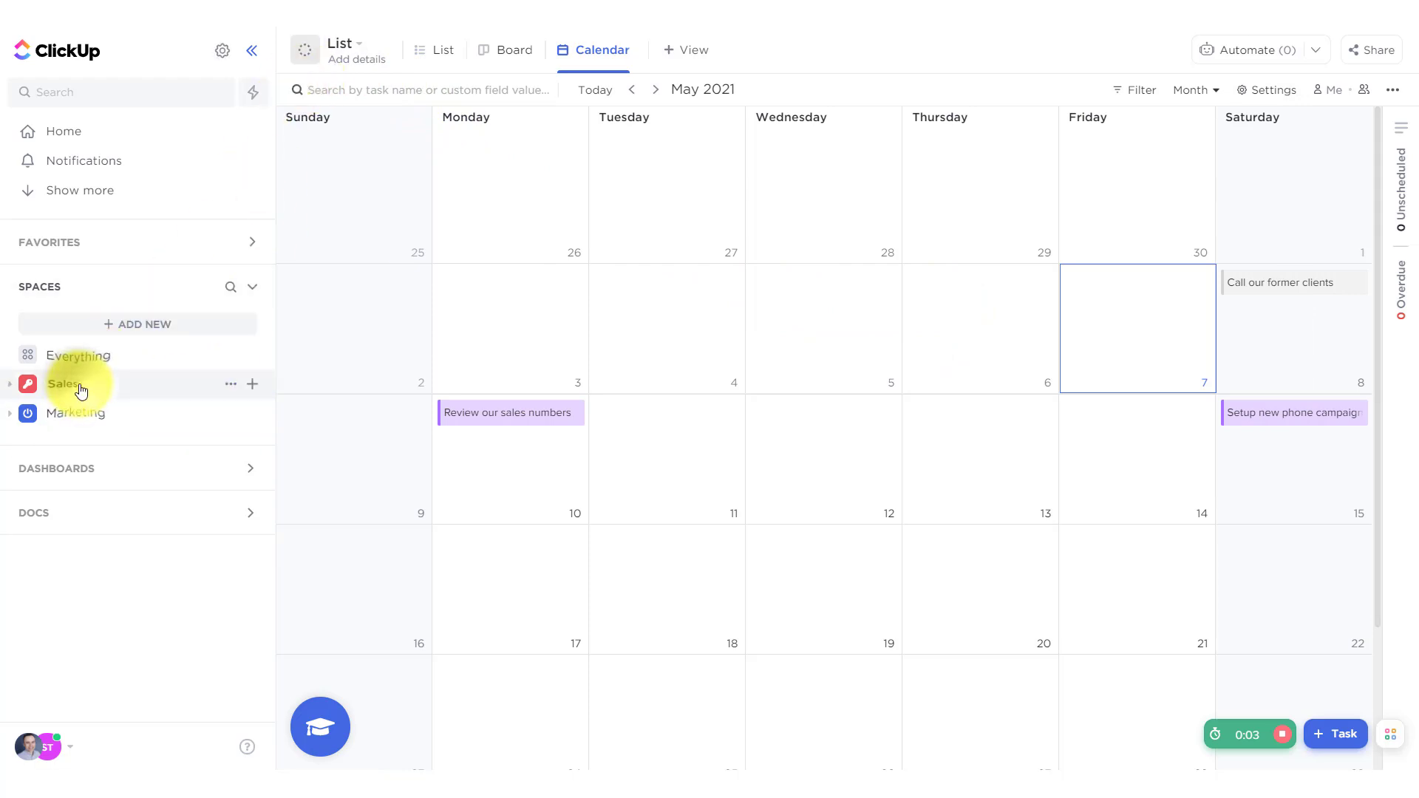
pyautogui.click(11, 384)
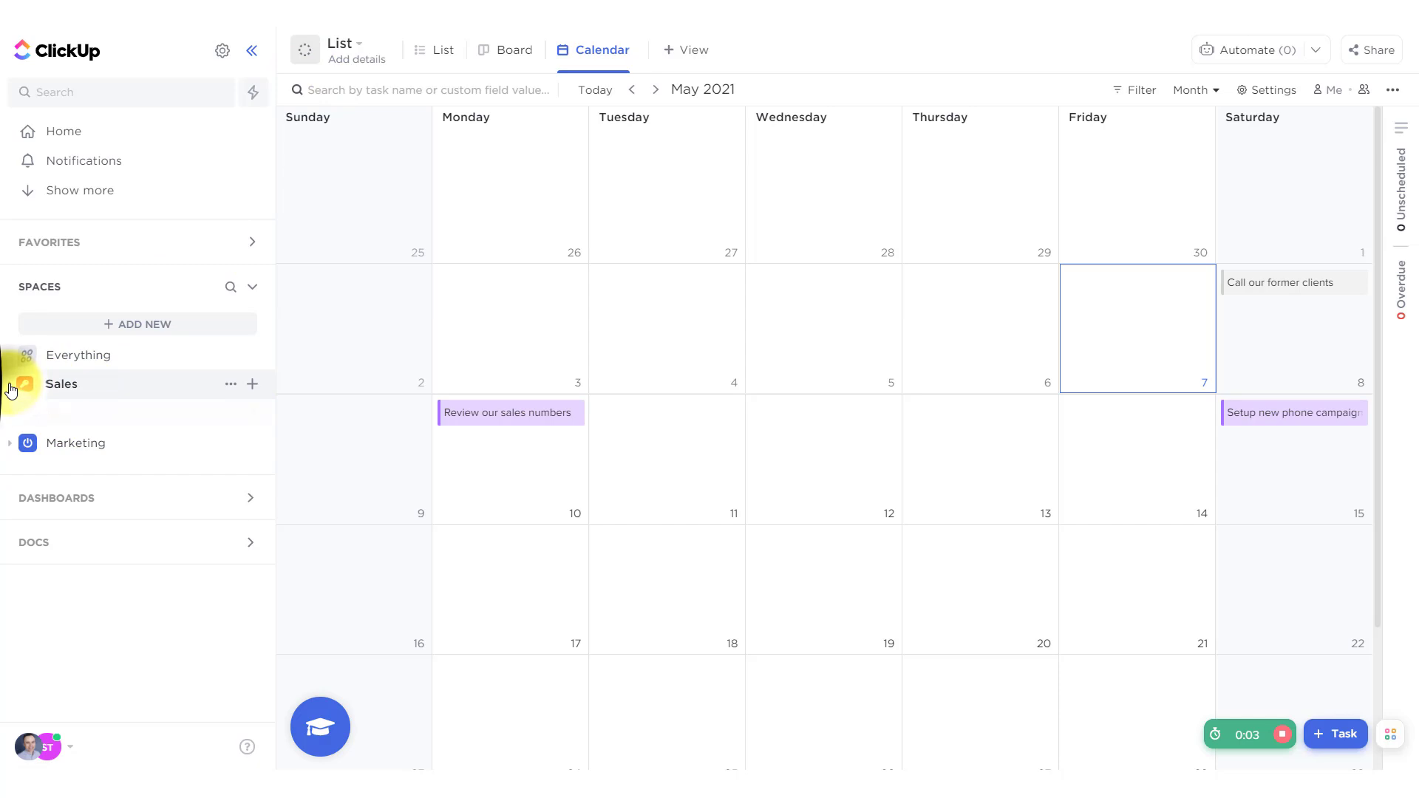
pyautogui.click(253, 385)
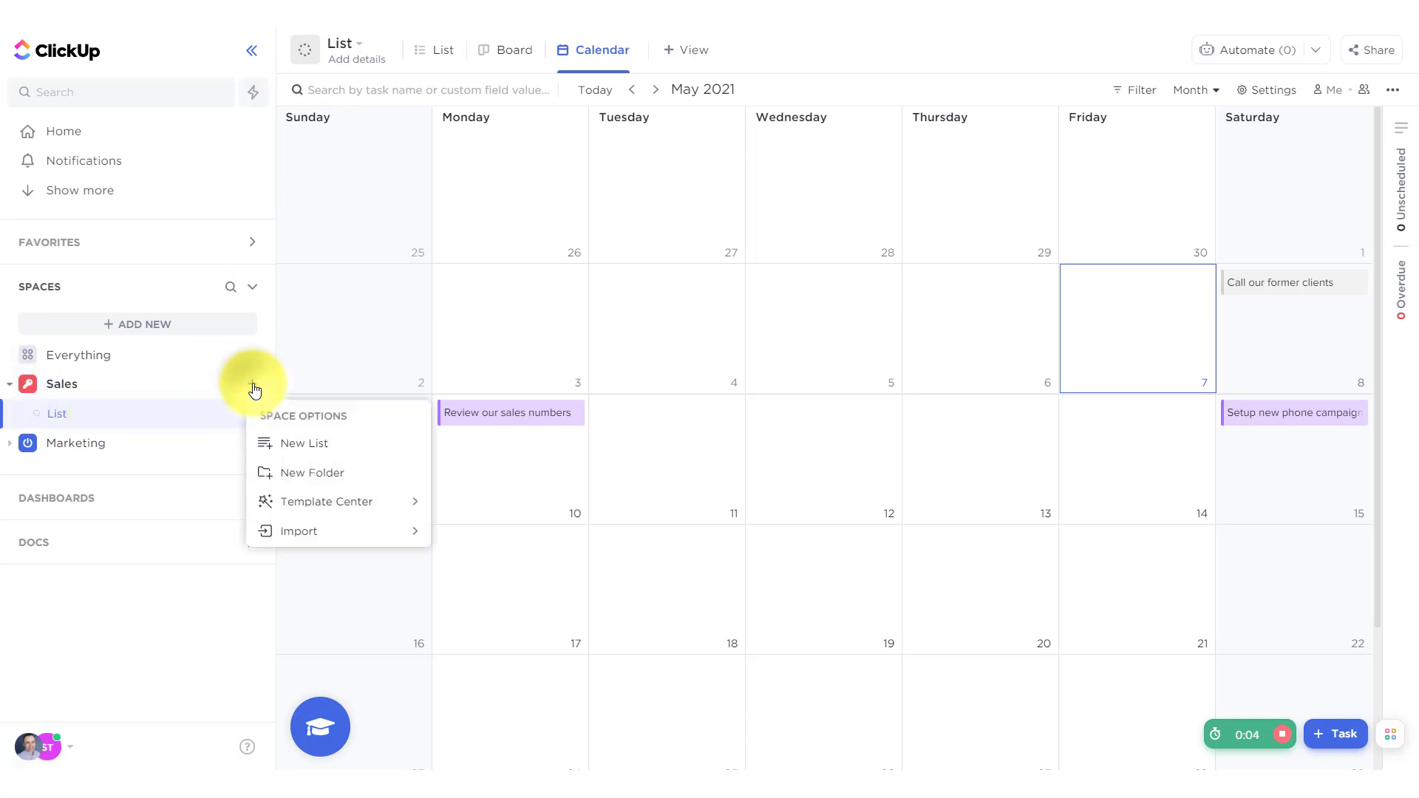
pyautogui.click(309, 477)
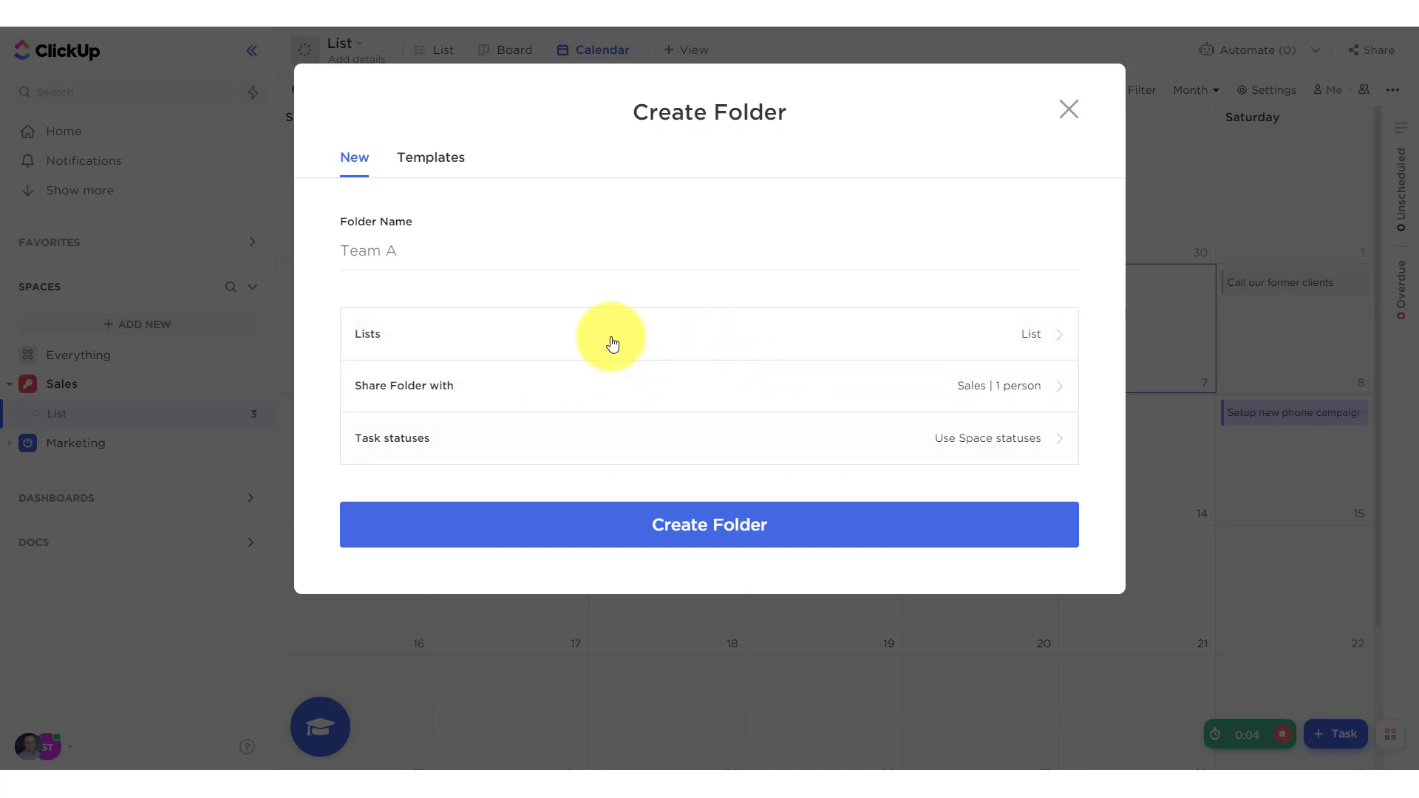
pyautogui.click(725, 529)
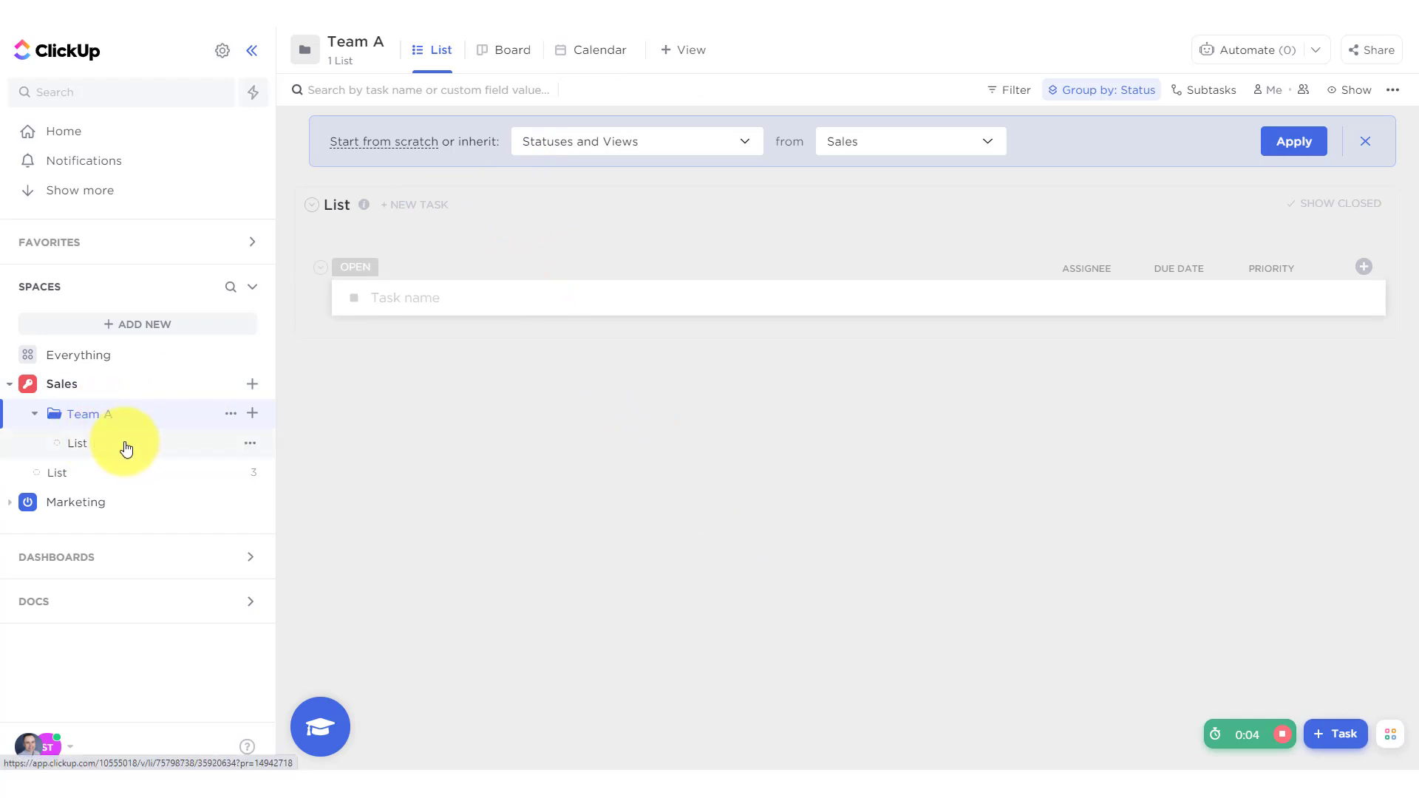
# - Create List 2 inside the Team A folder
pyautogui.click(253, 416)
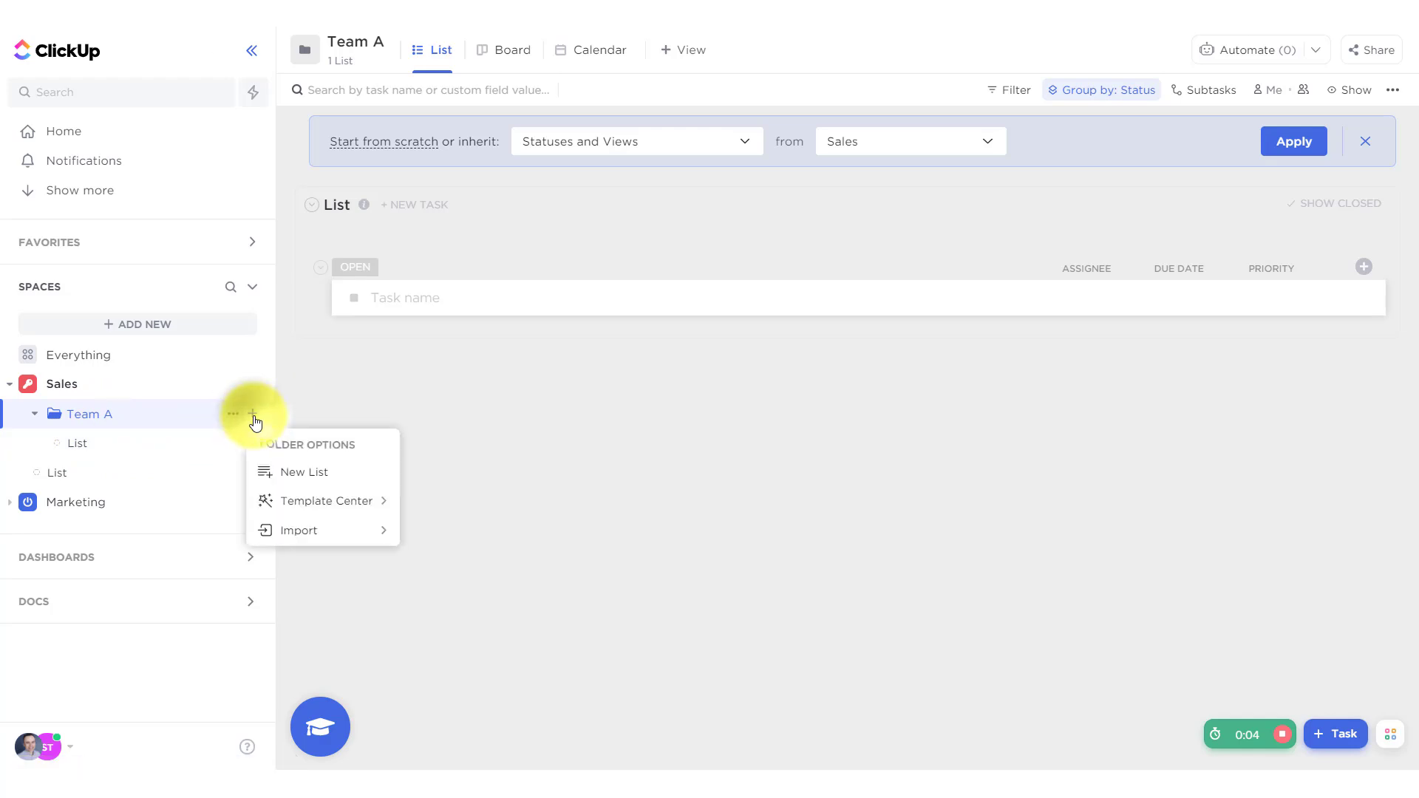
pyautogui.click(308, 475)
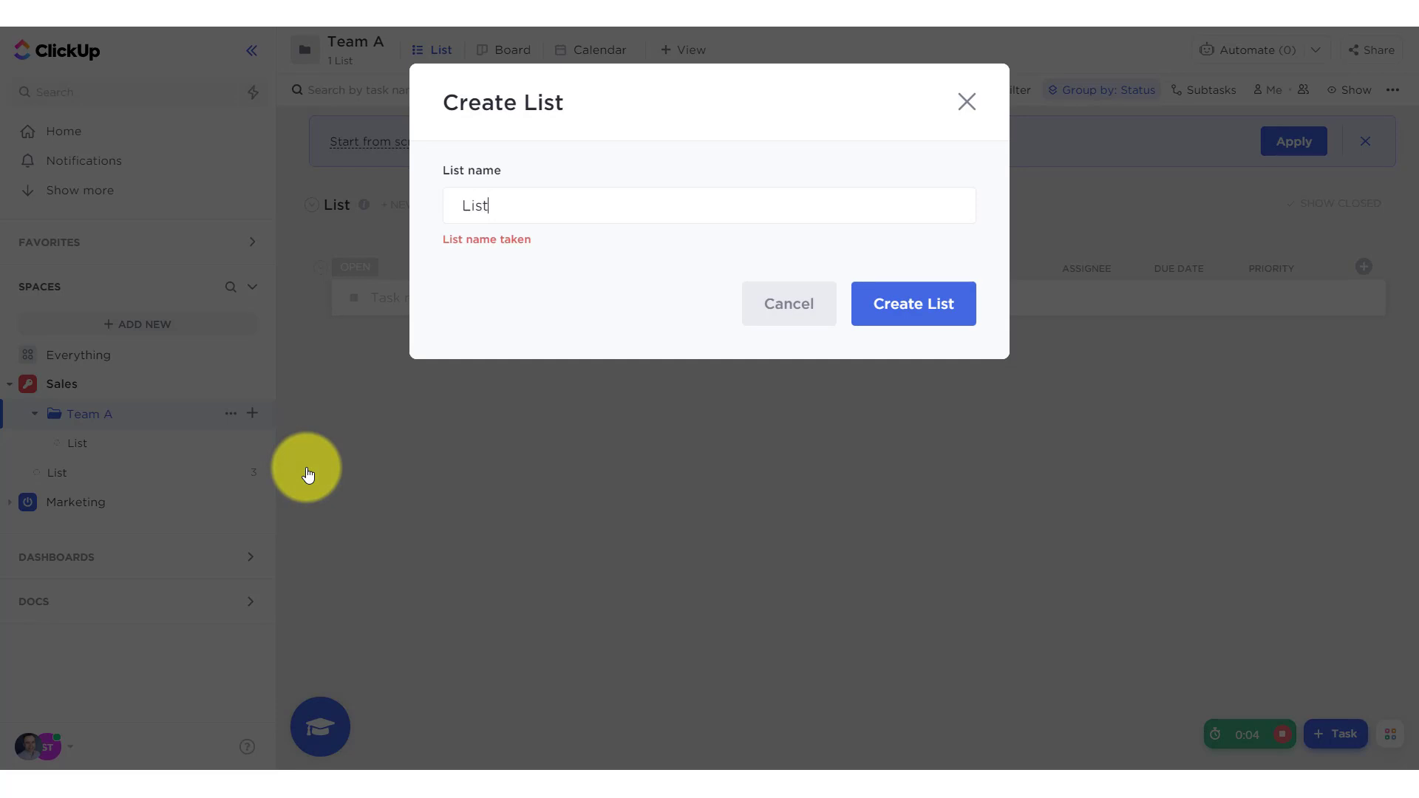
pyautogui.click(776, 302)
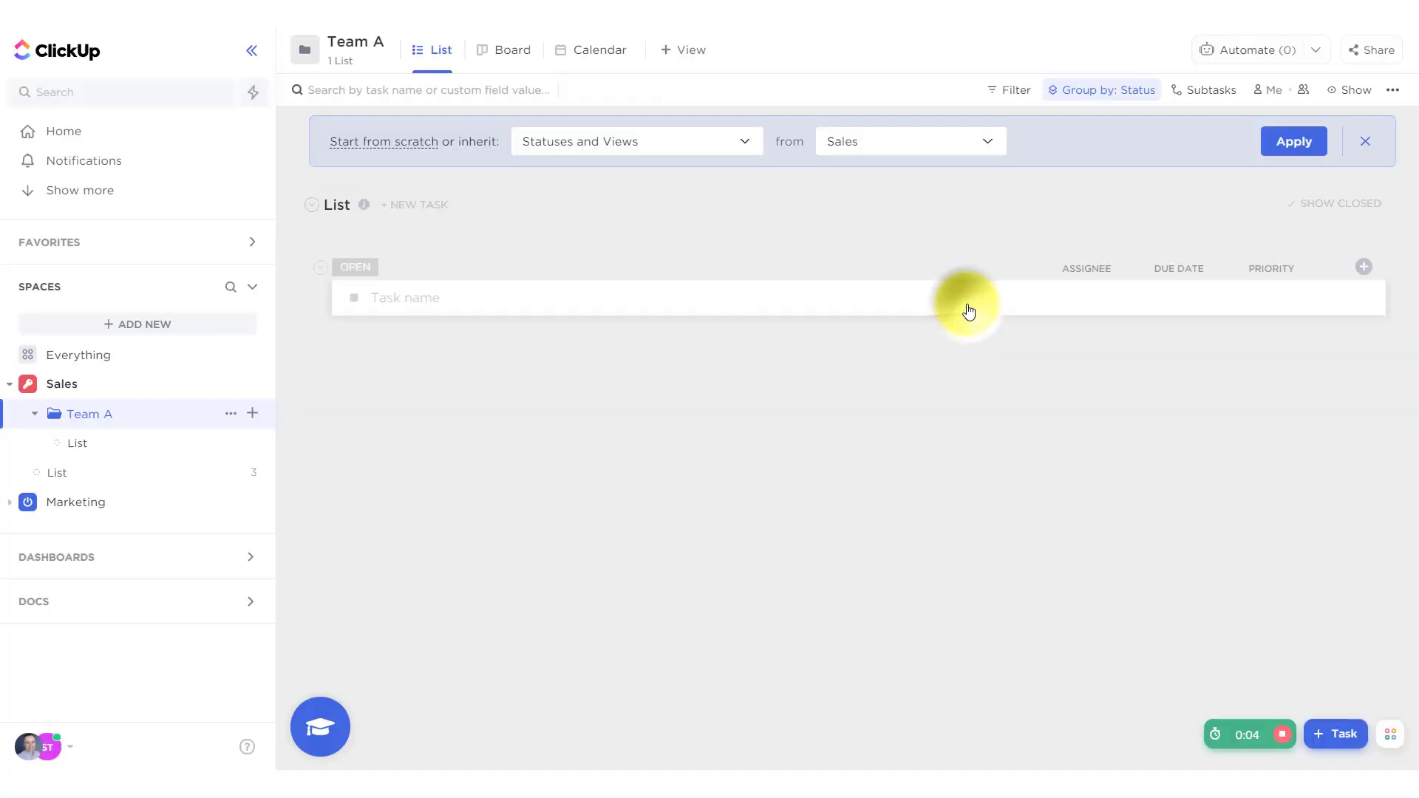
# - Create List 3 in Team A and drag it below List 2 in the sidebar
pyautogui.click(255, 415)
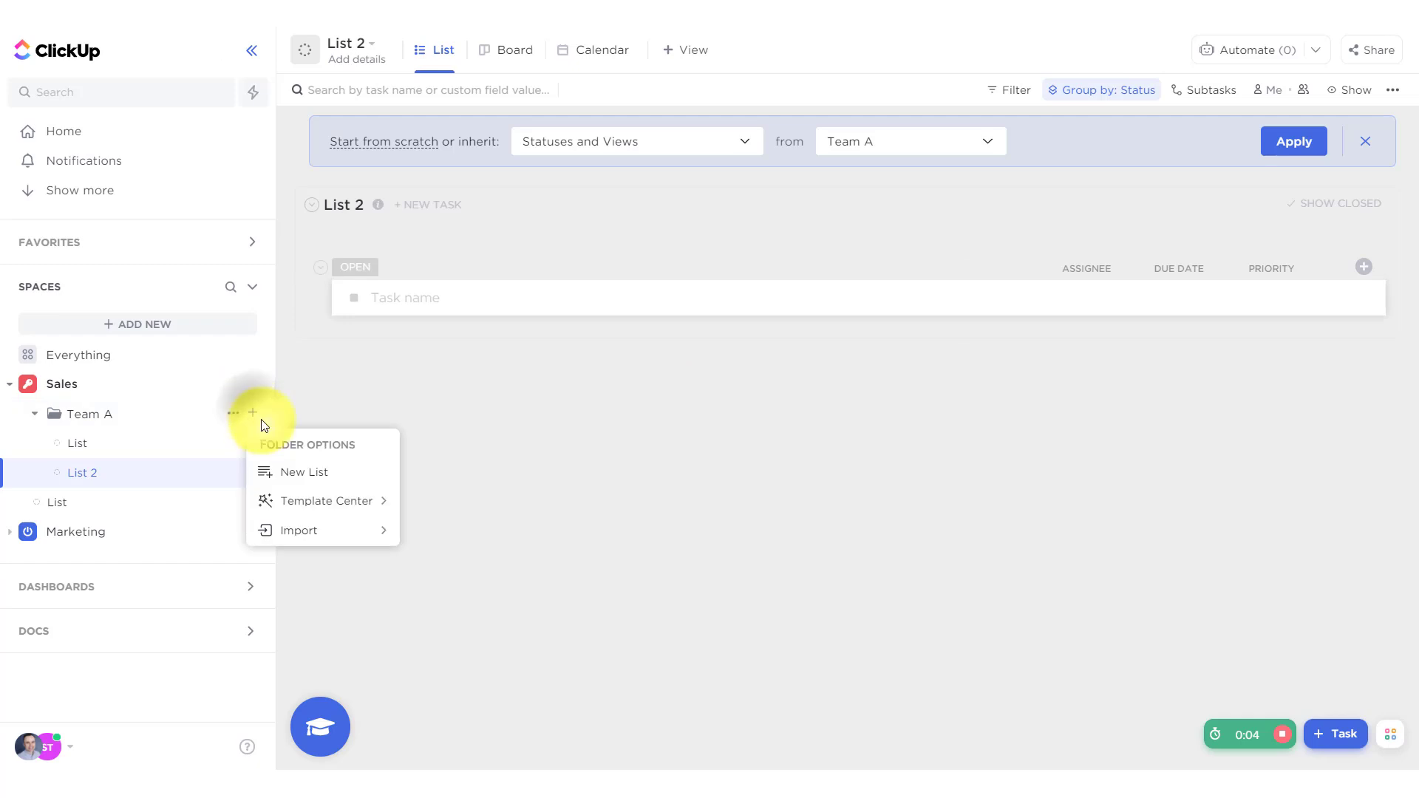
pyautogui.click(336, 473)
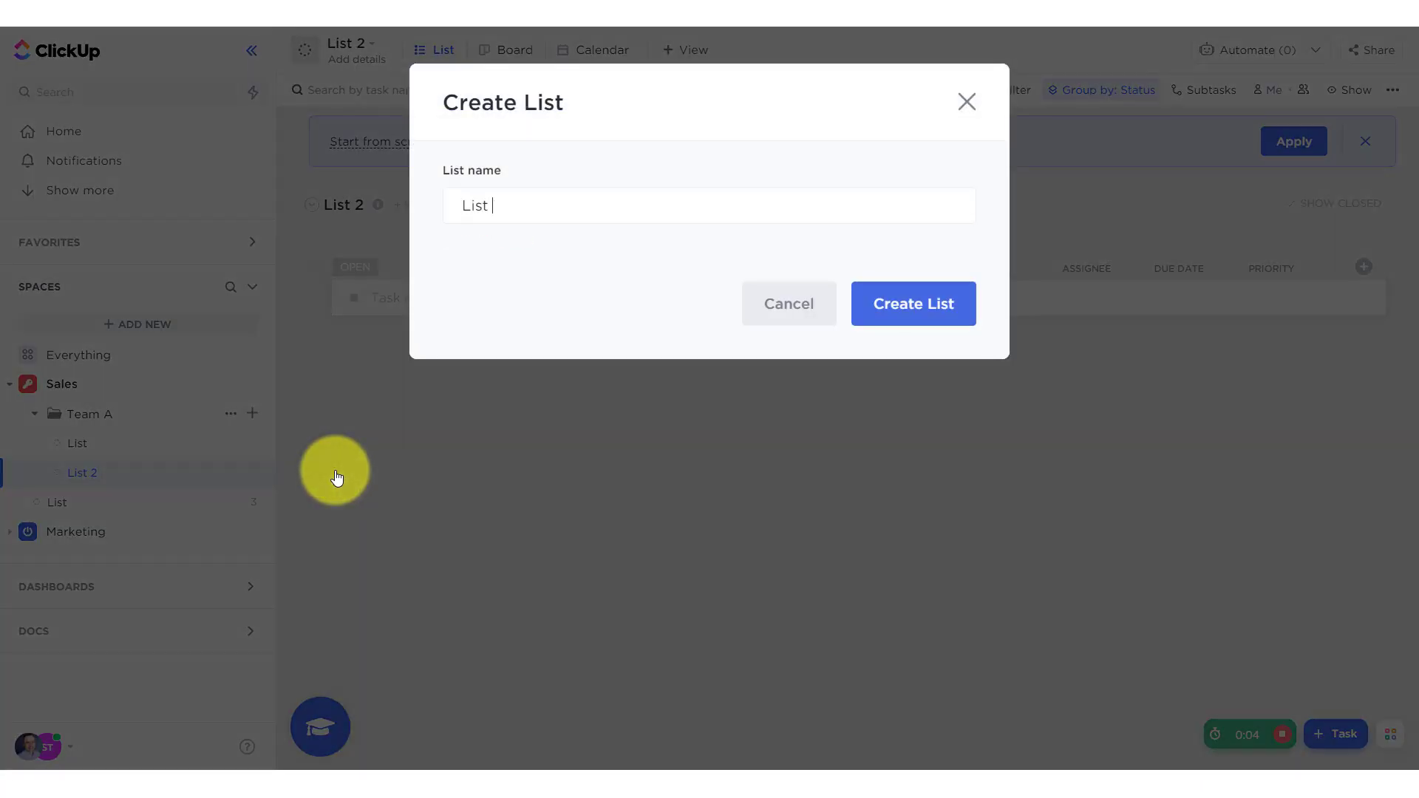
pyautogui.write('3')
pyautogui.click(887, 314)
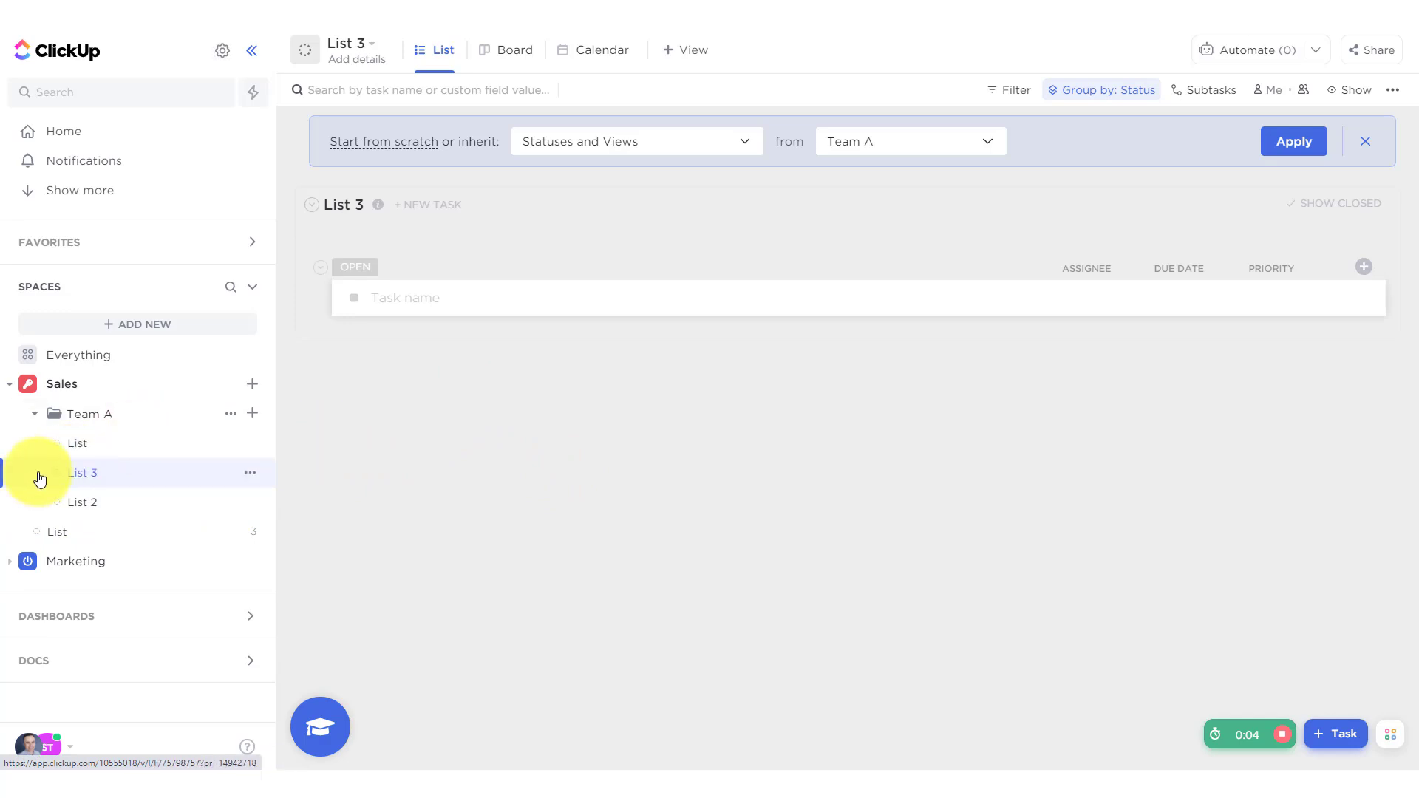
pyautogui.moveTo(37, 487); pyautogui.dragTo(33, 478)
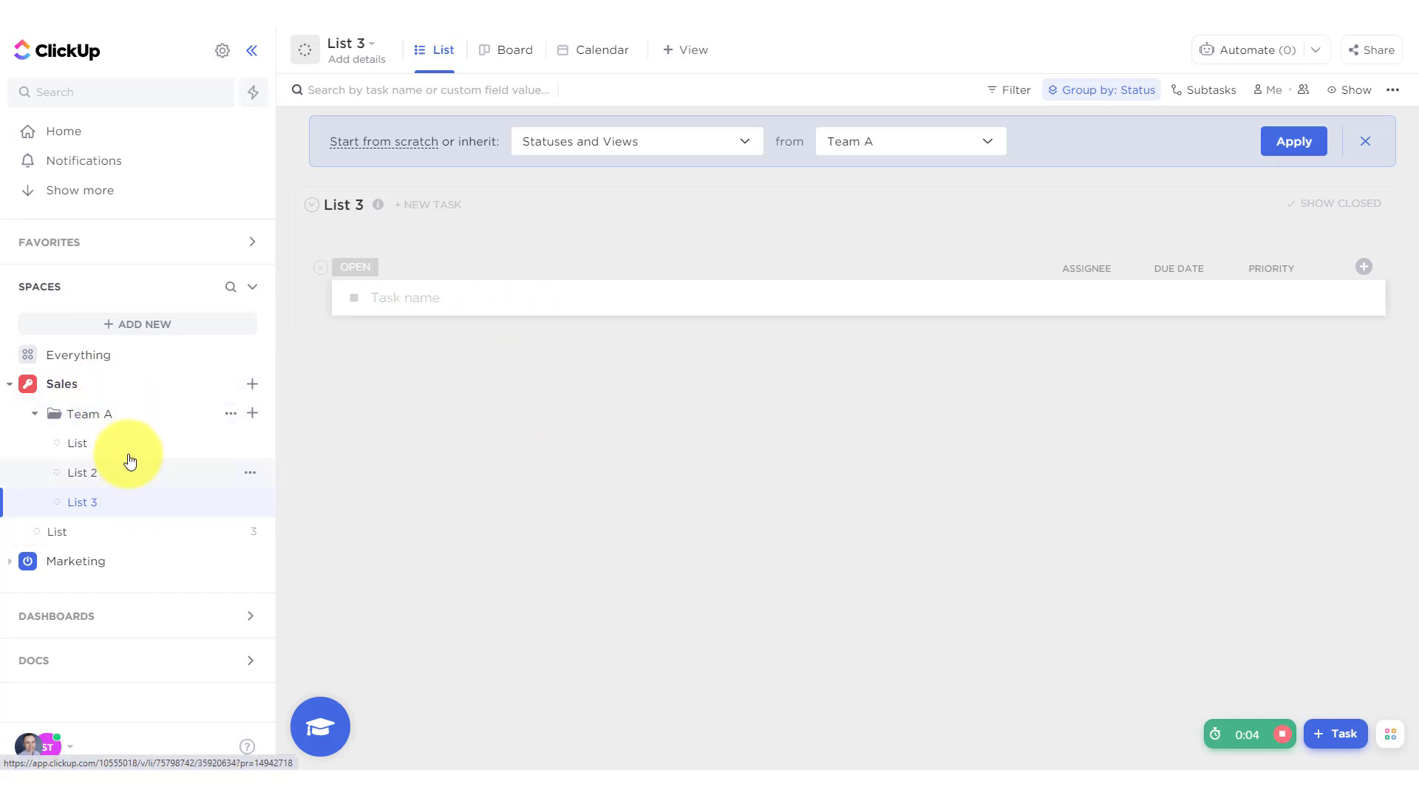
# - Create a list named Marketing List in the Marketing space
pyautogui.click(9, 563)
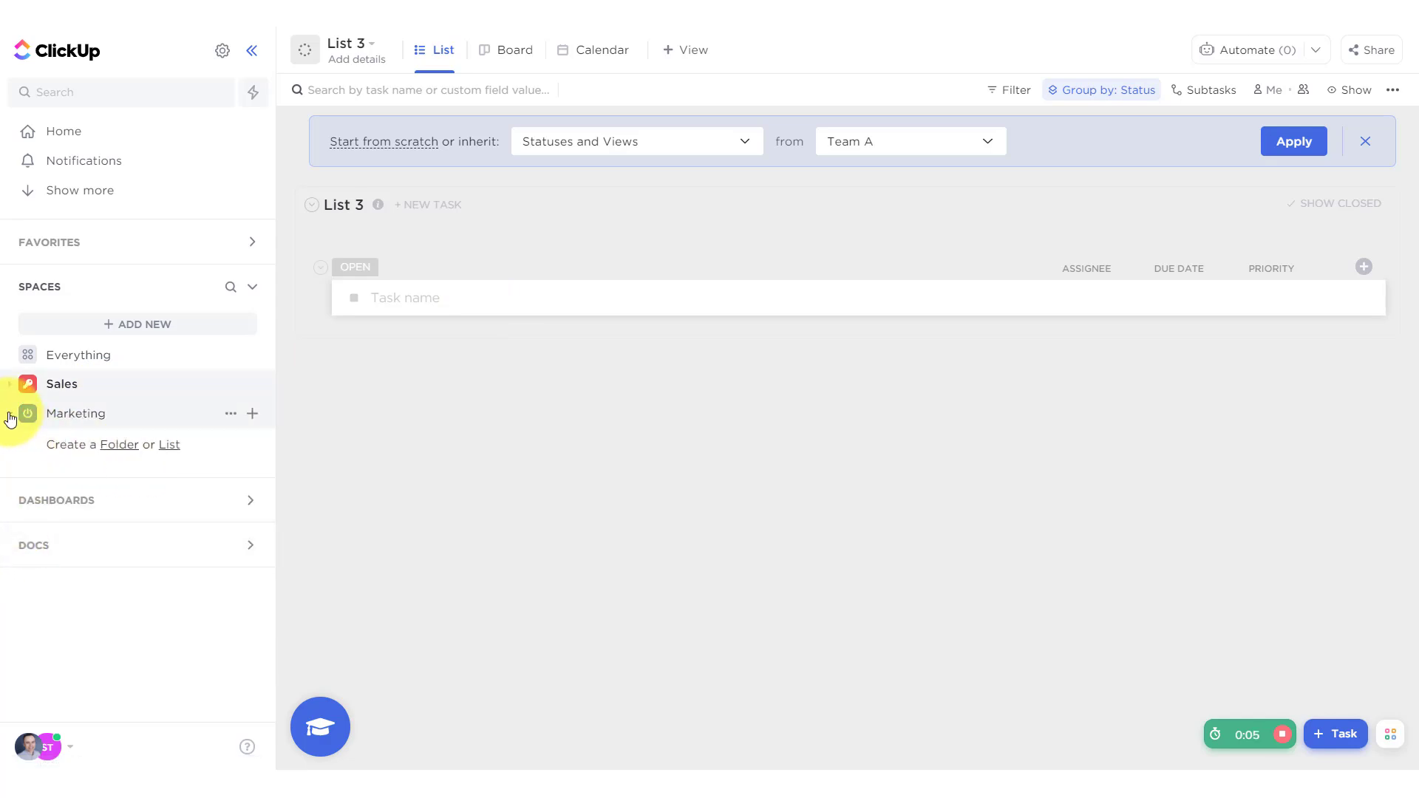
pyautogui.click(165, 446)
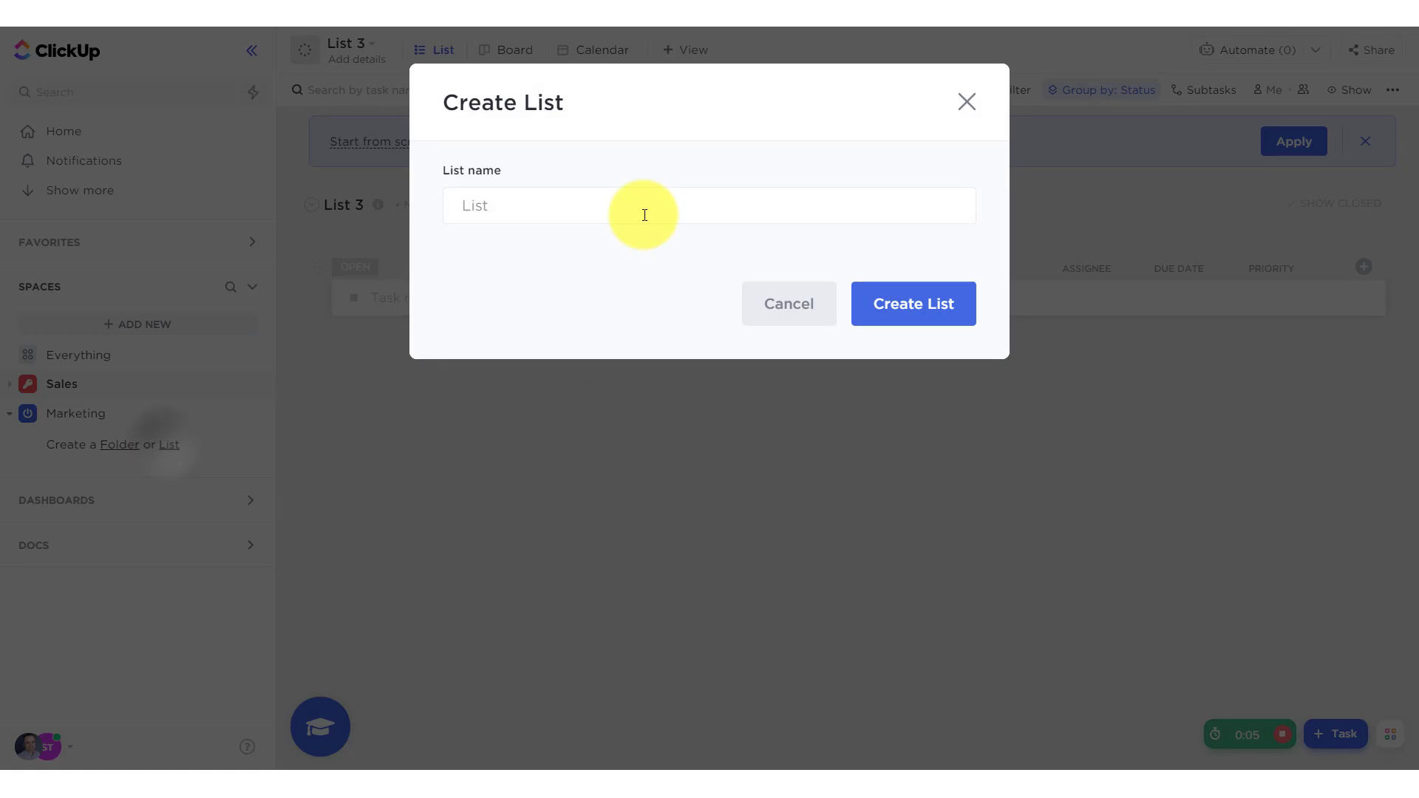
pyautogui.write('Marketing Lis')
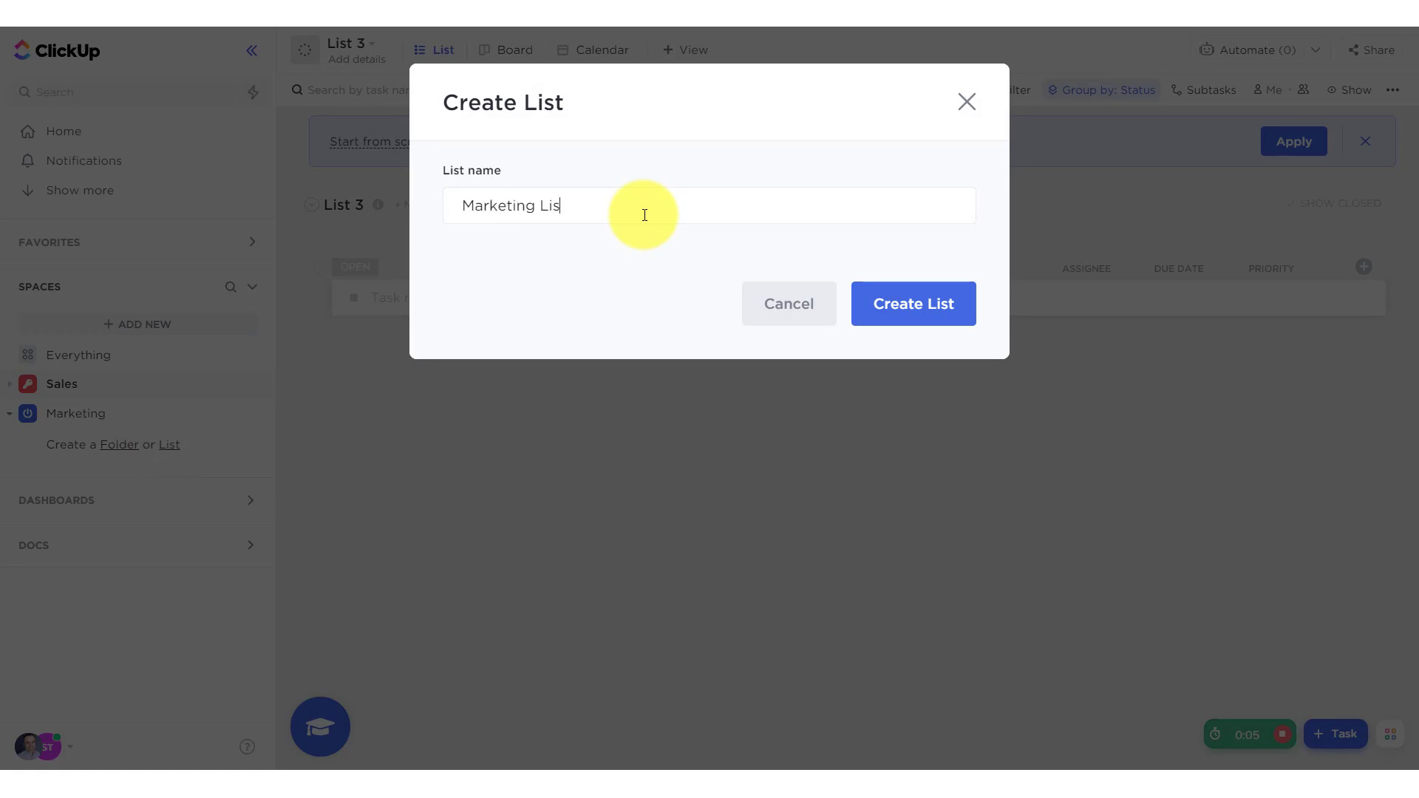
pyautogui.write('t')
pyautogui.click(934, 302)
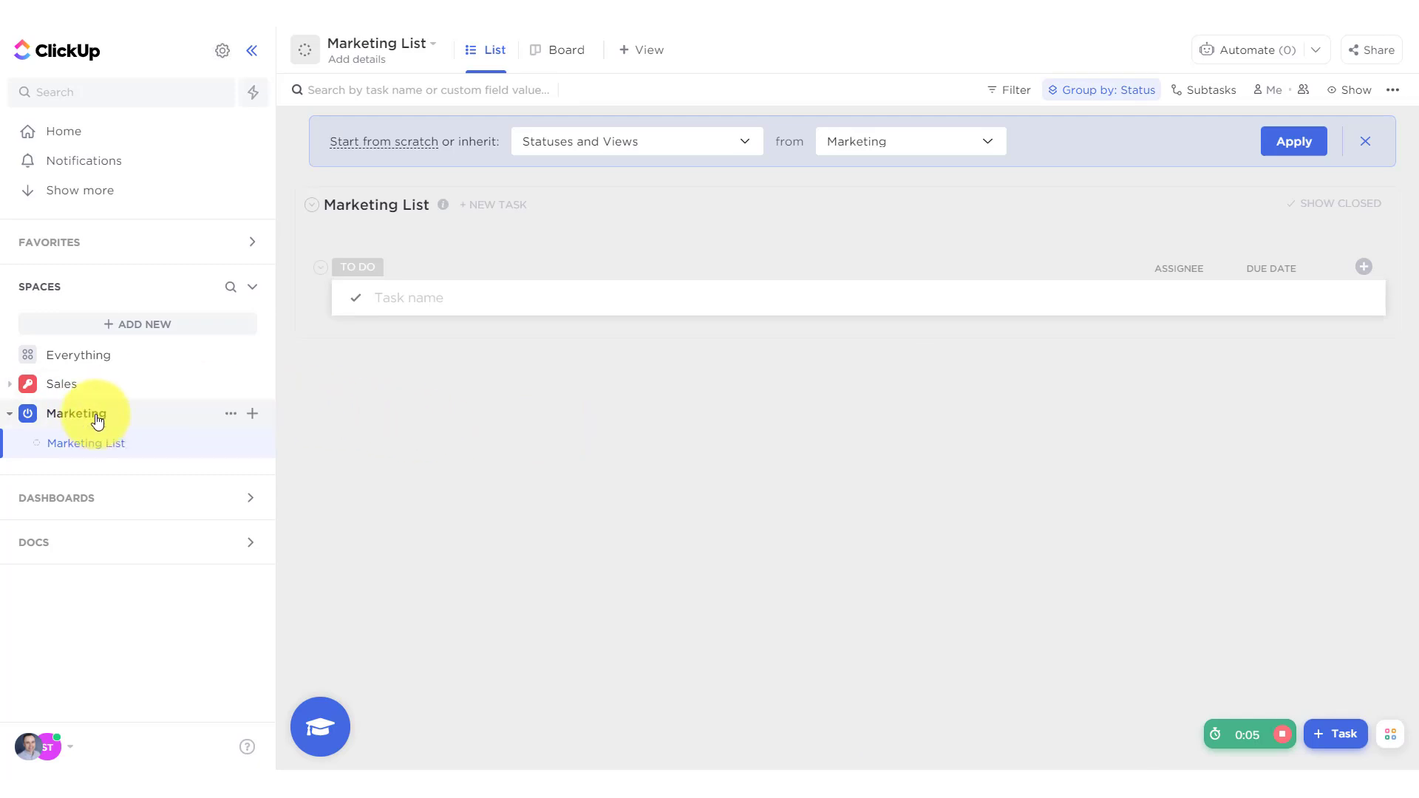
# - Add tasks Task 1 and Task 2 to the Marketing List
pyautogui.click(582, 298)
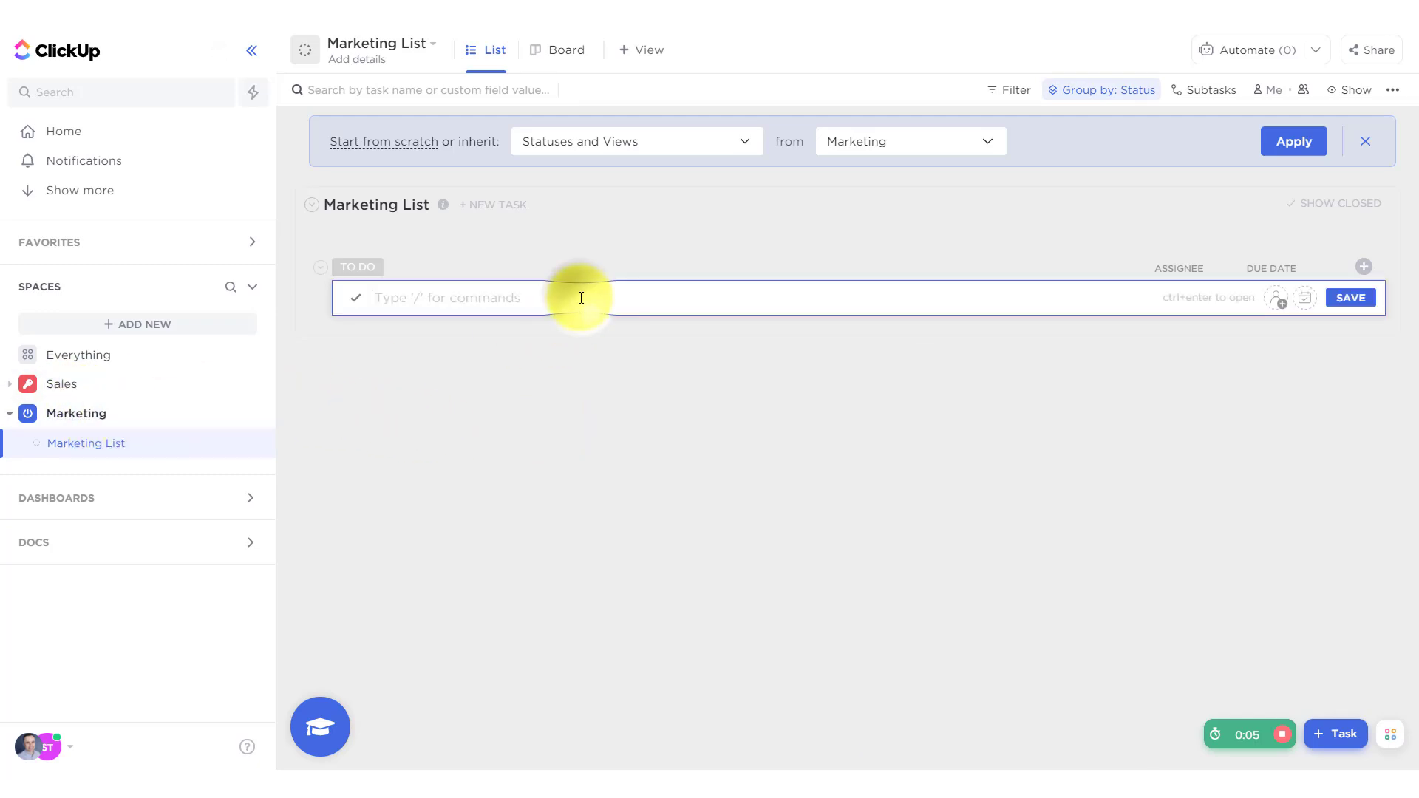
pyautogui.write('Task 1')
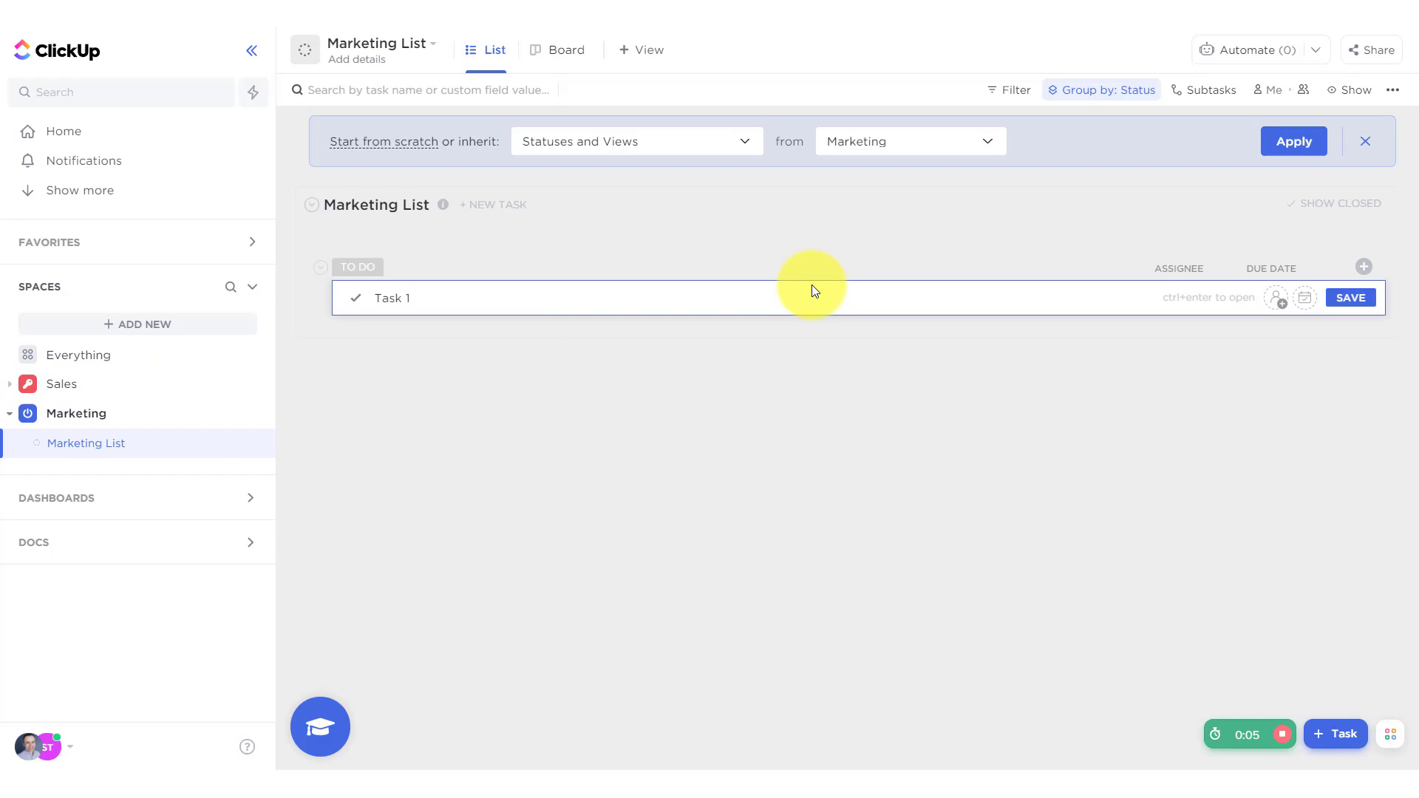
pyautogui.press('Return')
pyautogui.write('Task 2')
pyautogui.press('Return')
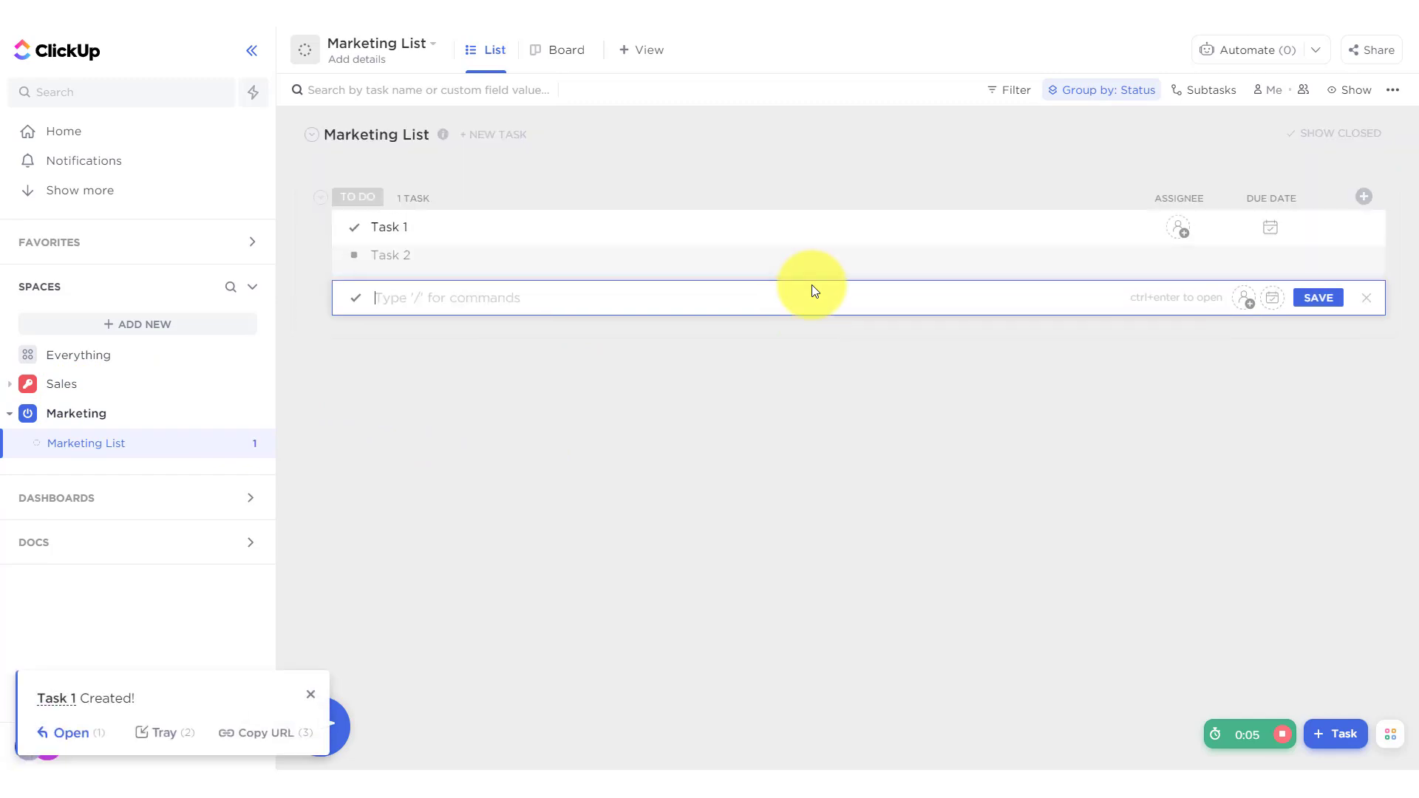
pyautogui.click(598, 385)
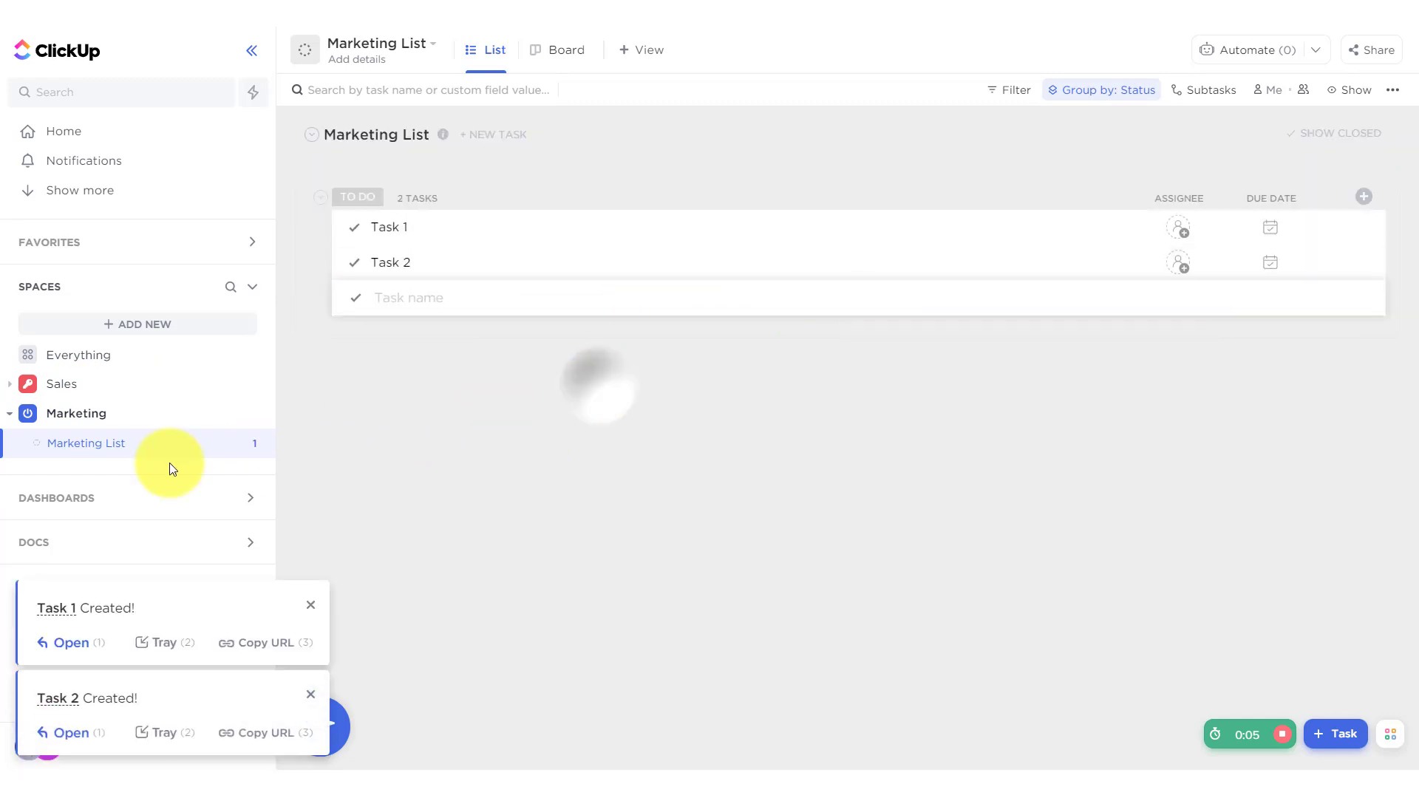
# - Open the Sales space overview, browse Team A's lists, and check which Statuses and Views are inherited
pyautogui.click(7, 386)
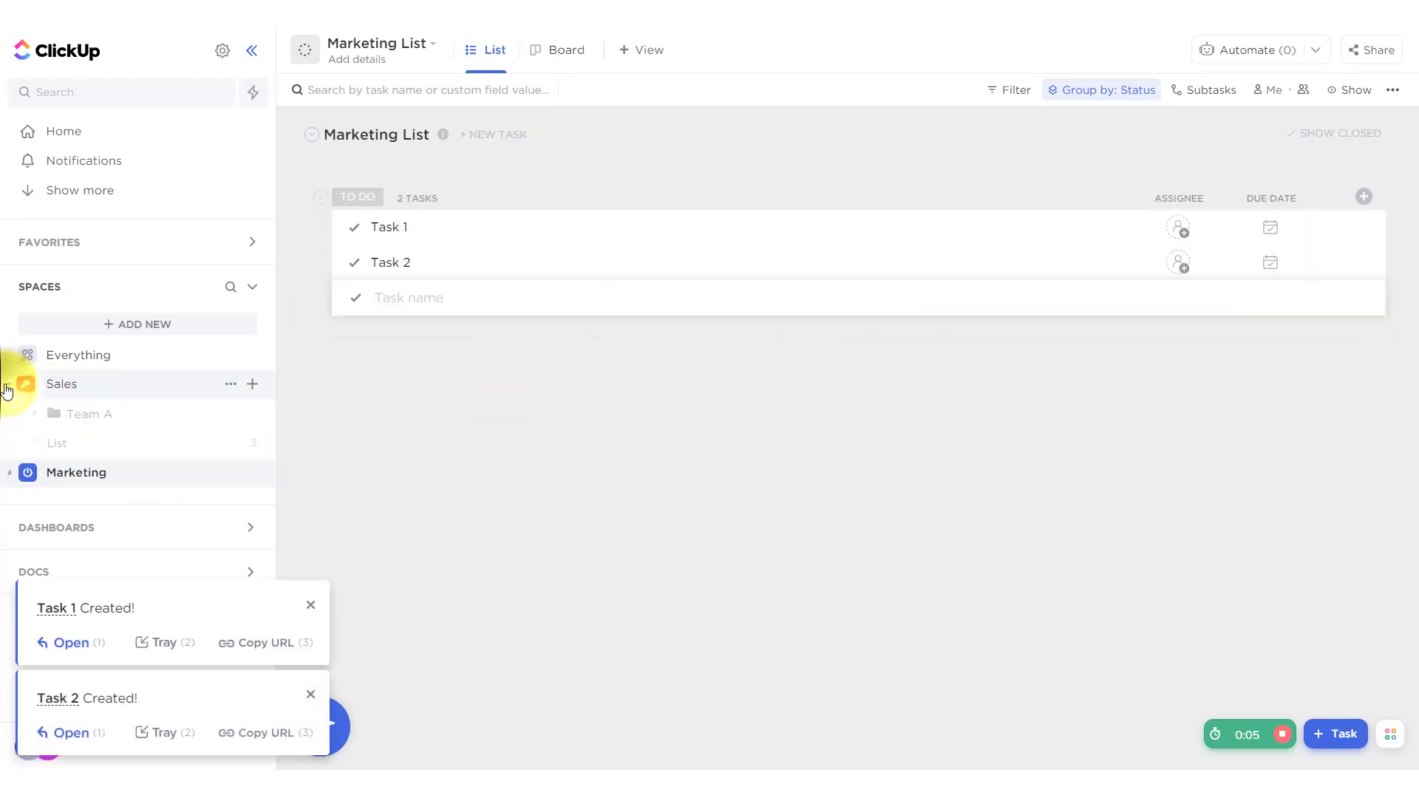
pyautogui.click(65, 385)
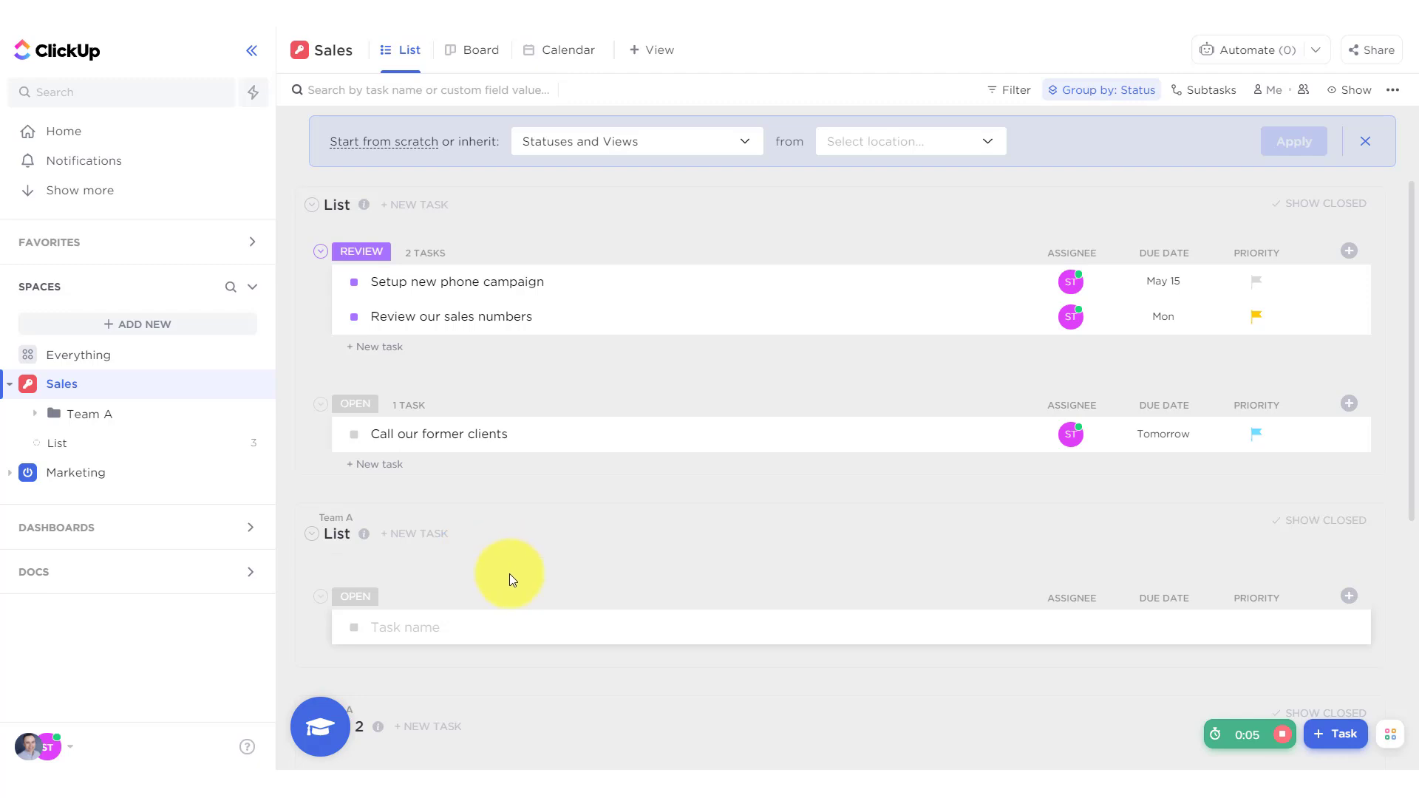
pyautogui.moveTo(607, 546)
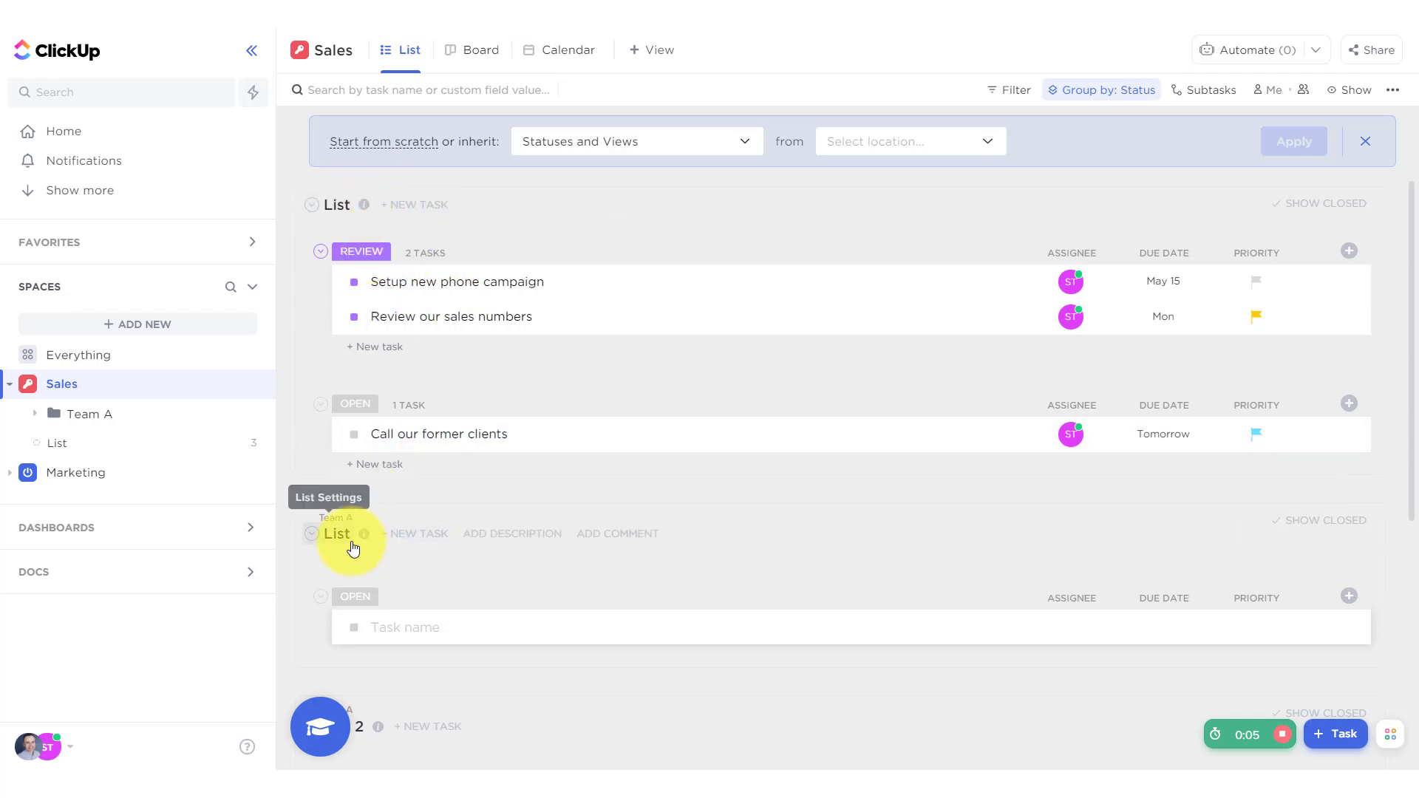
pyautogui.click(35, 414)
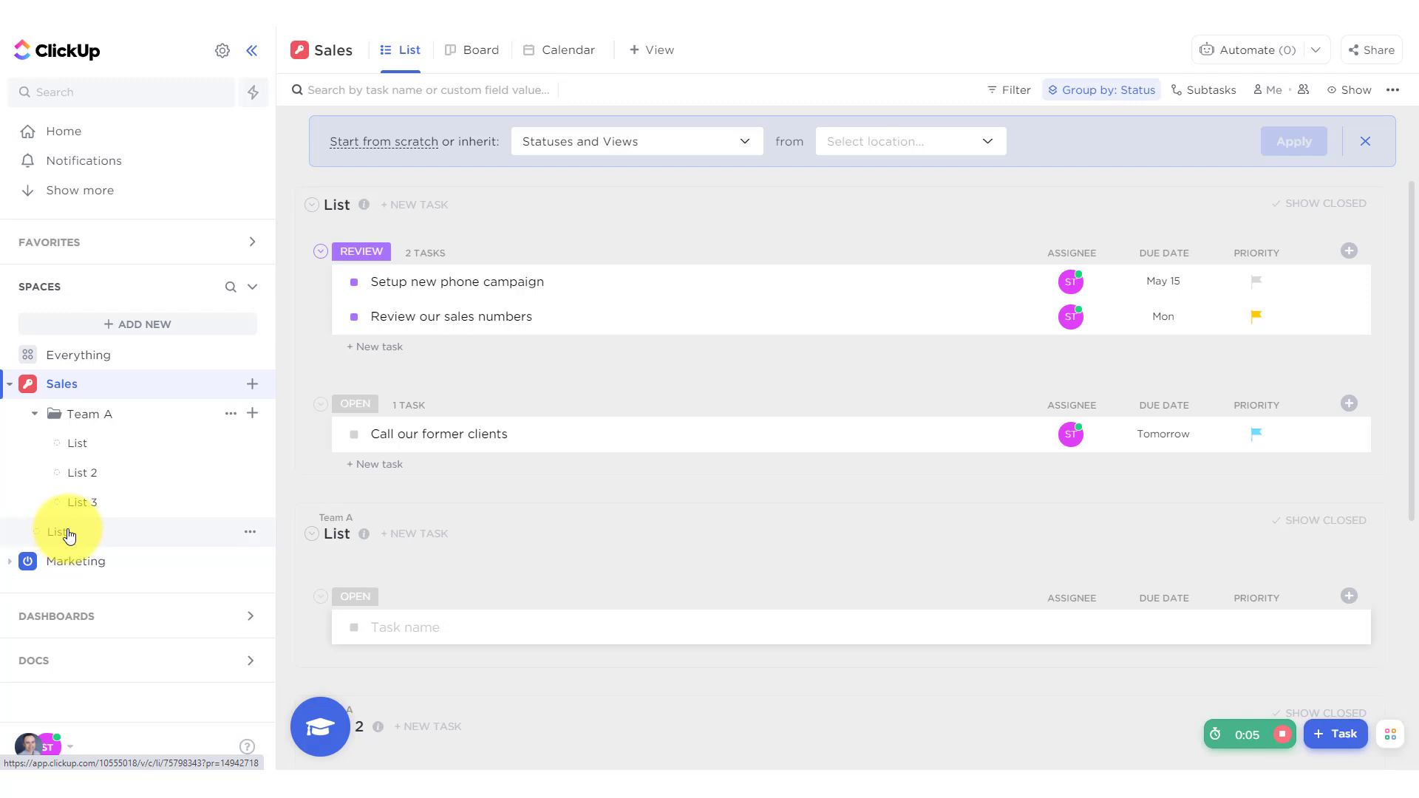
pyautogui.scroll(-4, 442, 408)
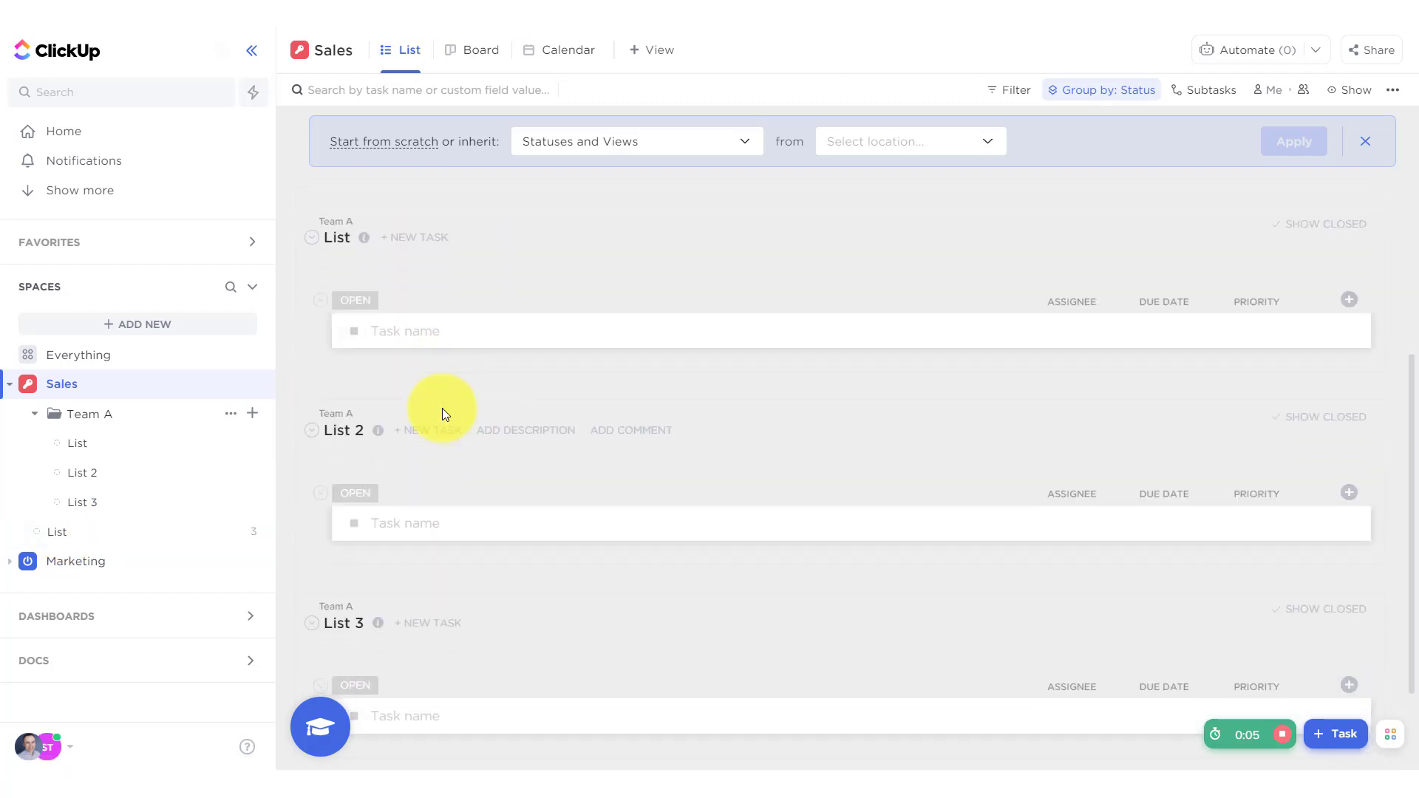
pyautogui.scroll(-2, 443, 409)
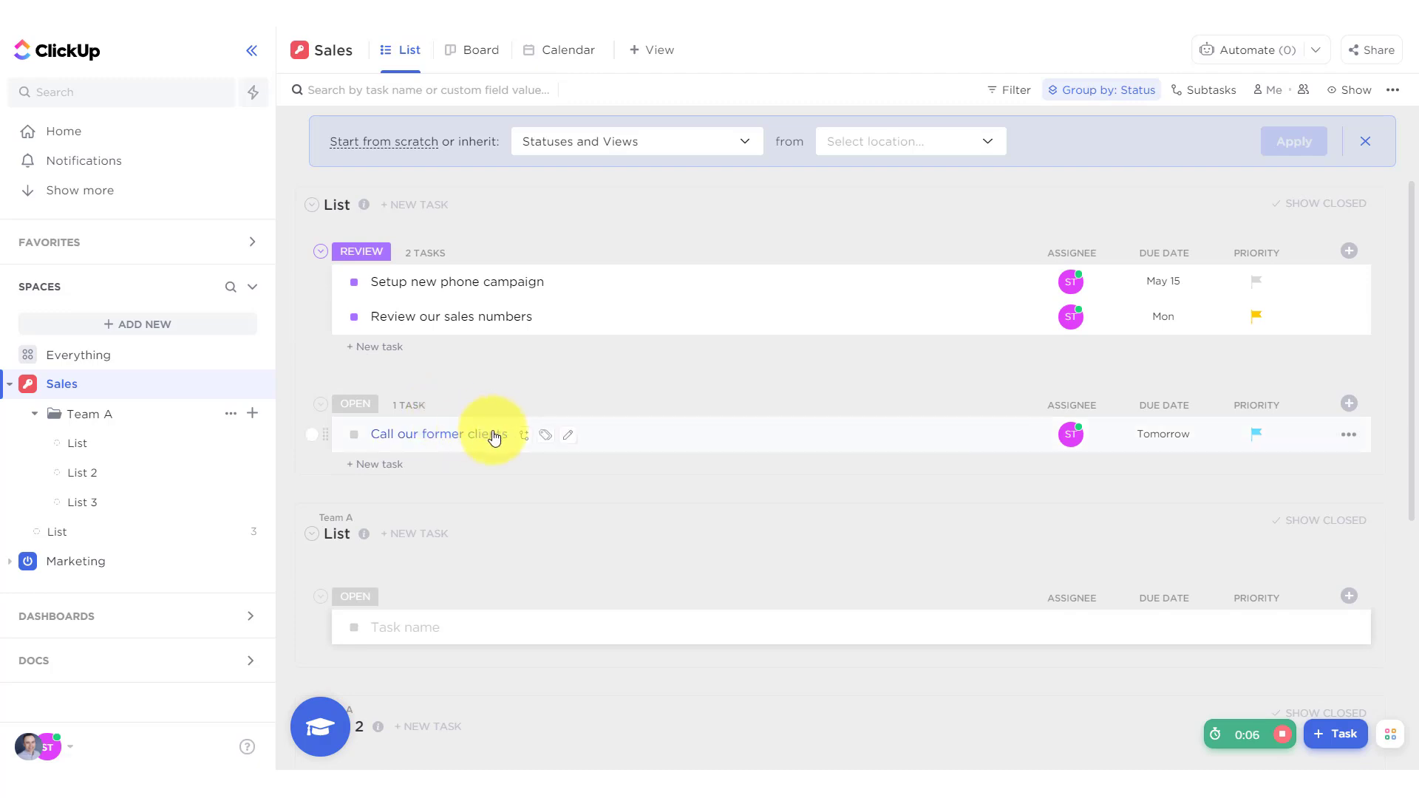
pyautogui.click(34, 414)
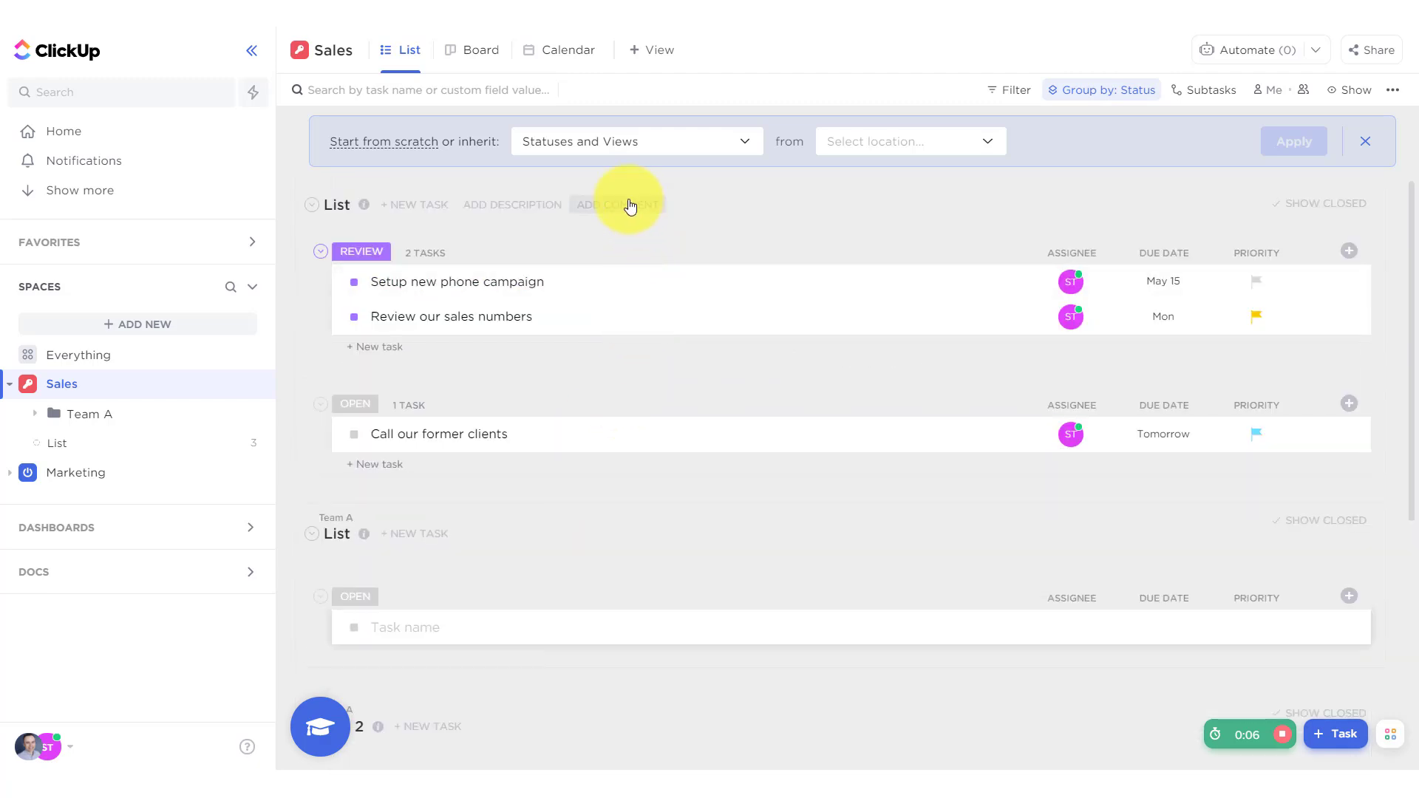
pyautogui.click(742, 144)
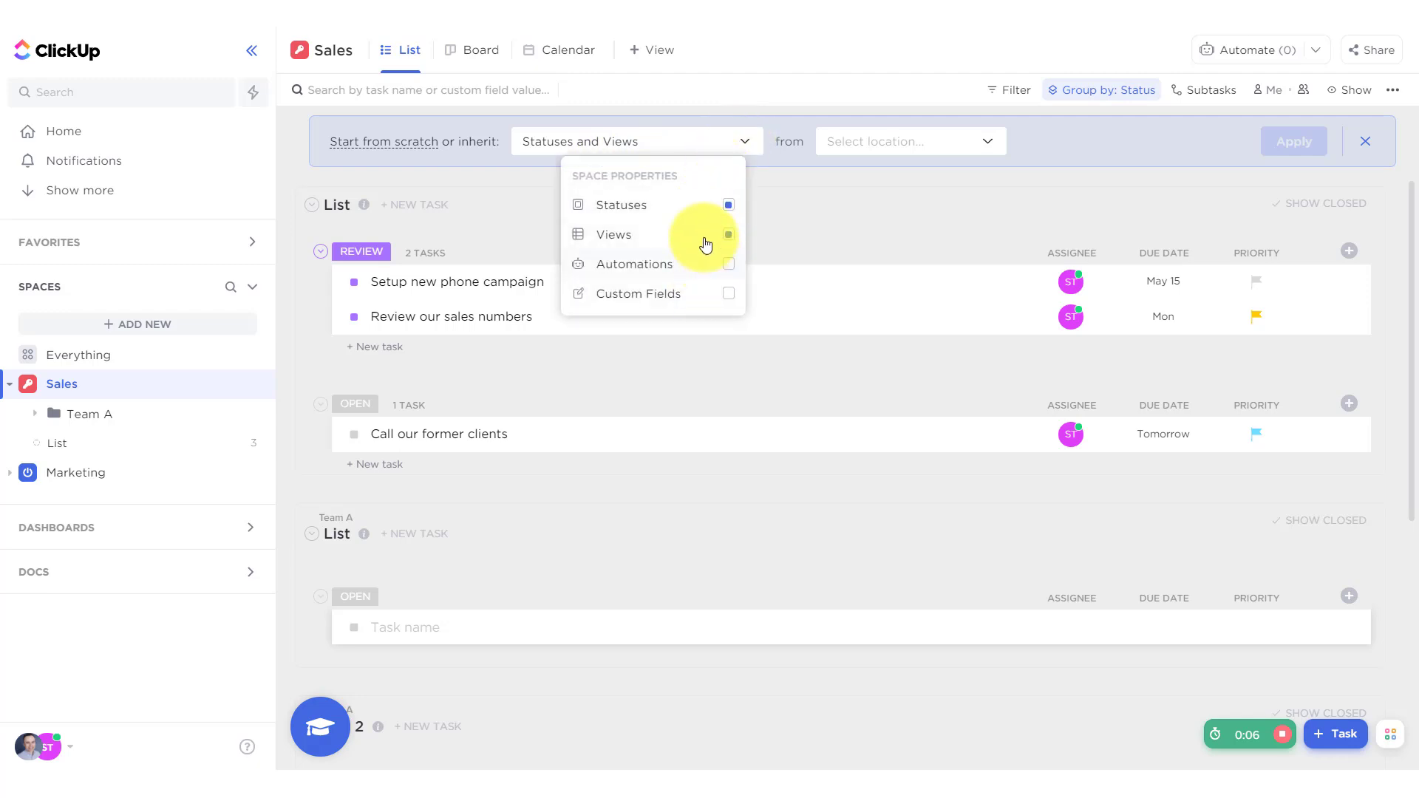
pyautogui.click(815, 207)
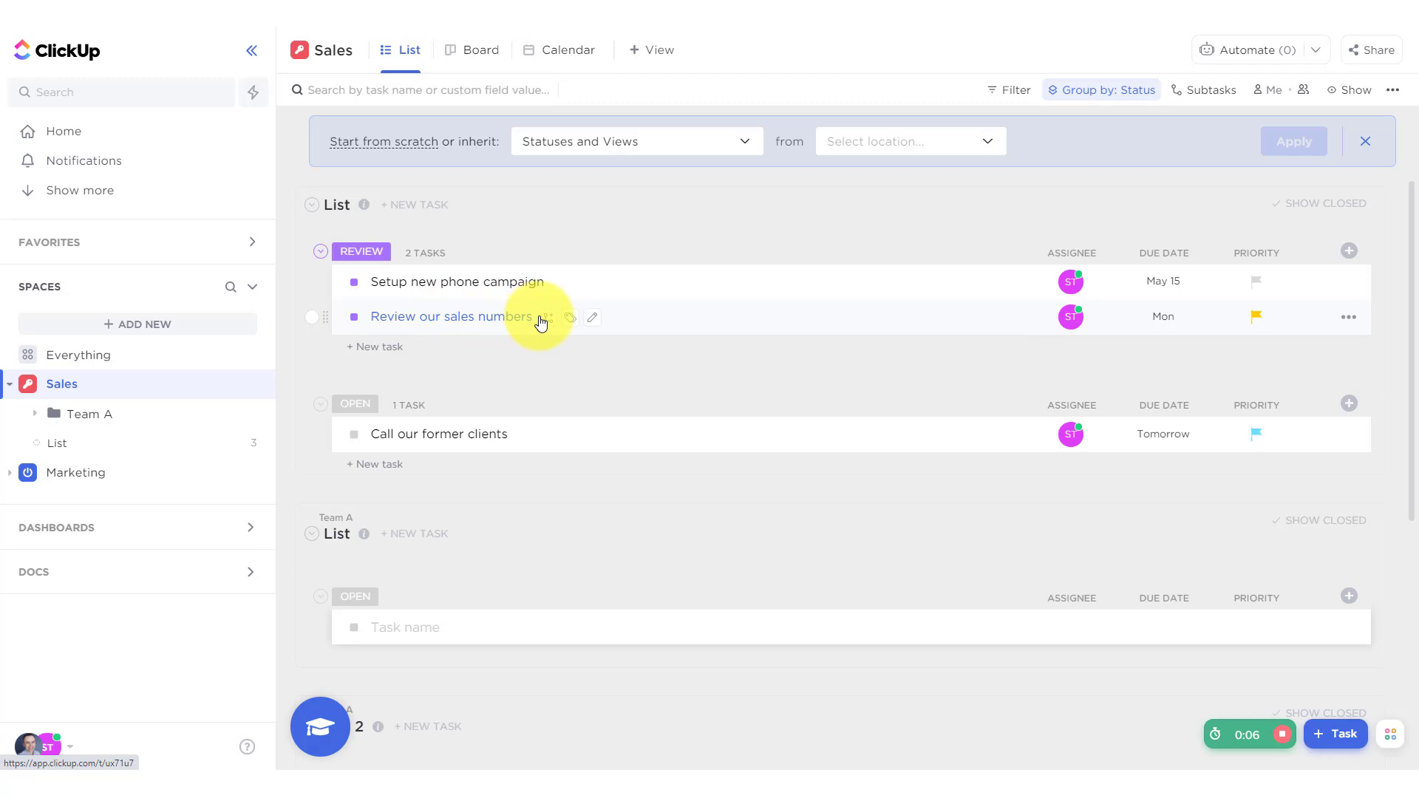
# - Add subtasks 'Subtask 1', 'Subtask 2' and 'Subtask 3' under Review our sales numbers
pyautogui.click(548, 320)
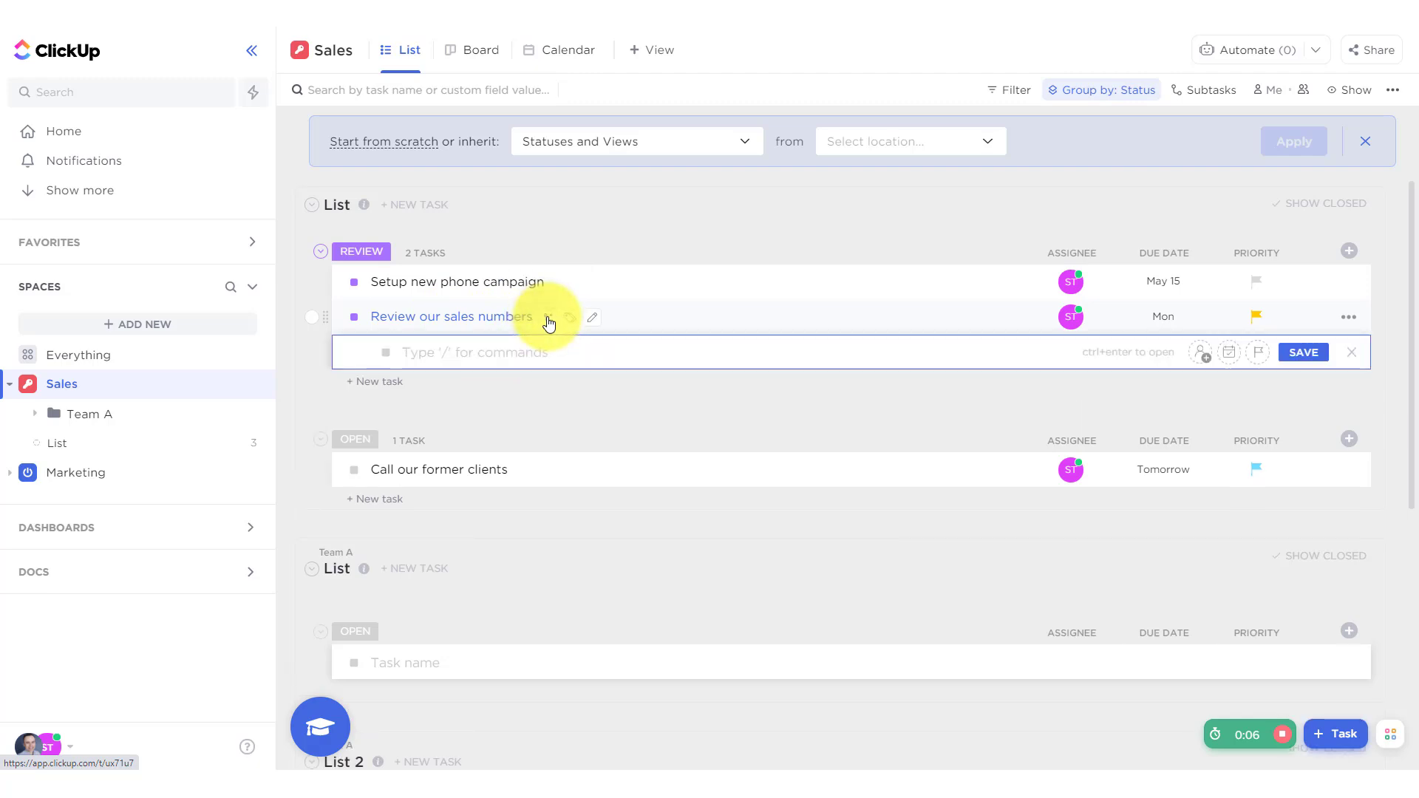
pyautogui.write('Subtask 1')
pyautogui.press('Return')
pyautogui.write('Su')
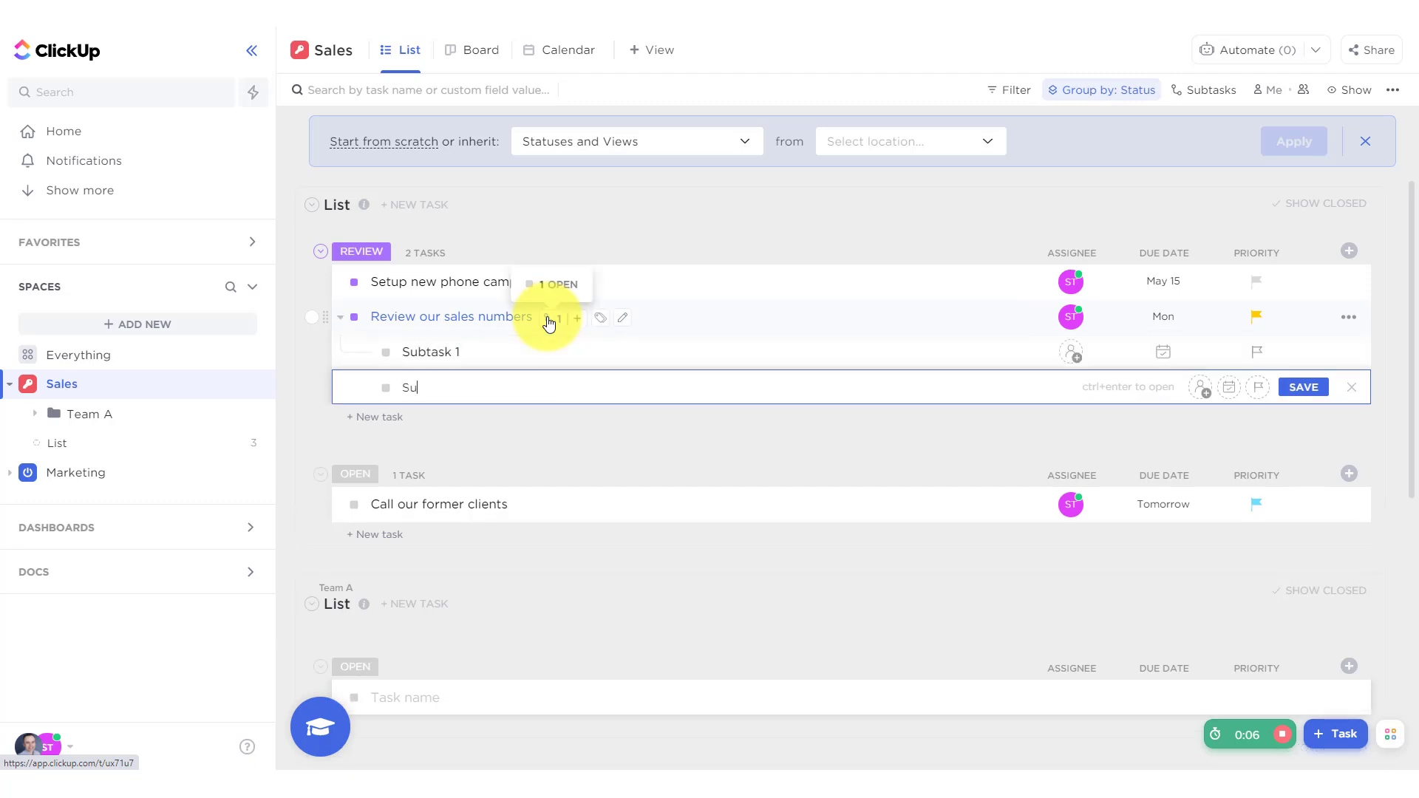
pyautogui.write('btask 2')
pyautogui.press('Return')
pyautogui.write('Subtas')
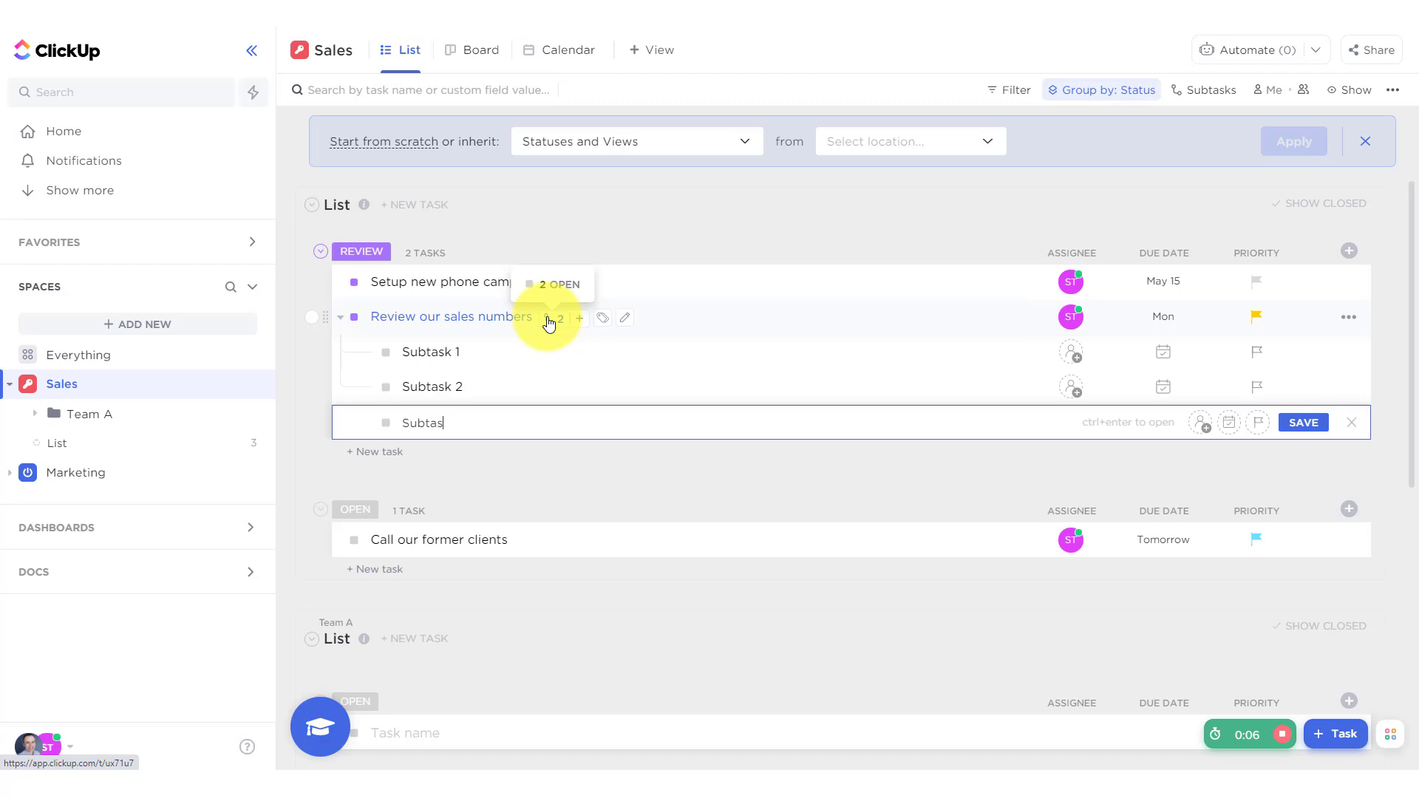
pyautogui.write('k 3')
pyautogui.press('Return')
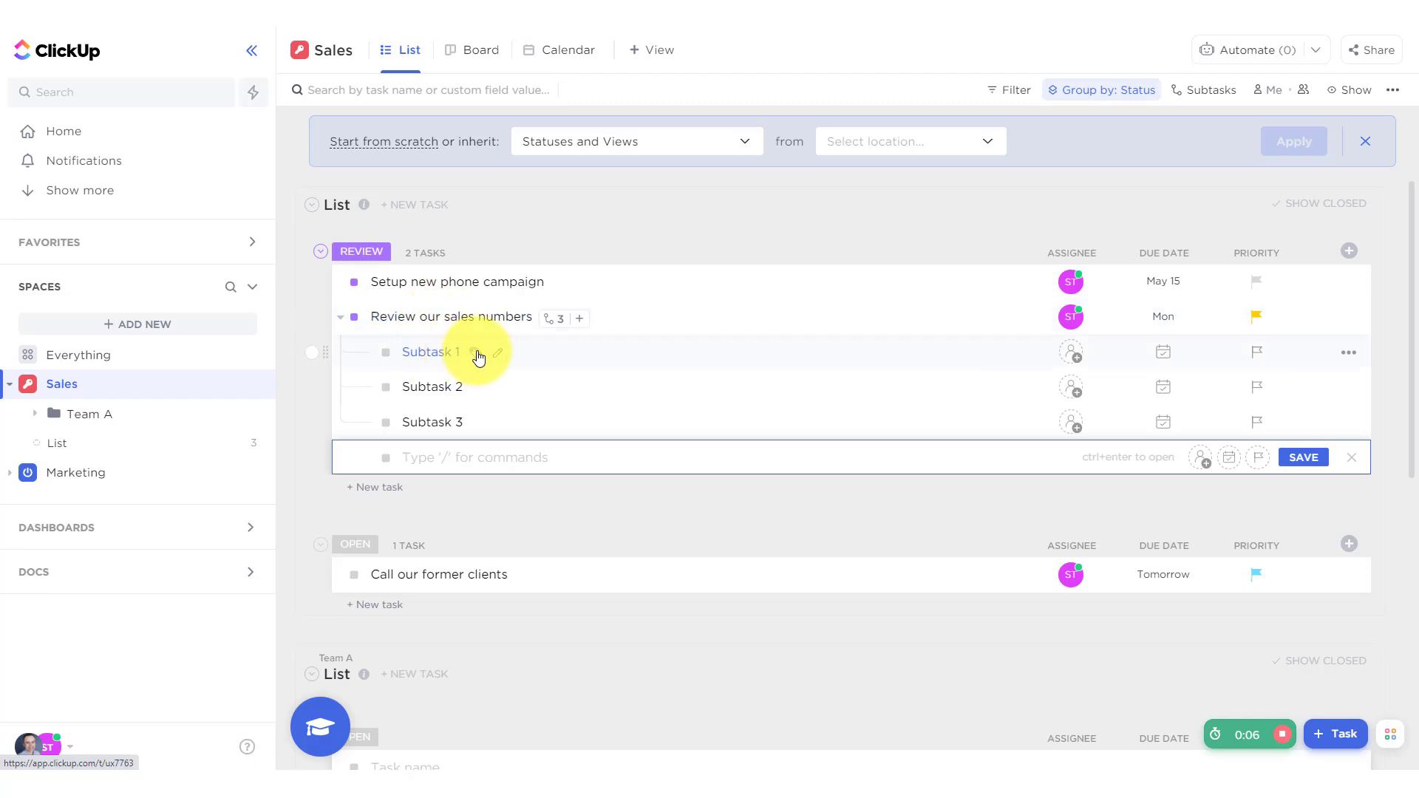
# - Tag Subtask 1 with a new 'email' tag
pyautogui.click(477, 354)
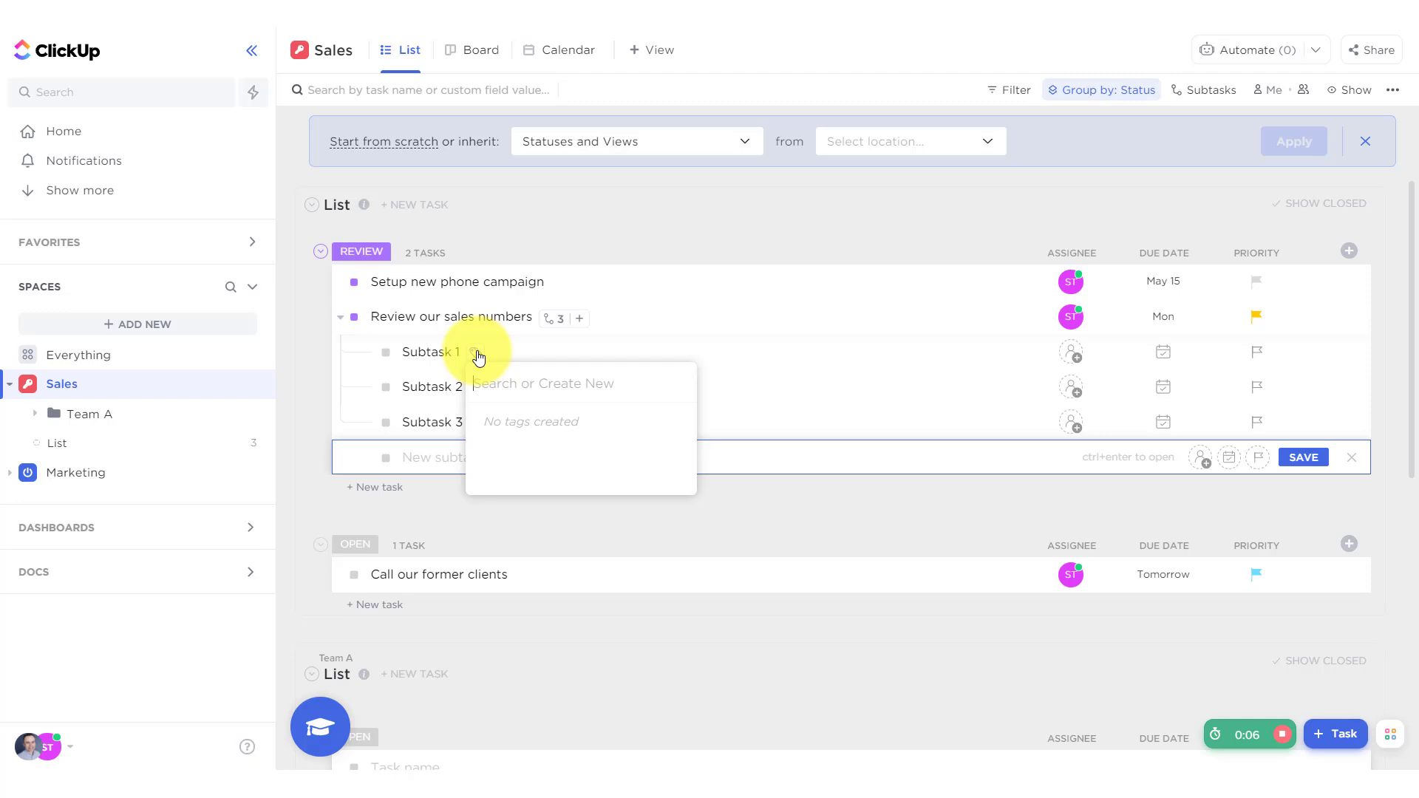
pyautogui.write('eml')
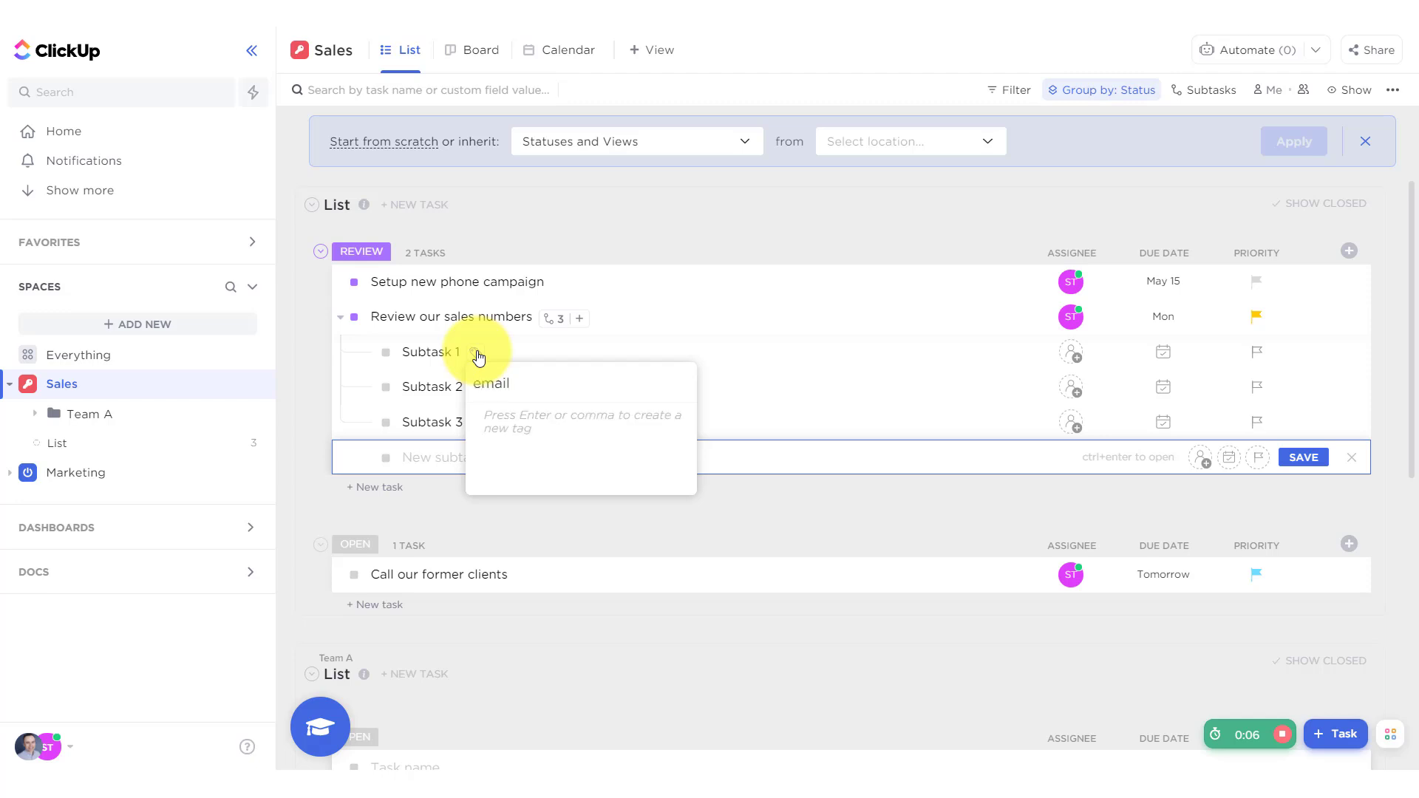
pyautogui.press('Return')
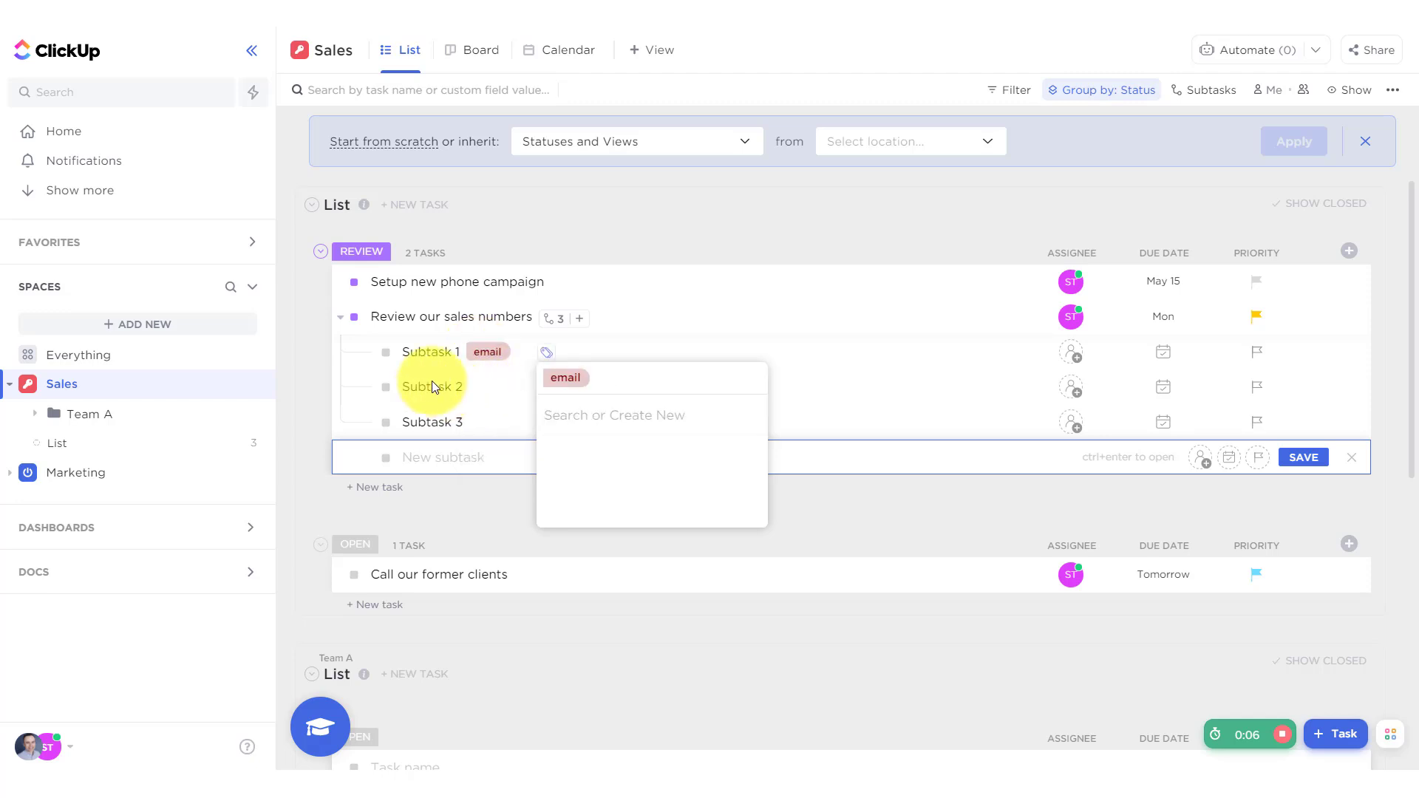
pyautogui.press('Escape')
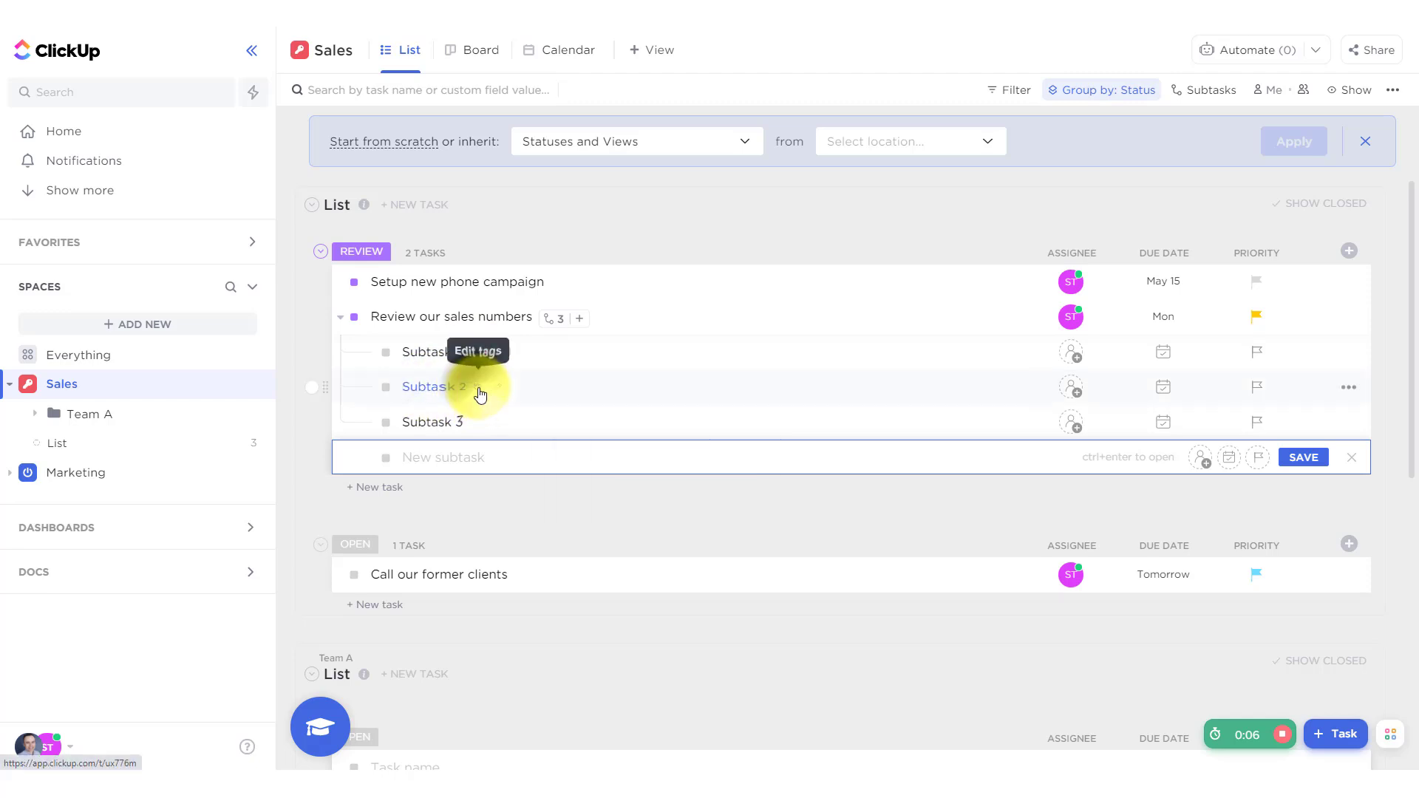
# - Tag Subtask 2 with a new 'phone' tag
pyautogui.click(479, 392)
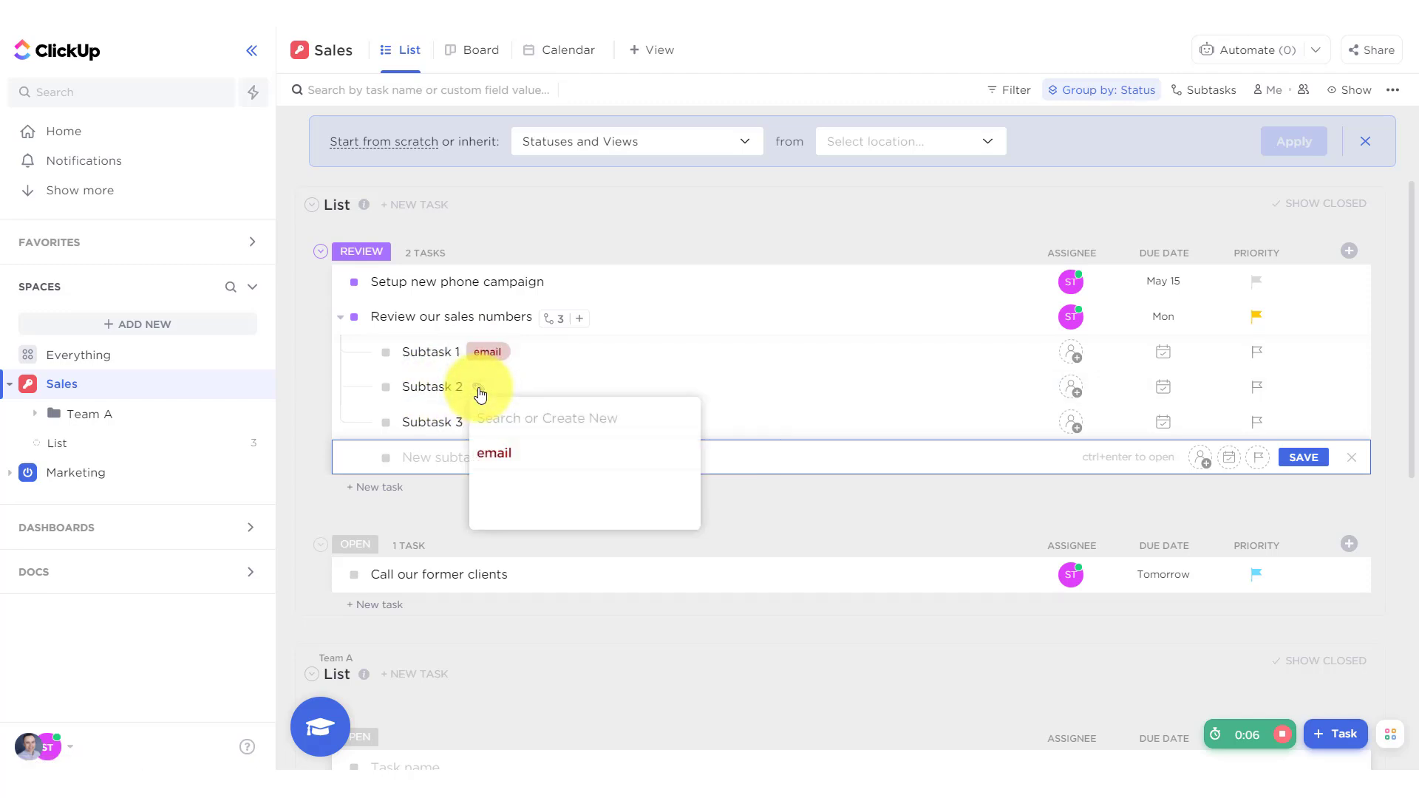
pyautogui.write('phone')
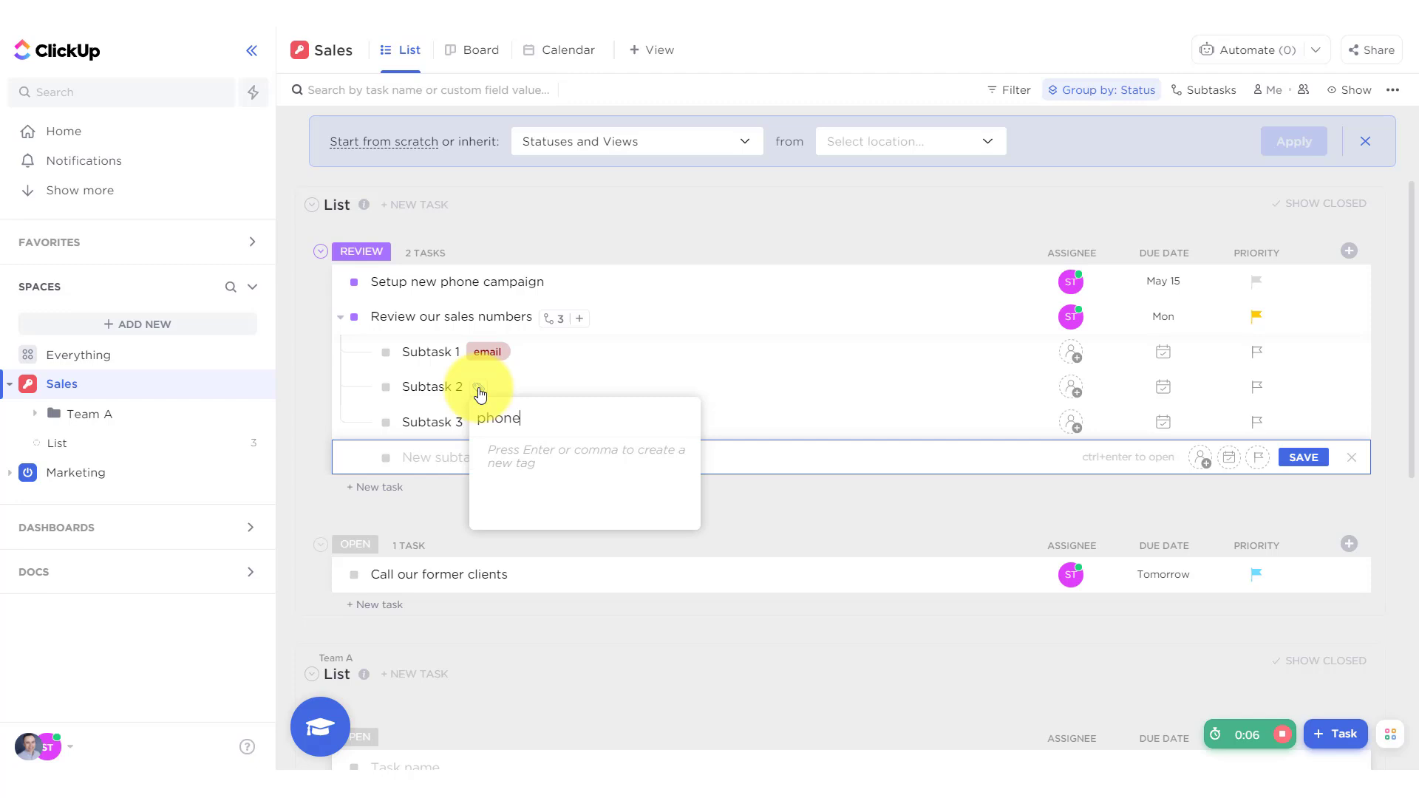
pyautogui.press('Return')
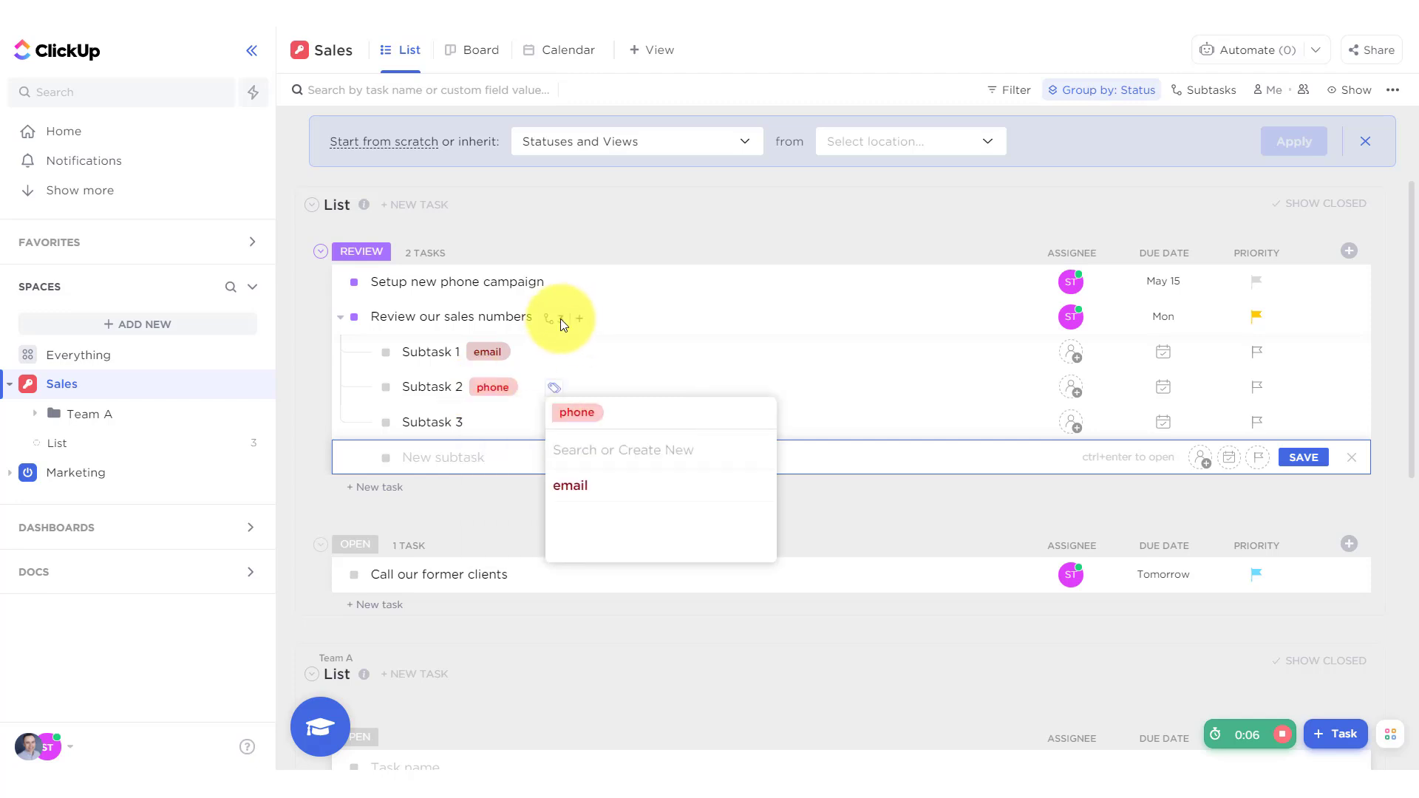
pyautogui.click(578, 415)
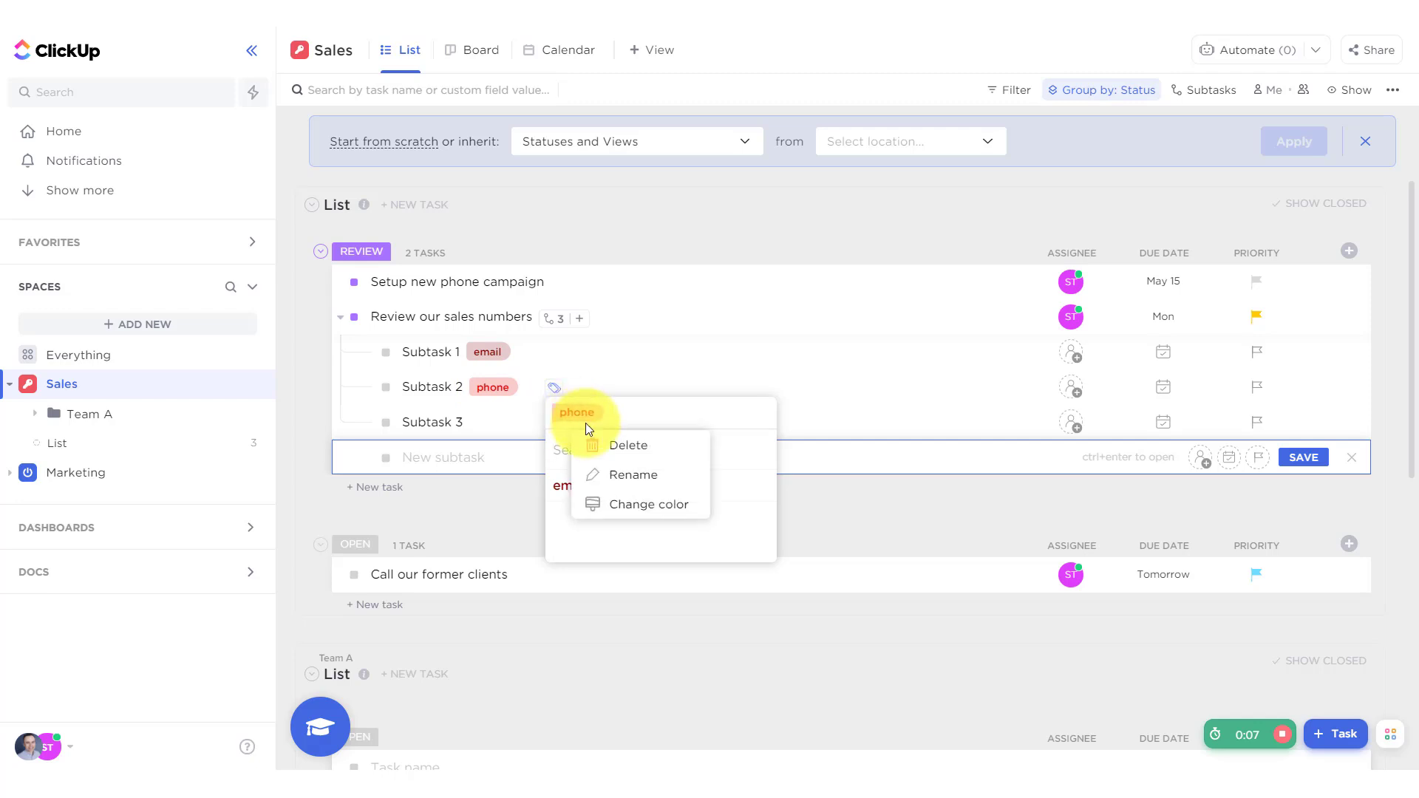
pyautogui.click(492, 425)
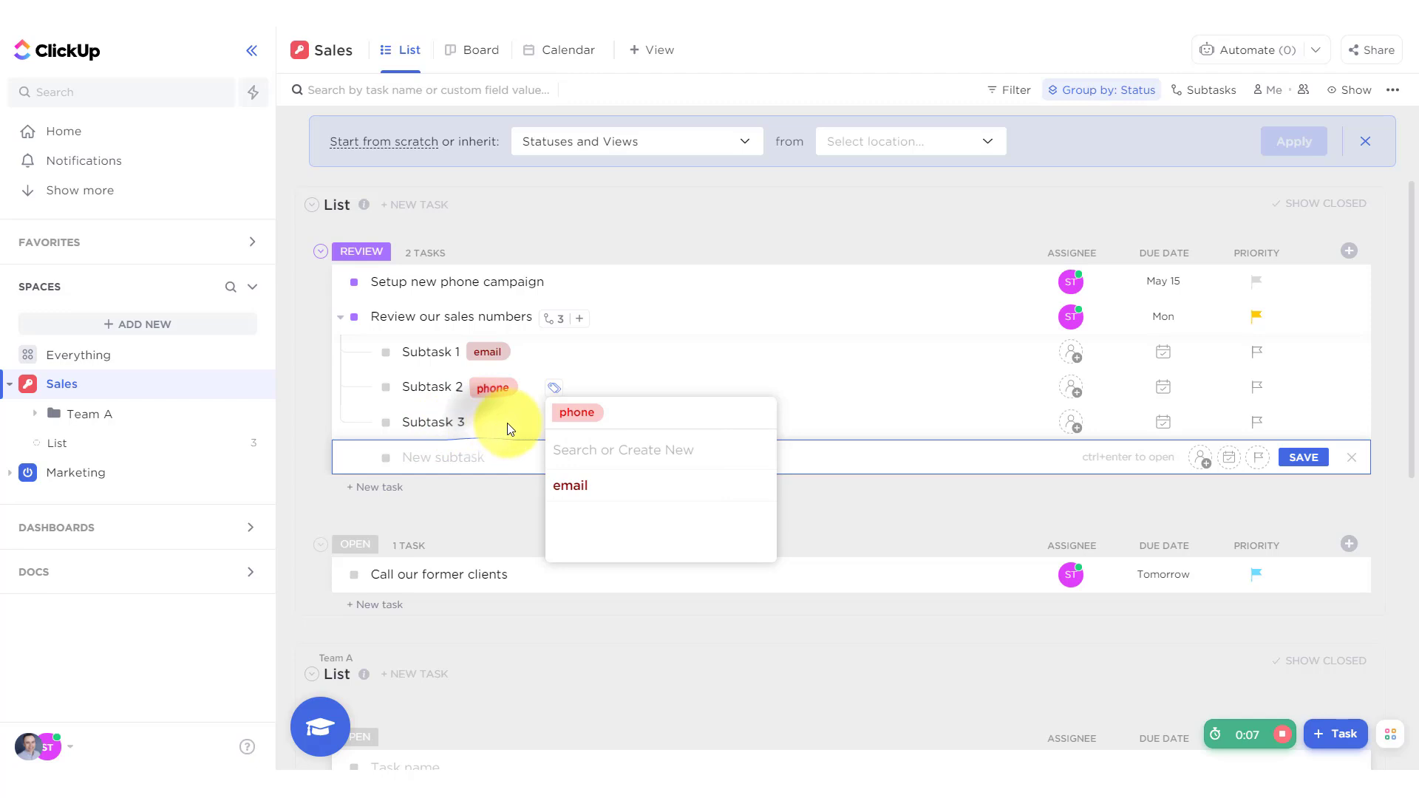
pyautogui.click(654, 369)
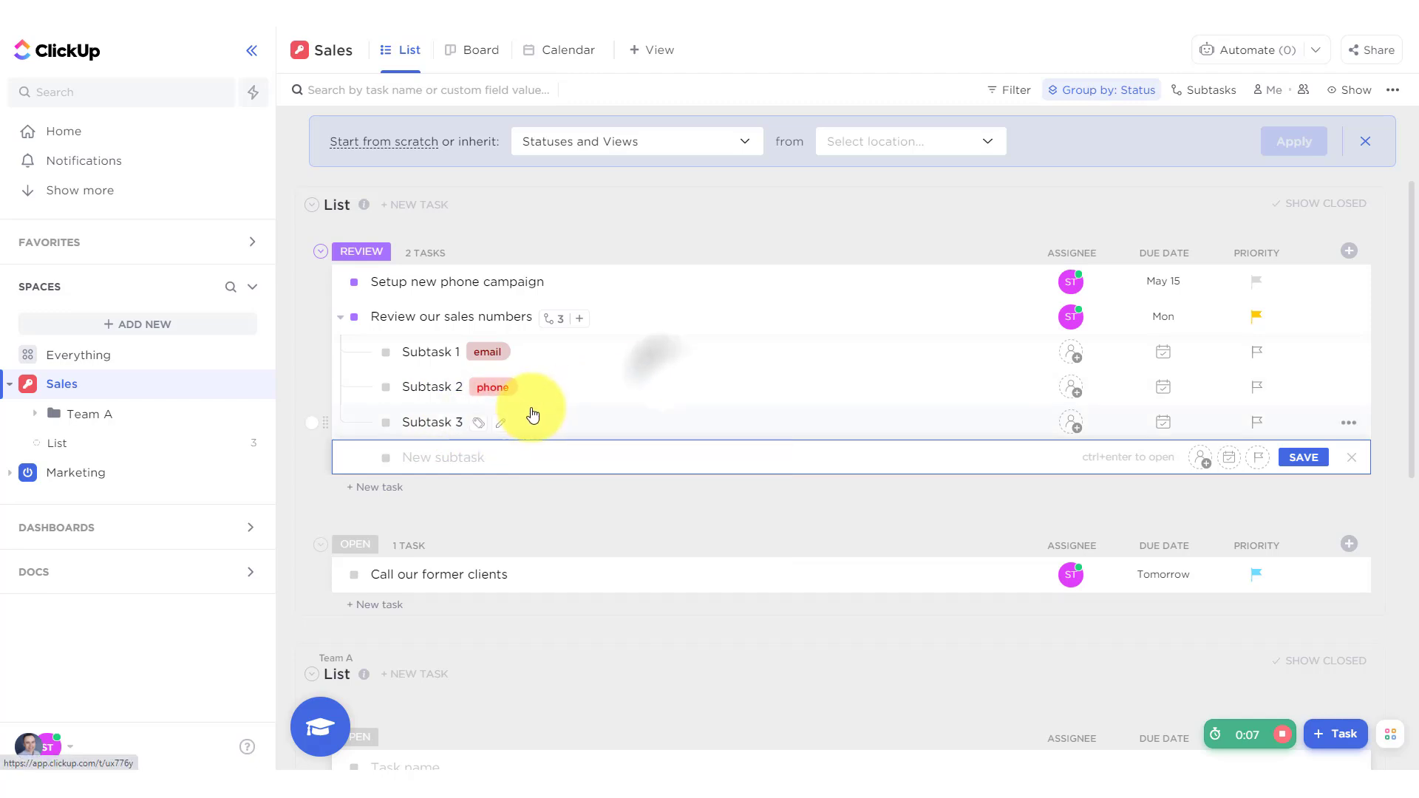
# - Tag Subtask 3 with a new 'meeting' tag
pyautogui.click(481, 426)
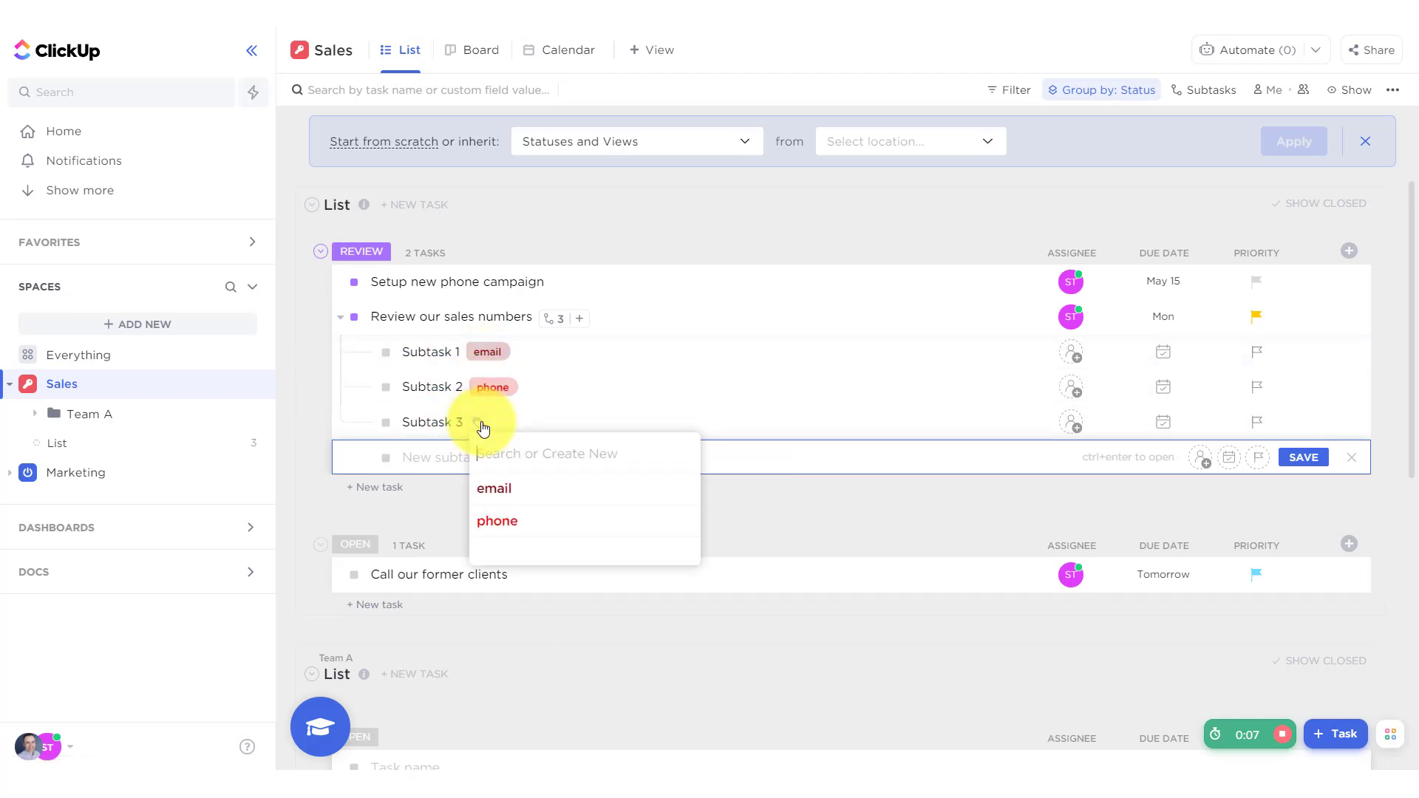
pyautogui.write('meeting')
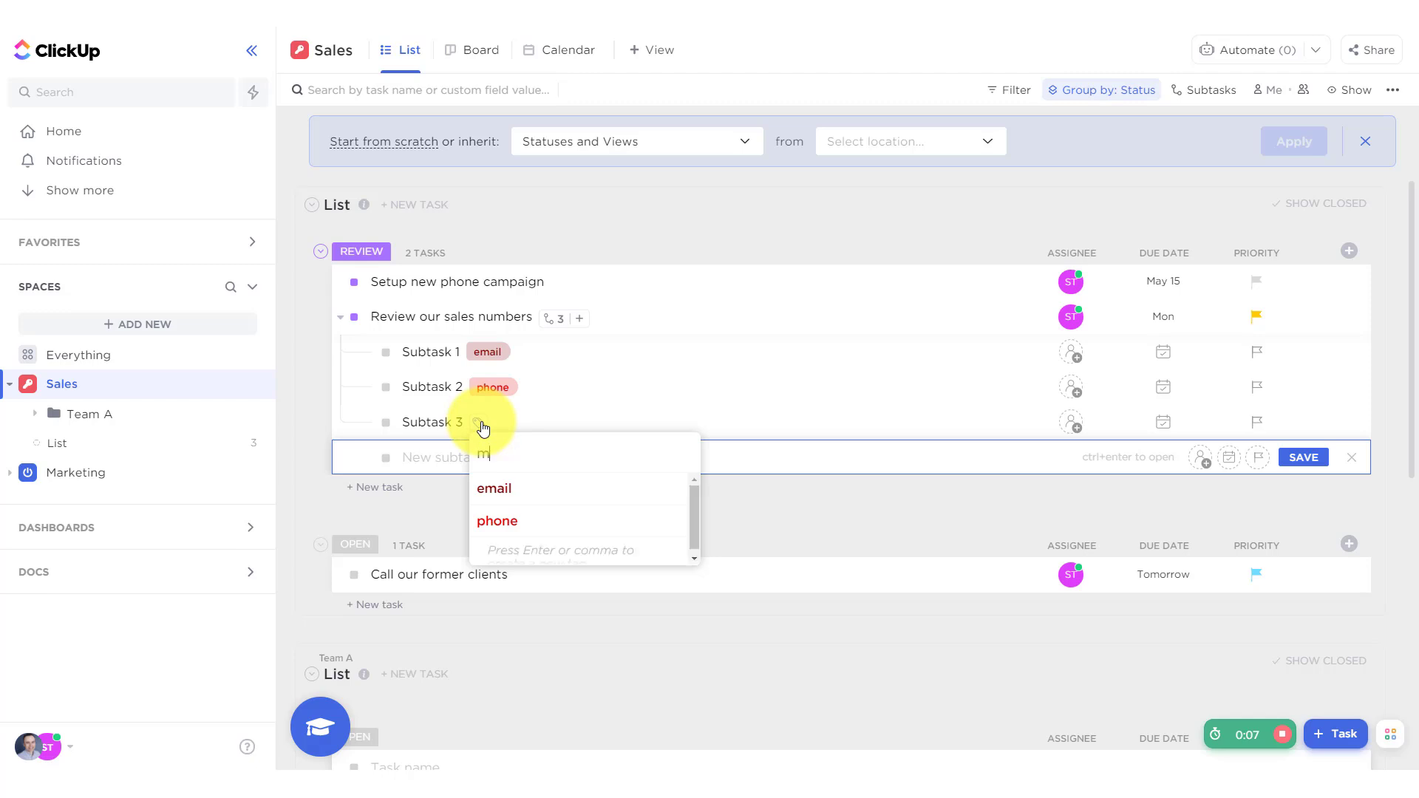
pyautogui.press('Return')
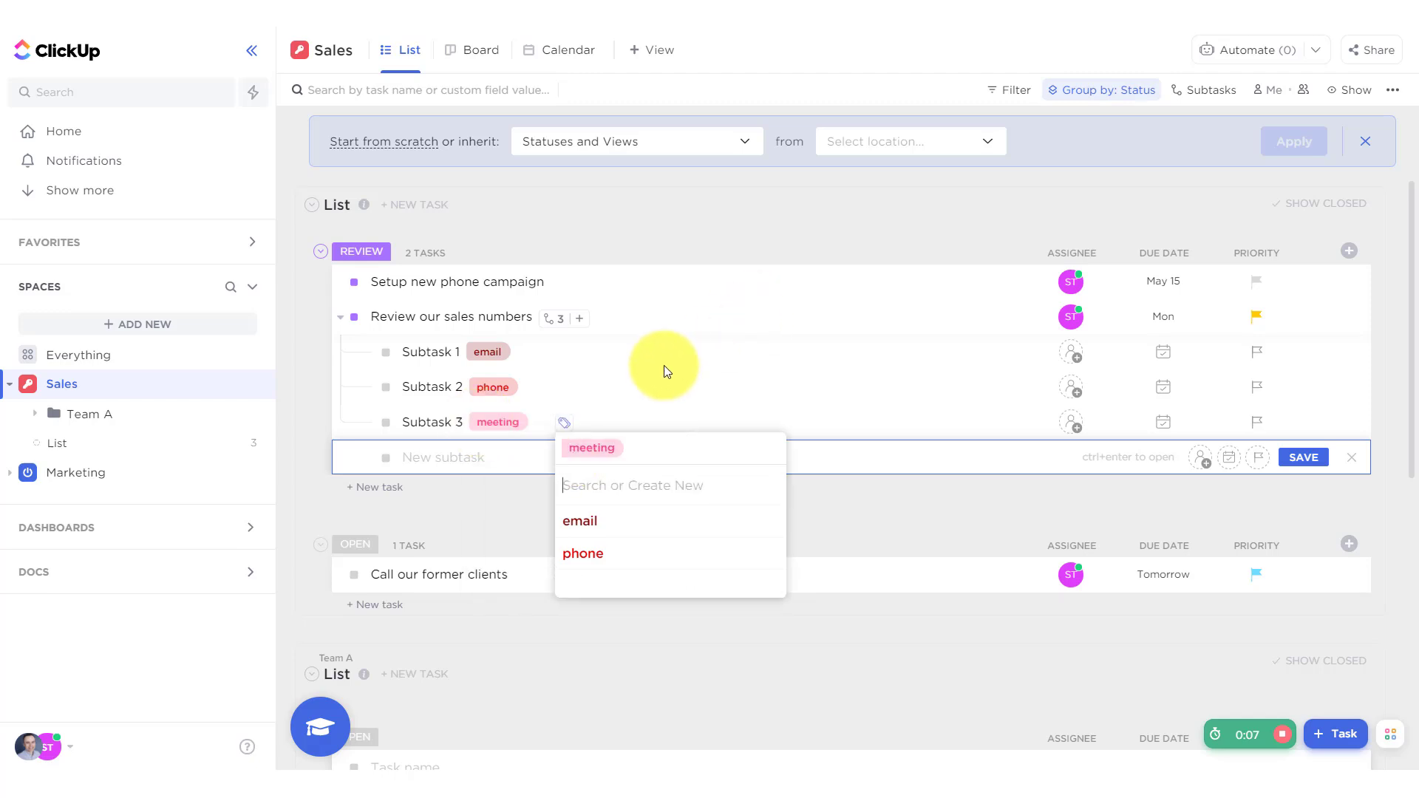
pyautogui.click(726, 225)
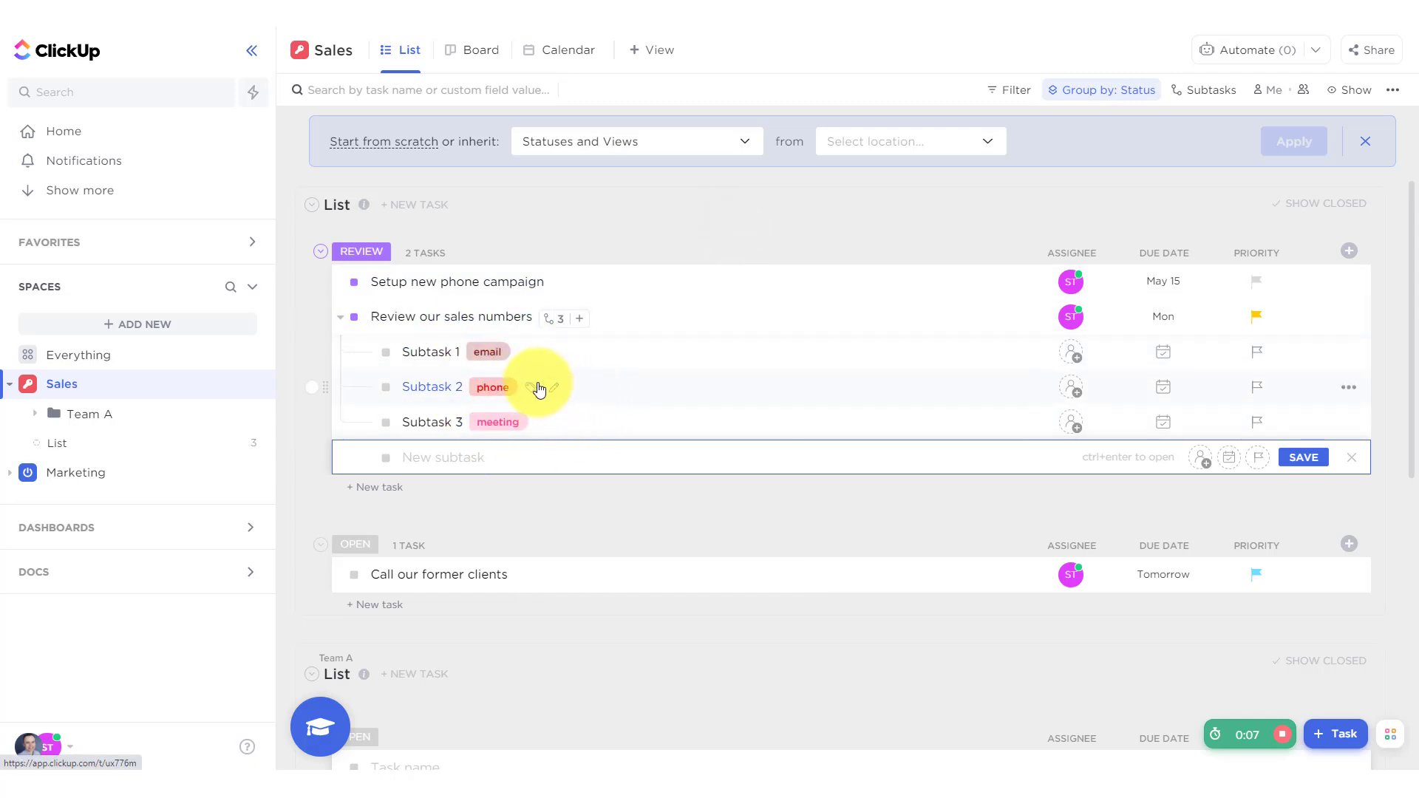
# - Change the phone tag's colour to blue
pyautogui.click(494, 388)
pyautogui.click(554, 477)
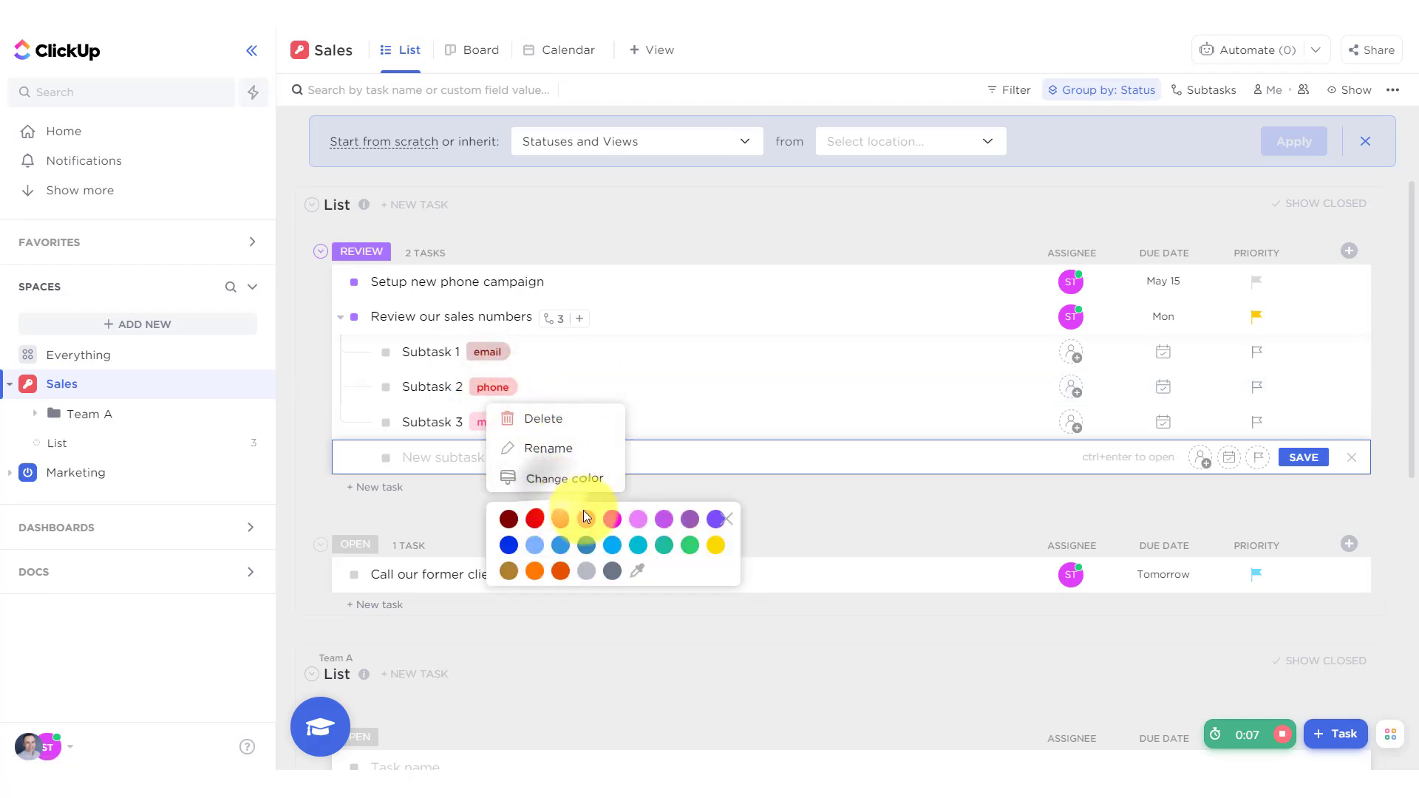
pyautogui.click(508, 545)
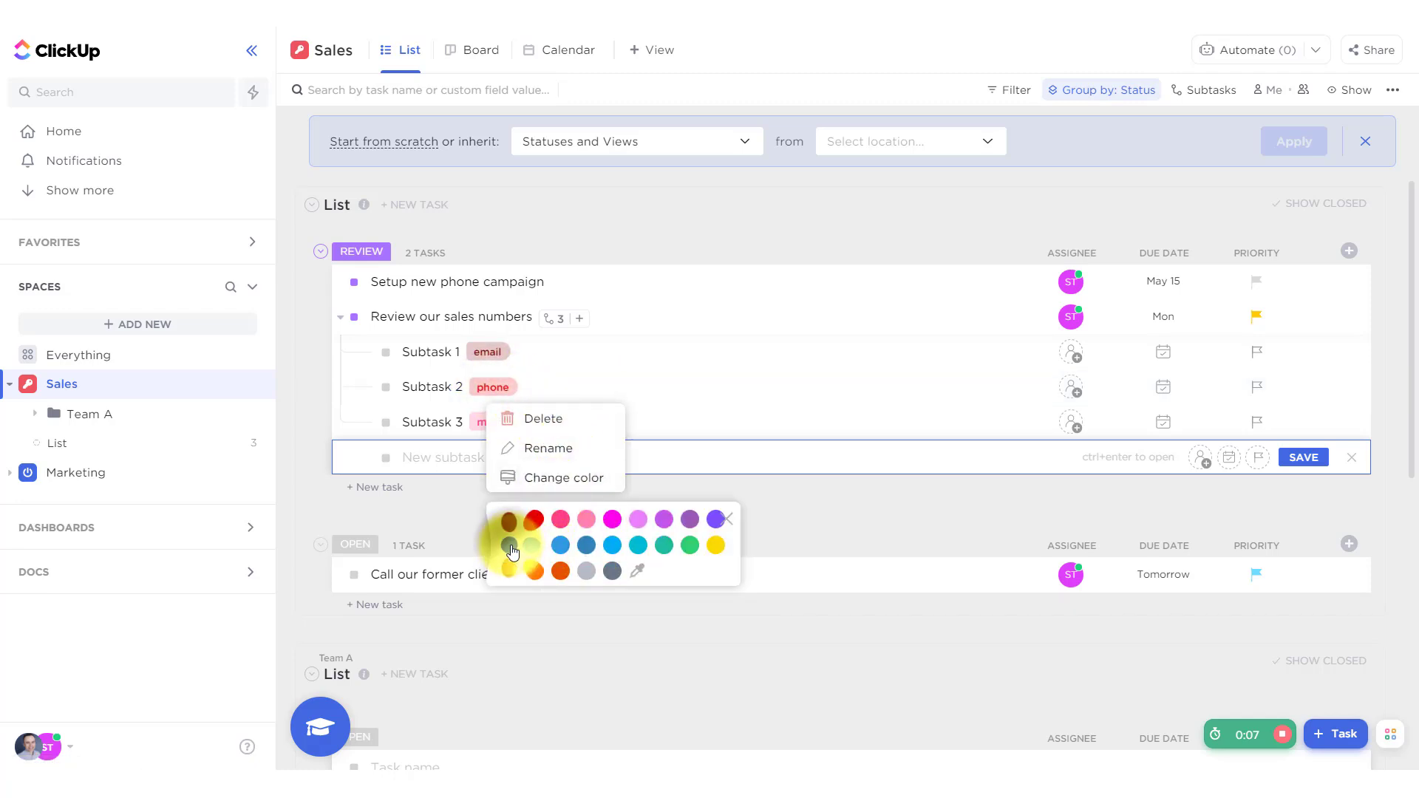
pyautogui.click(676, 229)
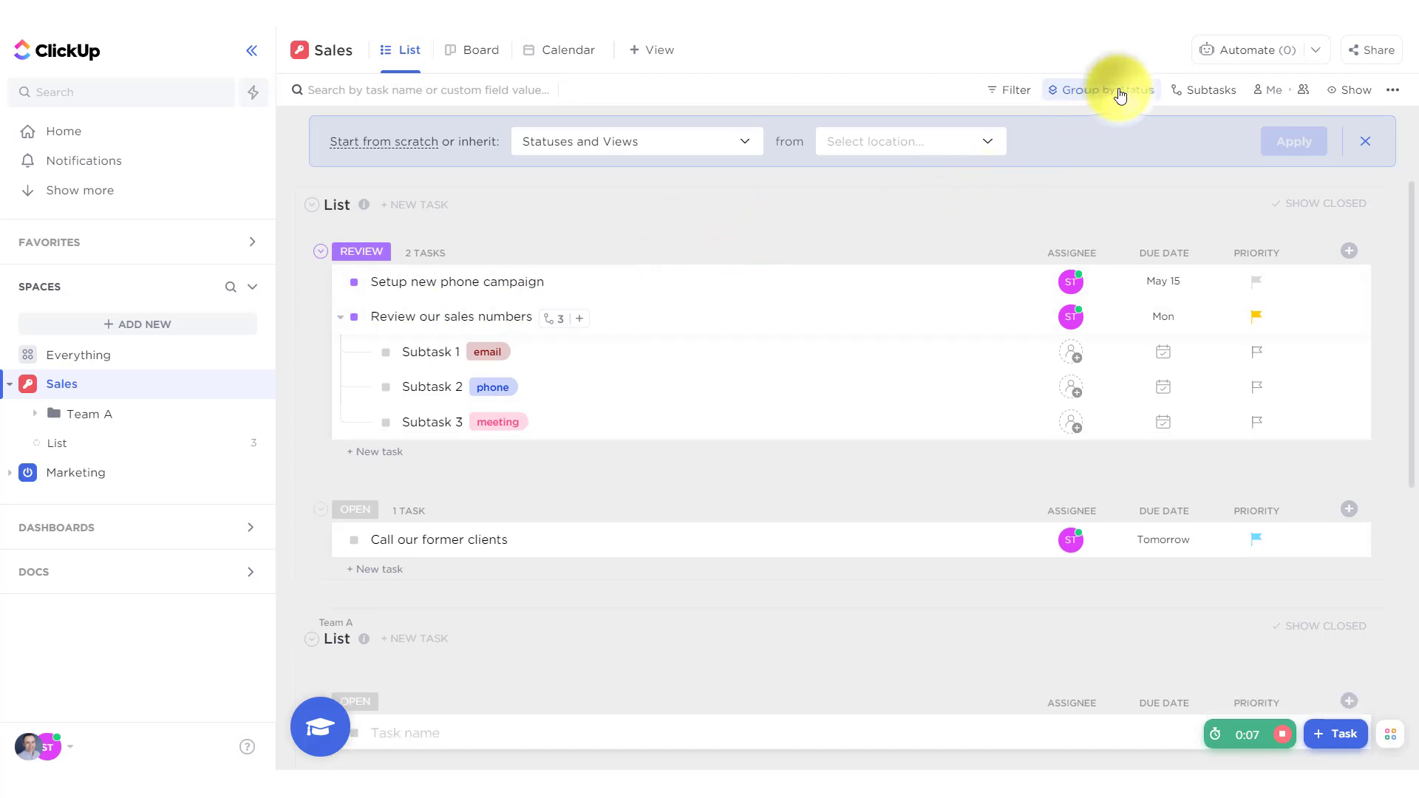
# - Switch the Sales list grouping from Status to Tags, then check the subtask display options
pyautogui.click(1120, 94)
pyautogui.click(1090, 247)
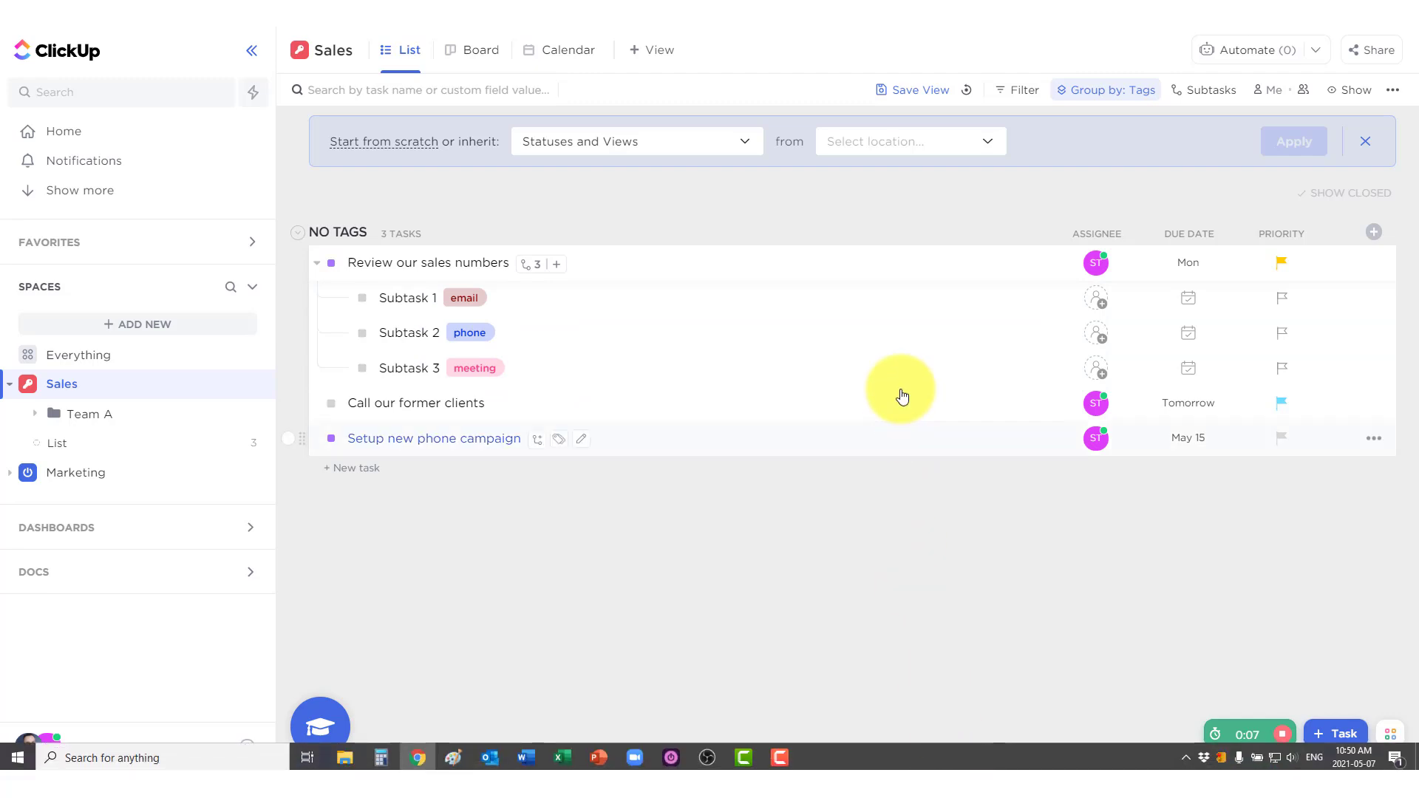
pyautogui.click(1208, 91)
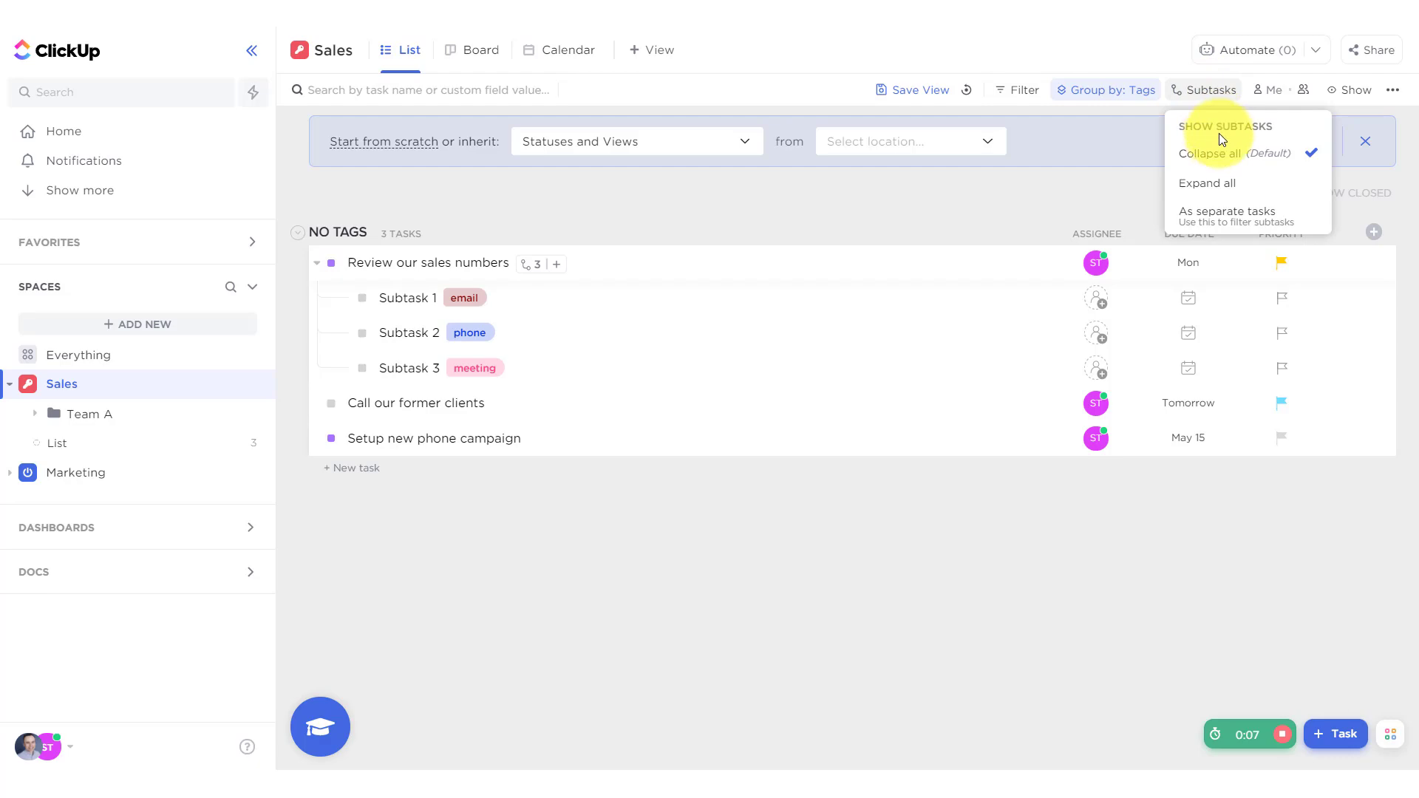
pyautogui.click(993, 213)
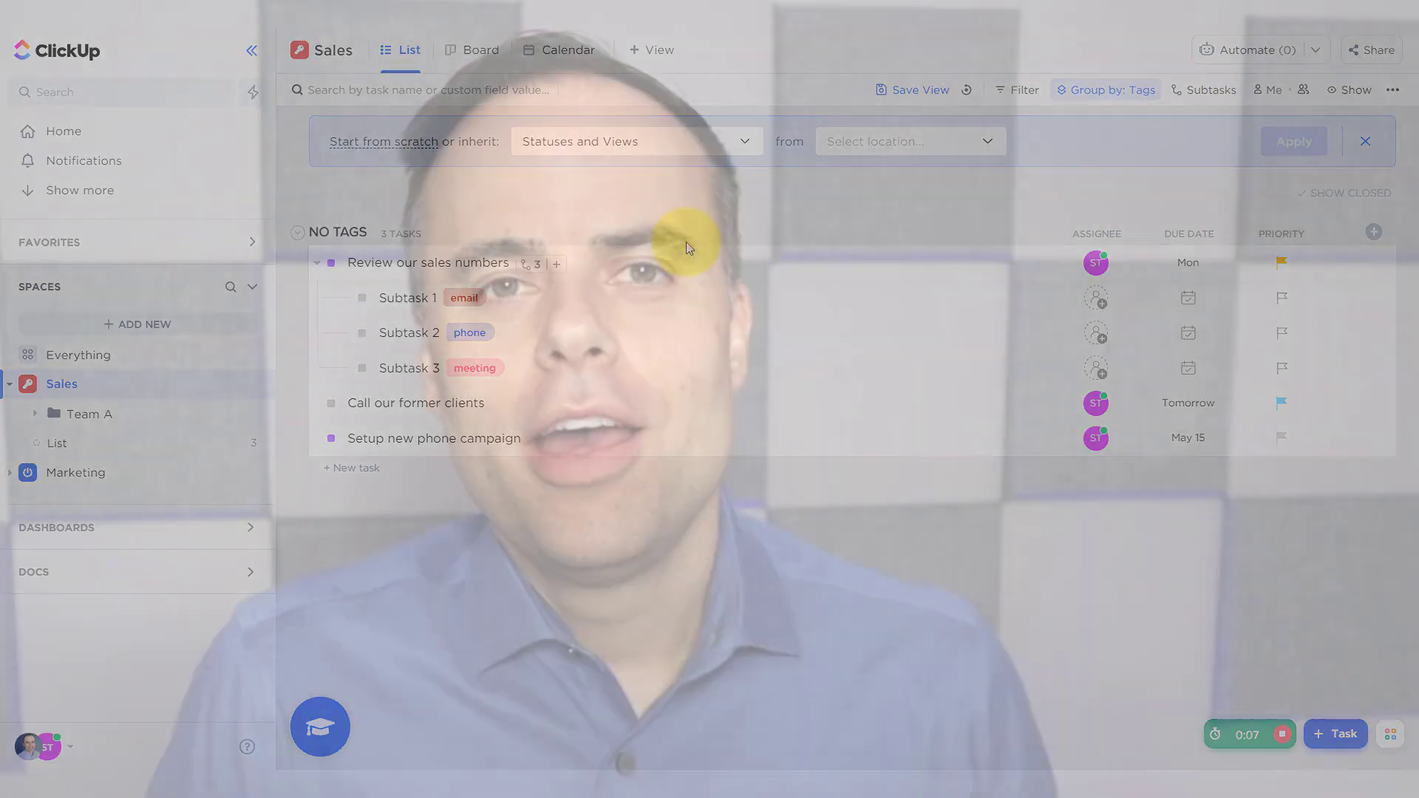